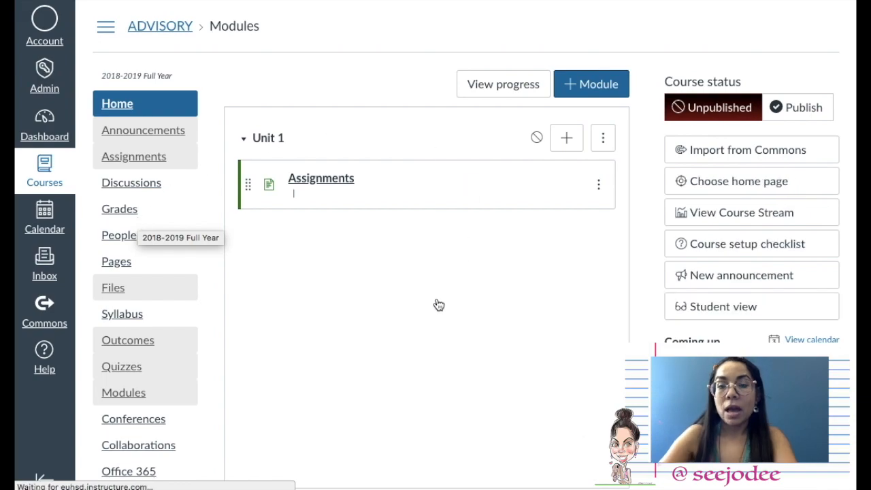
Reset all content of the ADVISORY course from the course settings and confirm the reset
scroll(440, 304, down, 2)
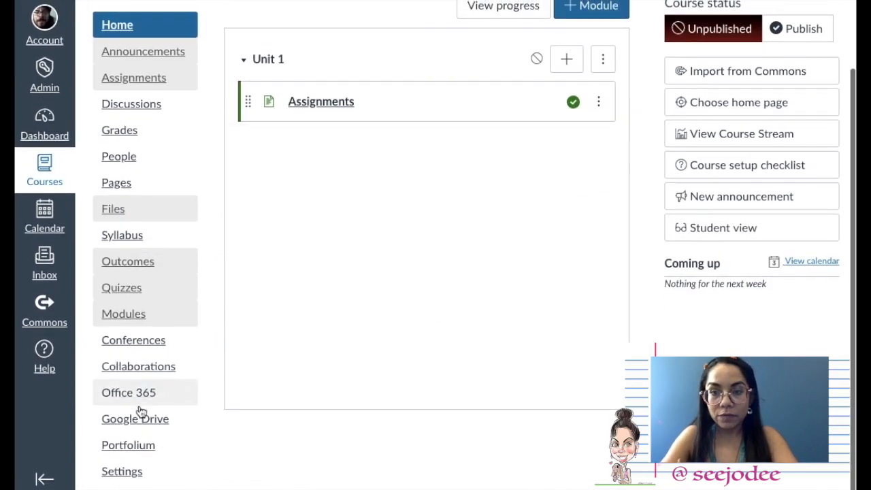
click(119, 471)
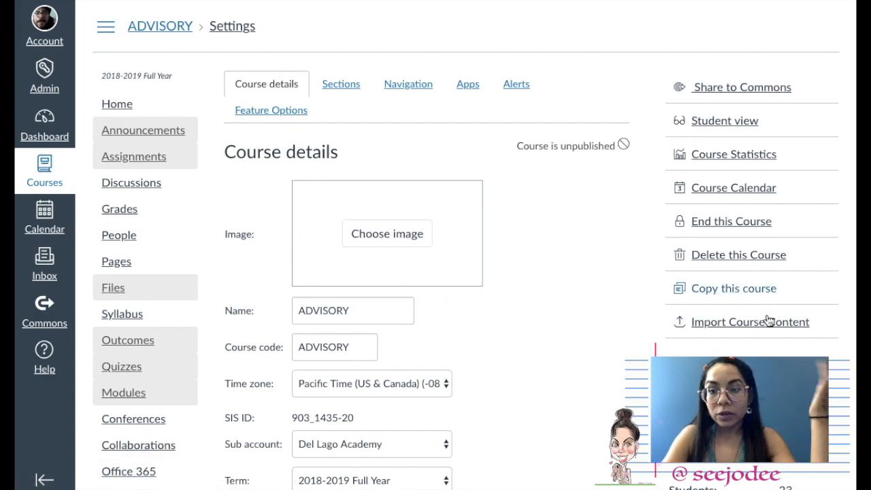
click(748, 355)
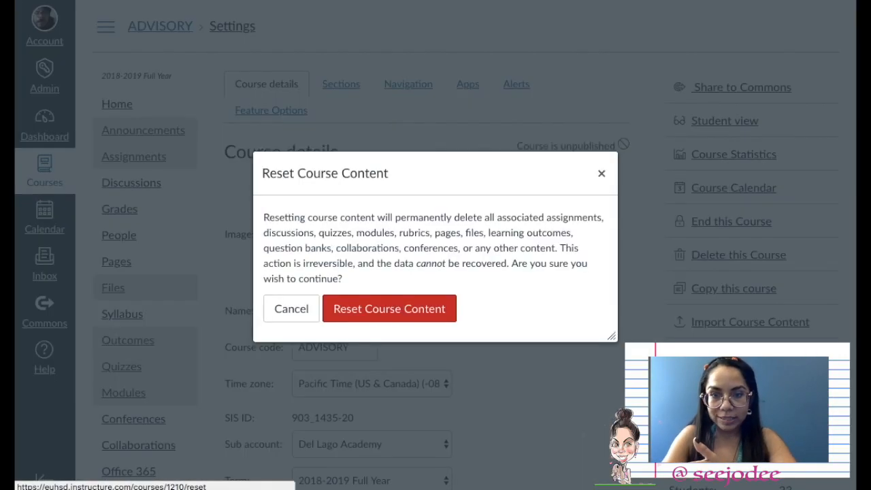
click(399, 310)
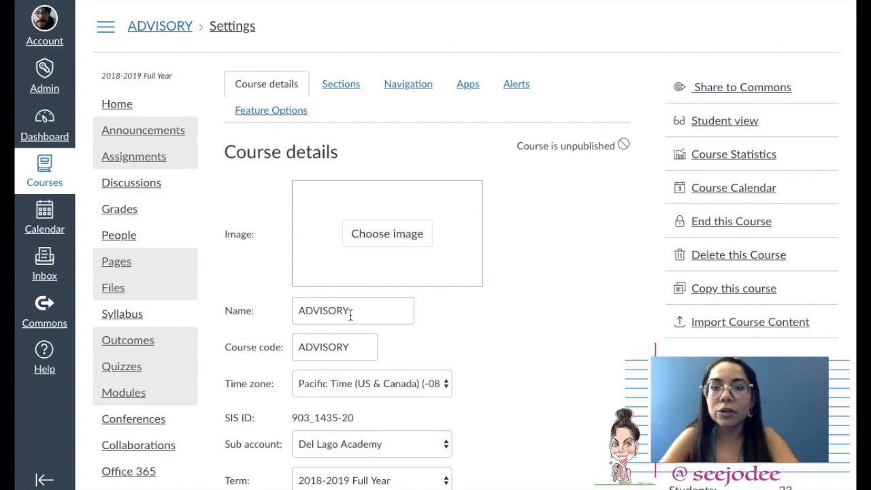
Set the course's end date to 7 Dec 2019 in the course details
scroll(349, 314, down, 2)
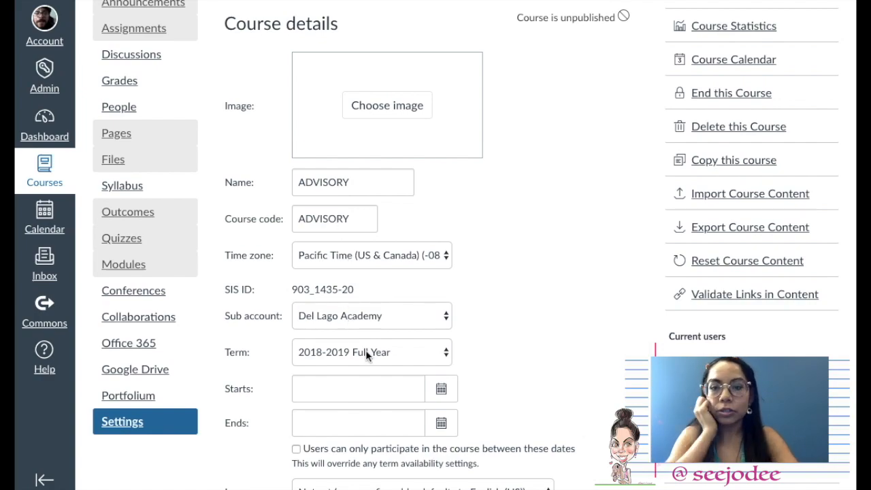
scroll(365, 351, down, 2)
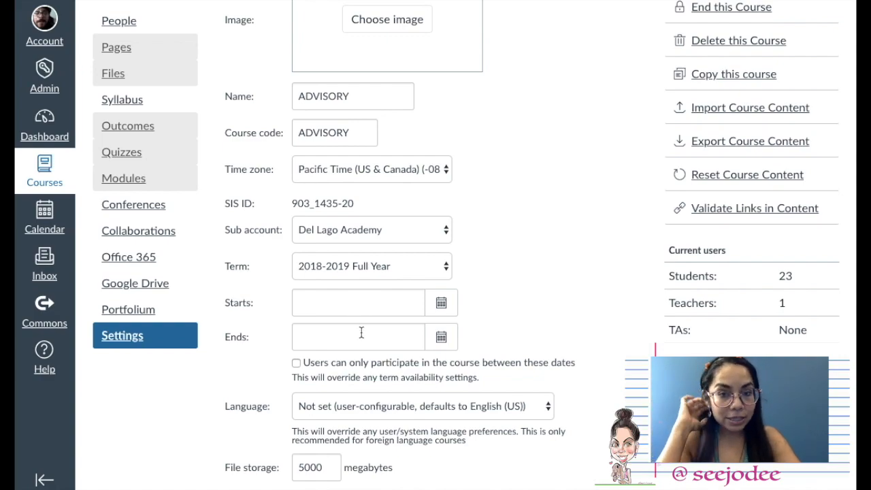
click(362, 332)
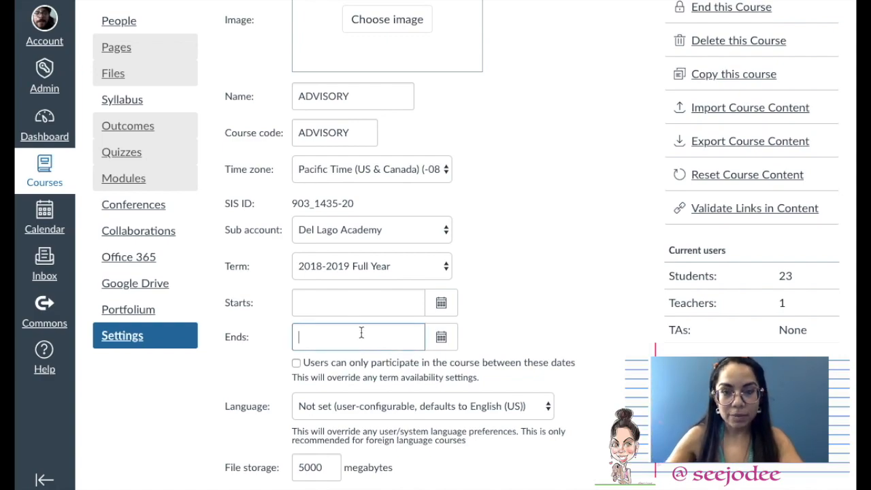
click(441, 341)
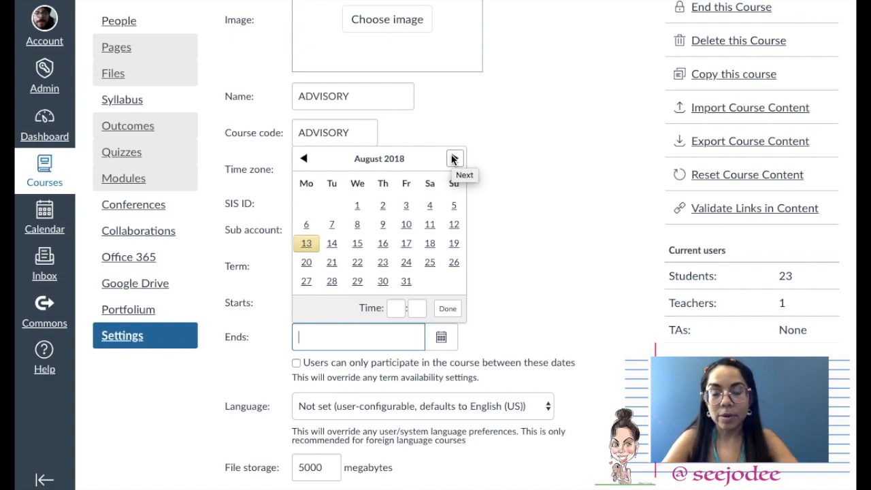
click(454, 159)
click(454, 158)
click(454, 159)
click(454, 159)
click(454, 159)
click(454, 159)
click(455, 159)
click(454, 158)
click(454, 159)
click(454, 159)
click(454, 158)
click(454, 158)
click(454, 159)
click(454, 158)
click(454, 158)
click(454, 159)
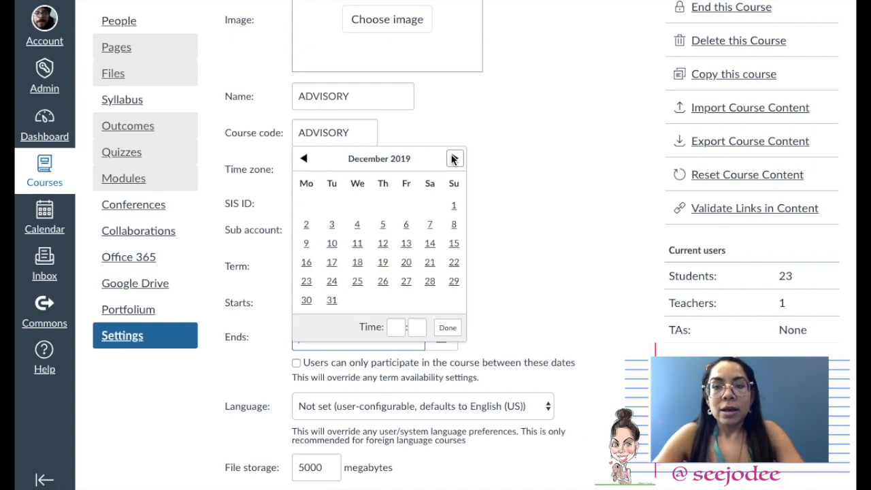
click(430, 224)
Enable the course grading scheme and use the DLA 4-Point Grading Scheme as the grading standard
scroll(405, 379, down, 2)
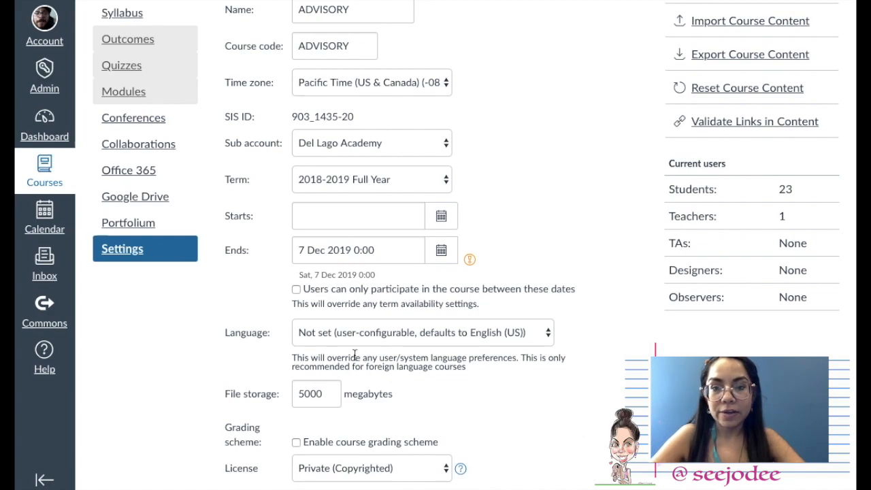
scroll(376, 388, down, 2)
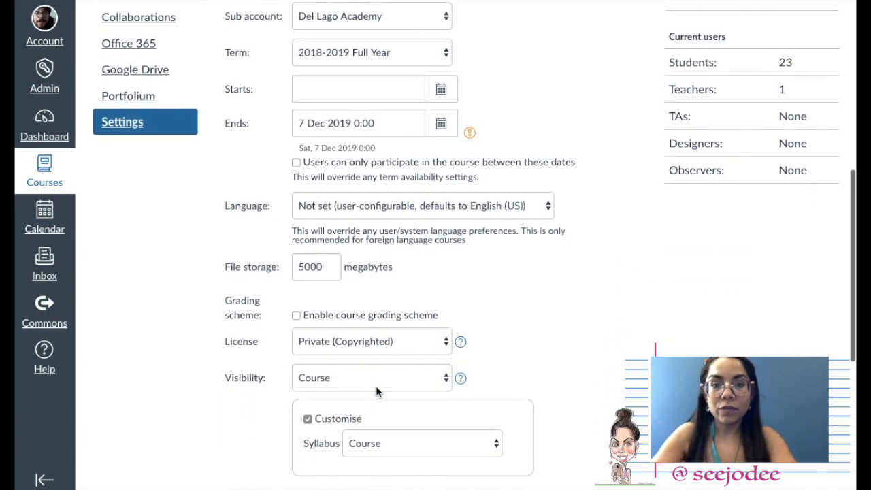
click(350, 317)
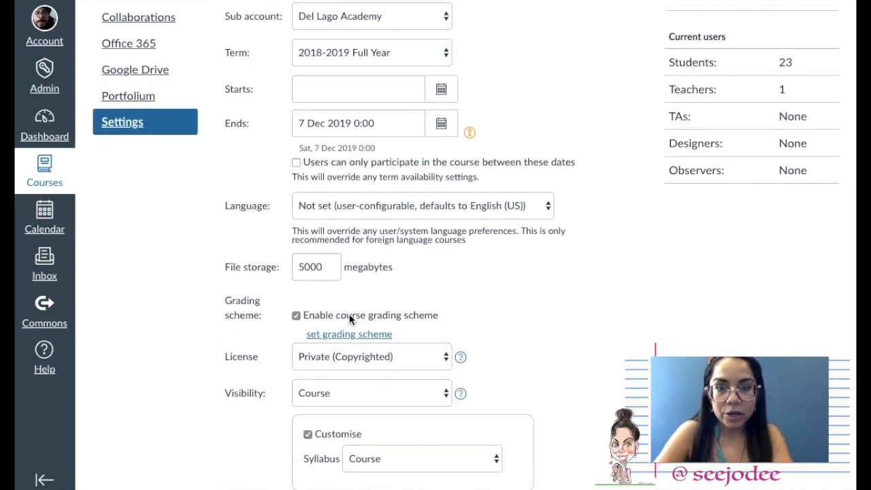
click(343, 334)
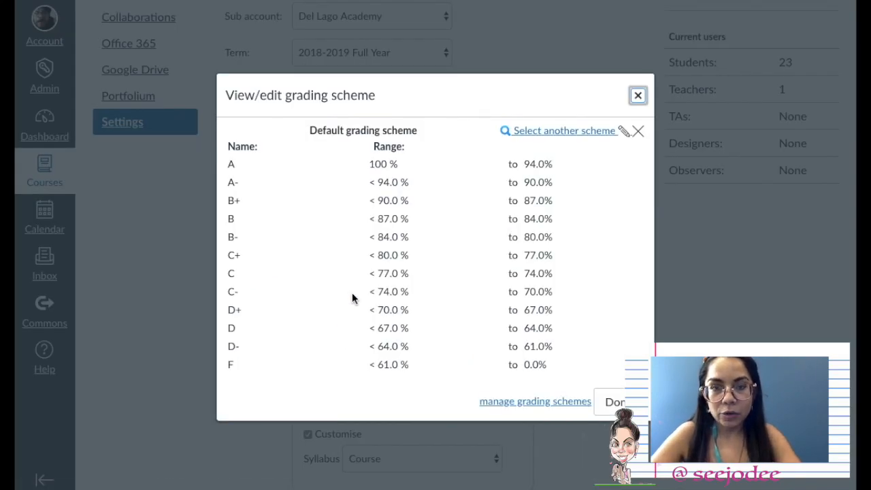
click(572, 132)
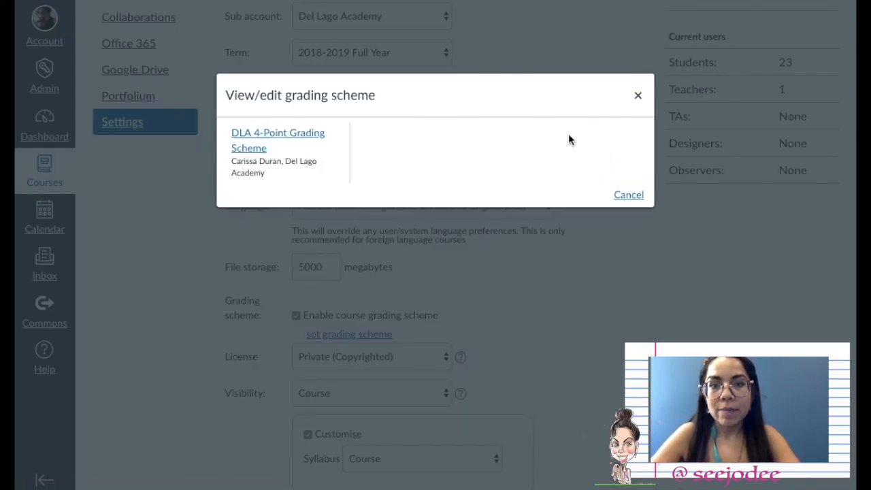
click(247, 158)
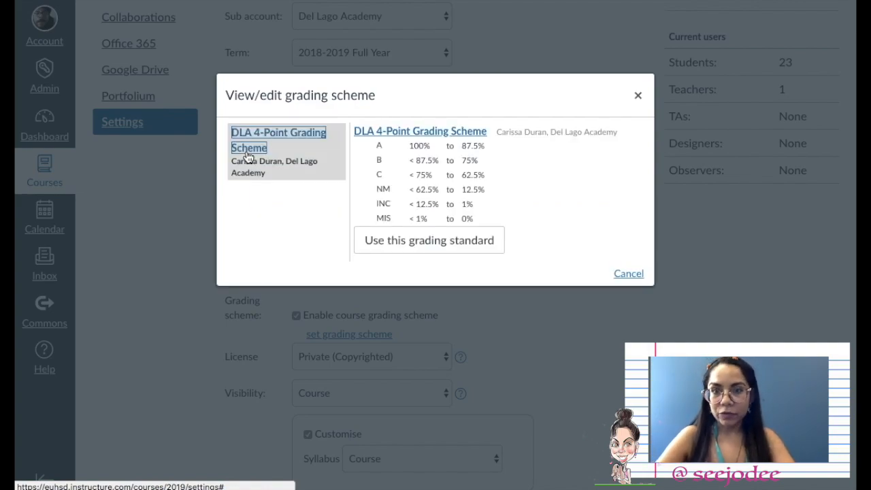
click(421, 243)
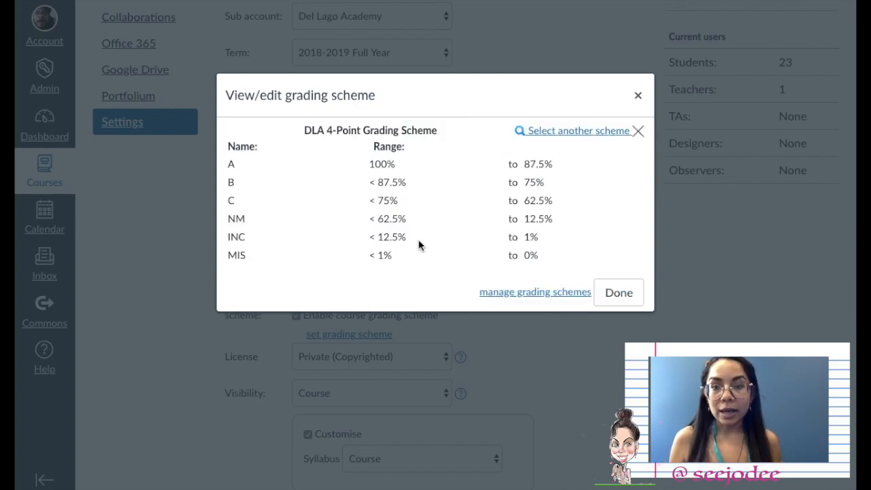
Look over the page for managing grading schemes, return to the course settings and save the course details
click(549, 293)
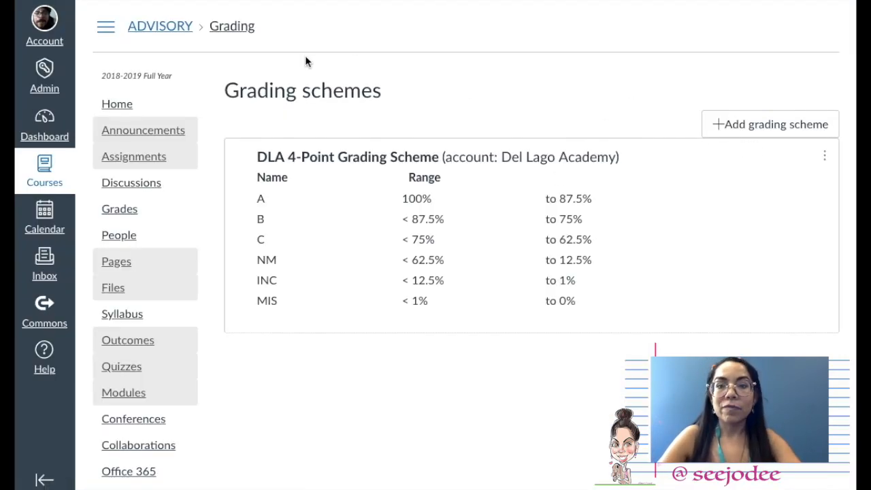
scroll(237, 145, left, 5)
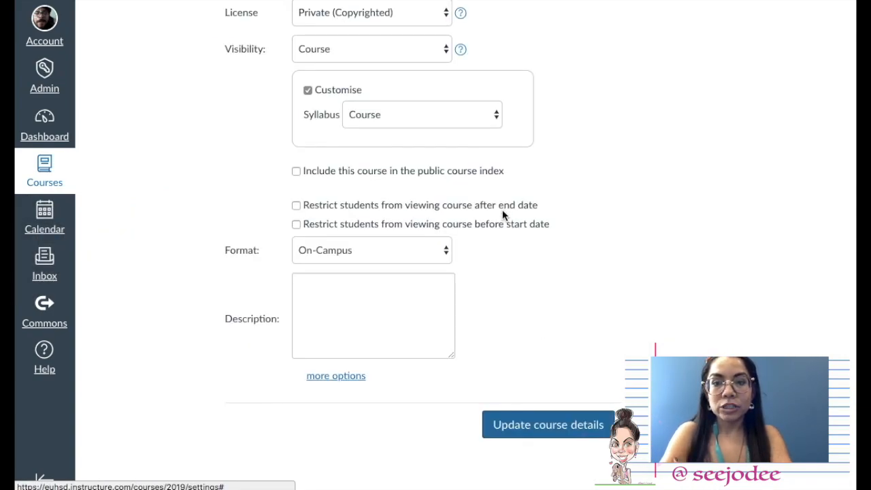
click(544, 439)
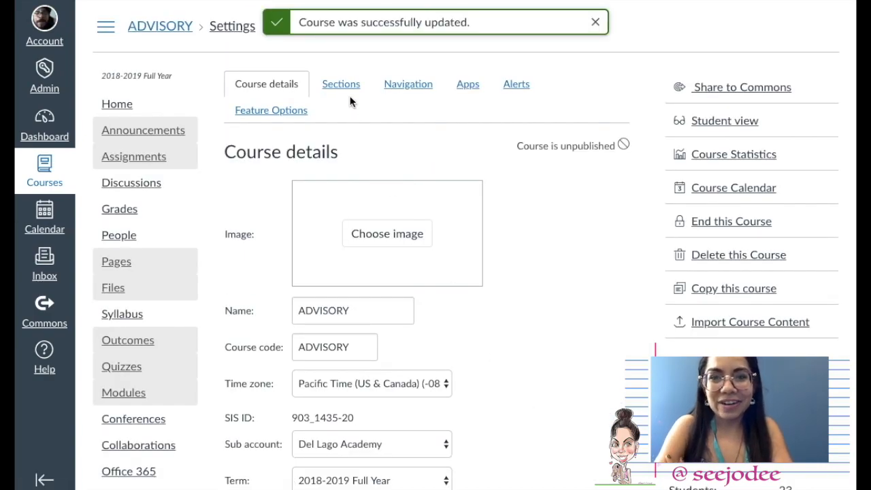
View the course sections and try to add a new section without a name
click(341, 84)
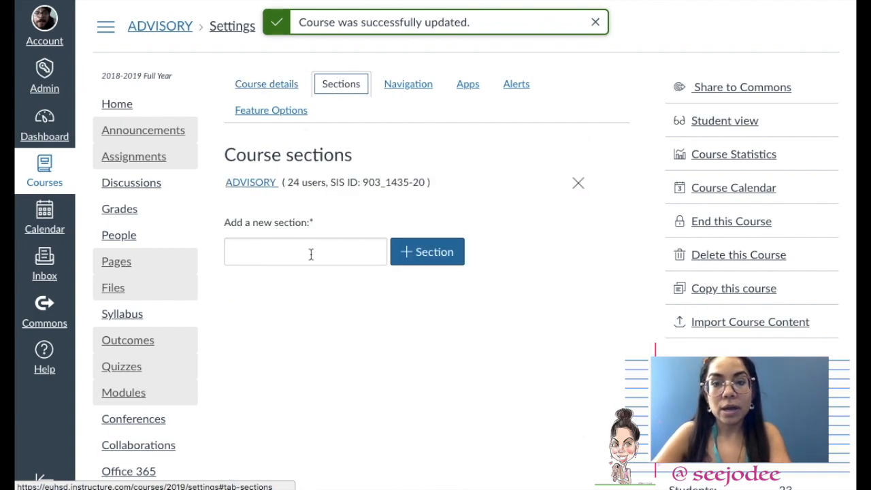
click(416, 253)
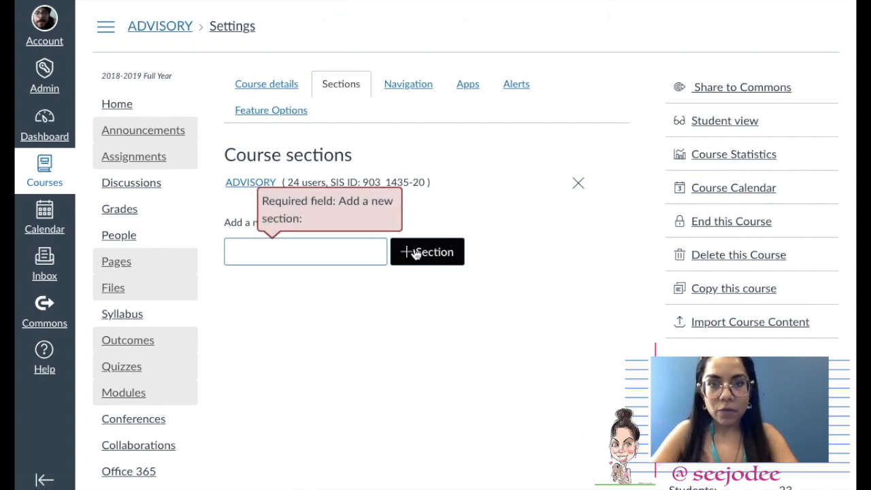
Hide the Quizzes and Files items from students in the course navigation list
click(404, 93)
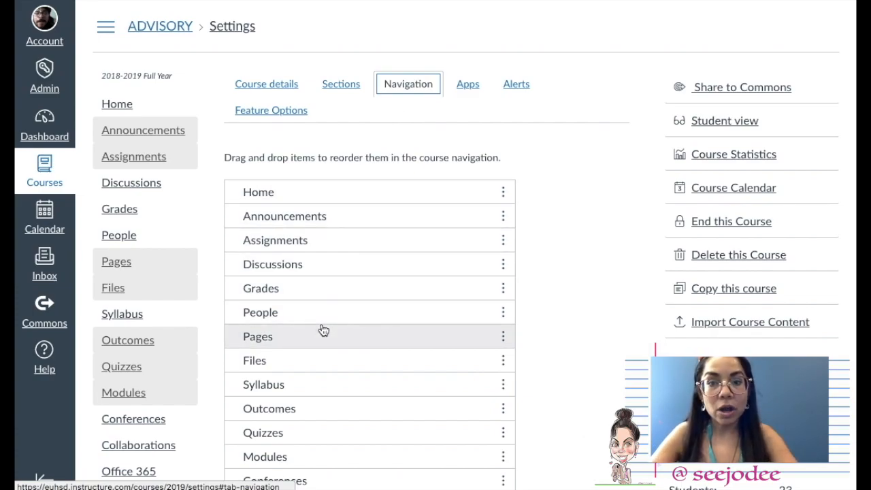
scroll(323, 330, down, 3)
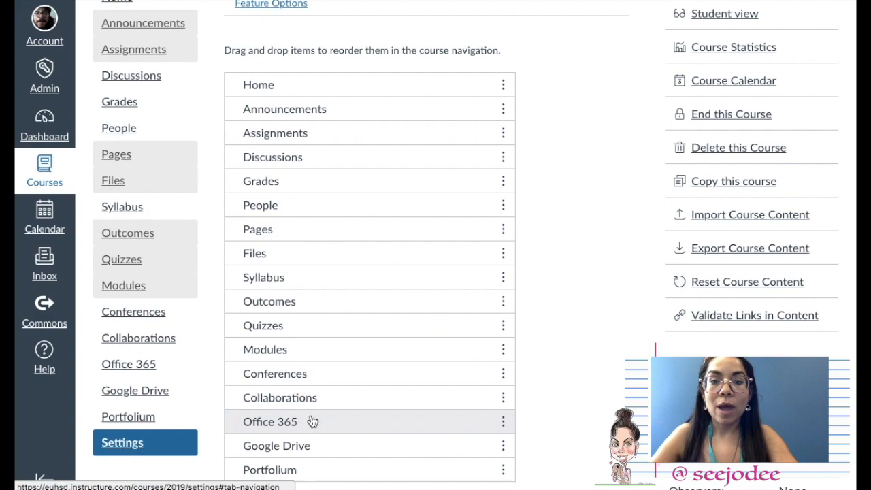
click(502, 328)
click(480, 365)
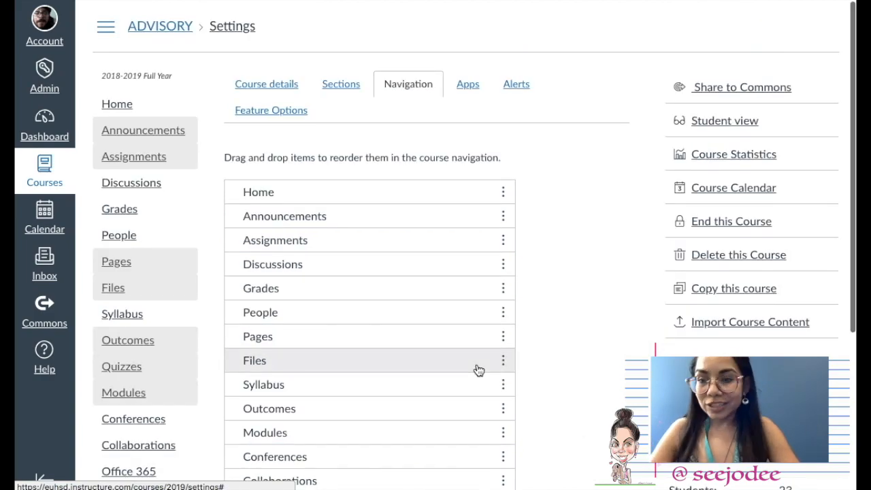
scroll(479, 369, down, 2)
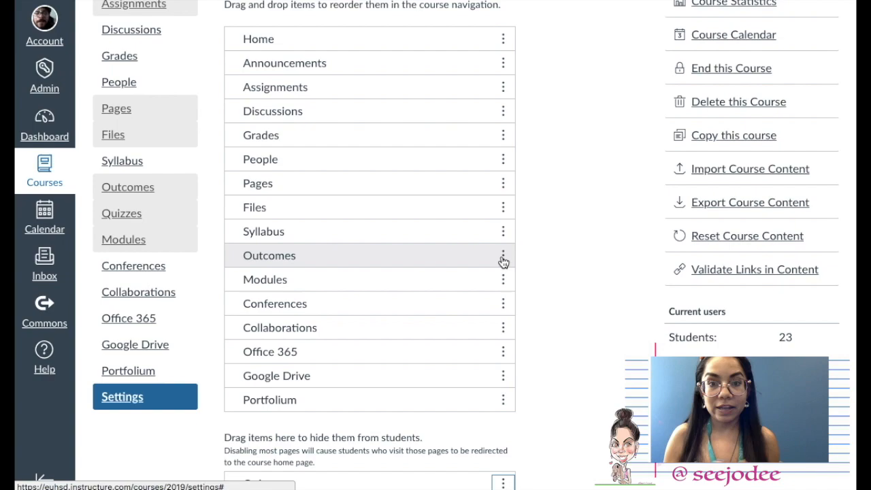
click(503, 208)
click(486, 249)
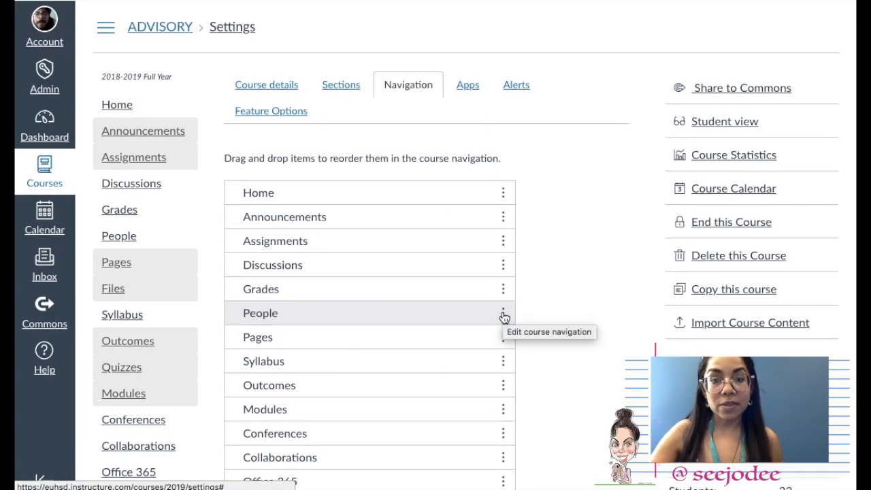
Look over the external apps and alerts, and enable the New Gradebook and "Gradebook - list students by sortable name" feature options
click(467, 86)
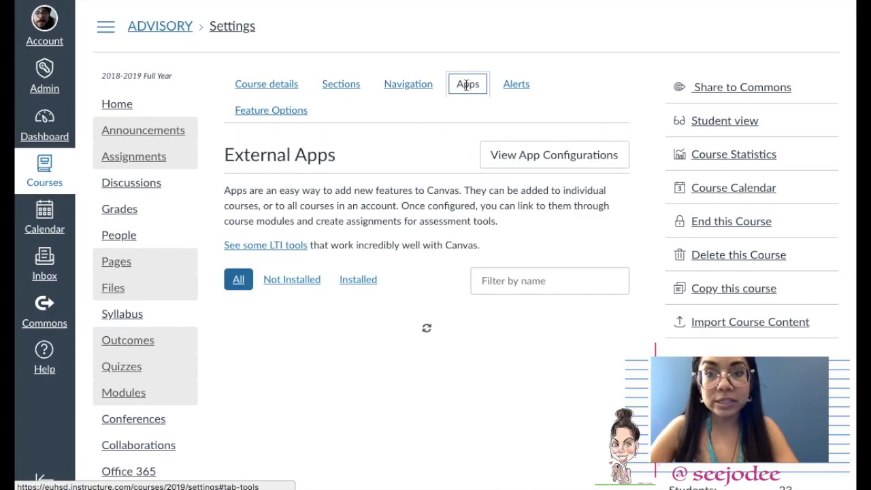
click(516, 83)
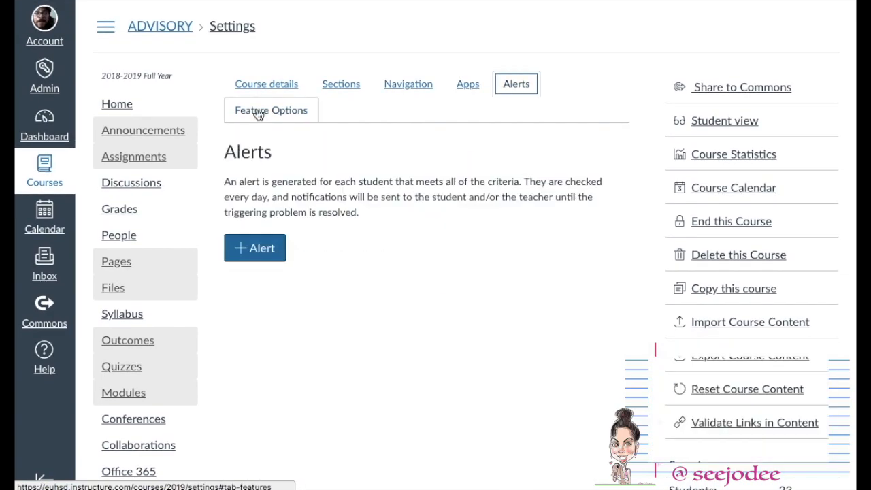
click(259, 110)
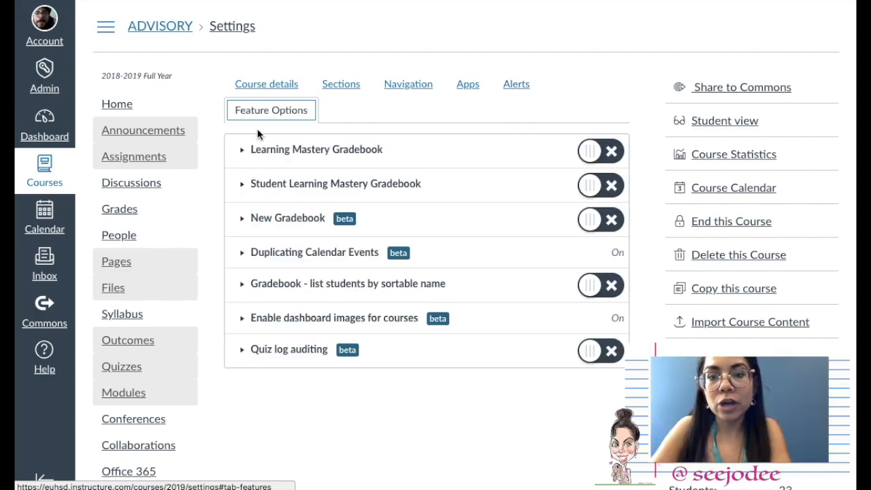
click(613, 220)
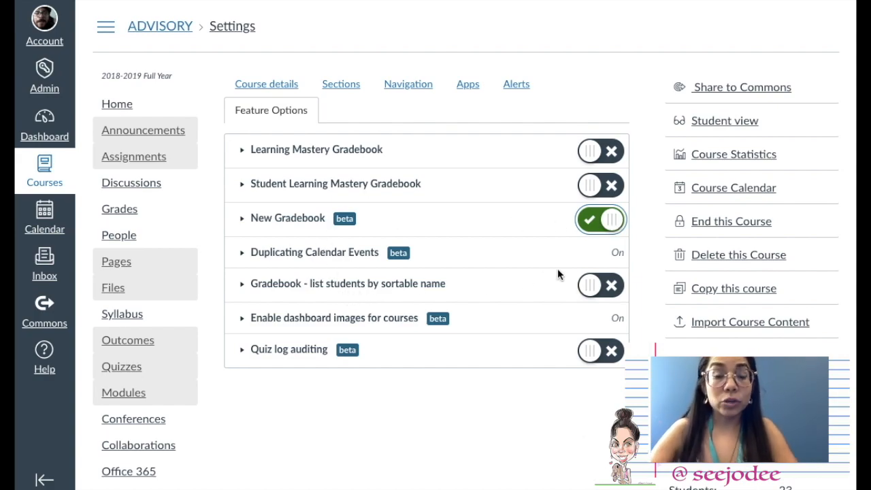
click(616, 288)
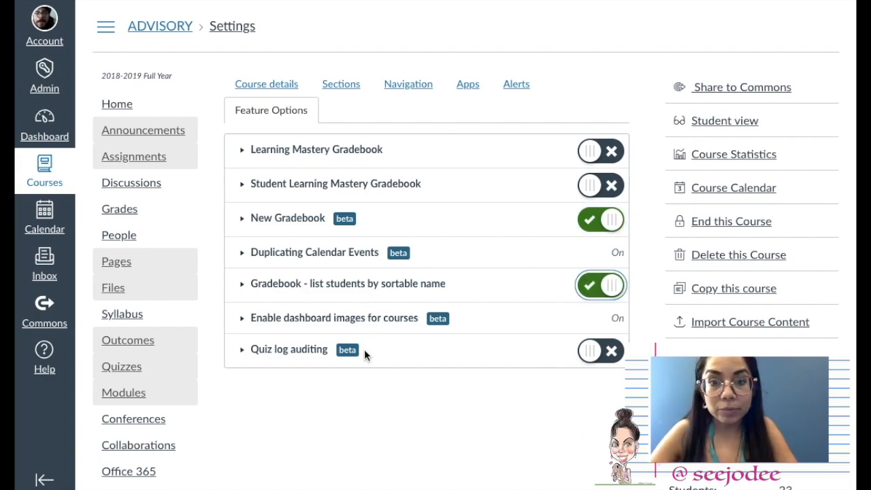
Preview the course home page and course stream as a student, and return to the teacher's course home page
click(724, 121)
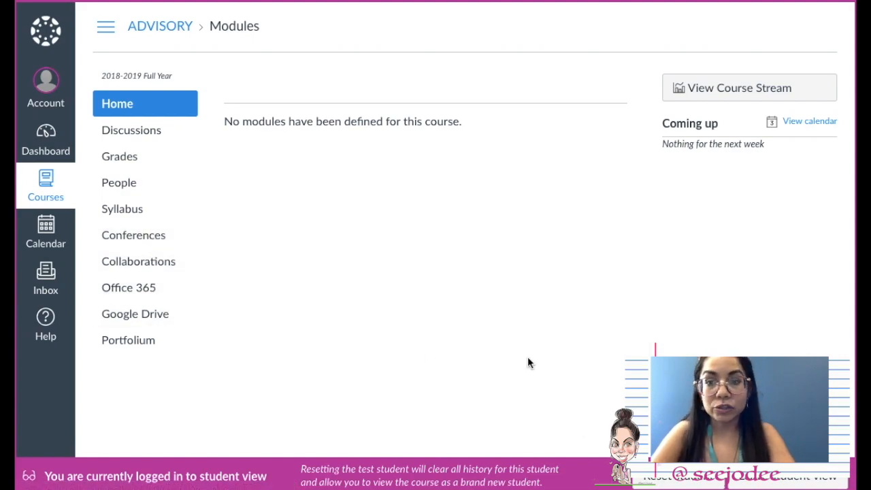
click(752, 90)
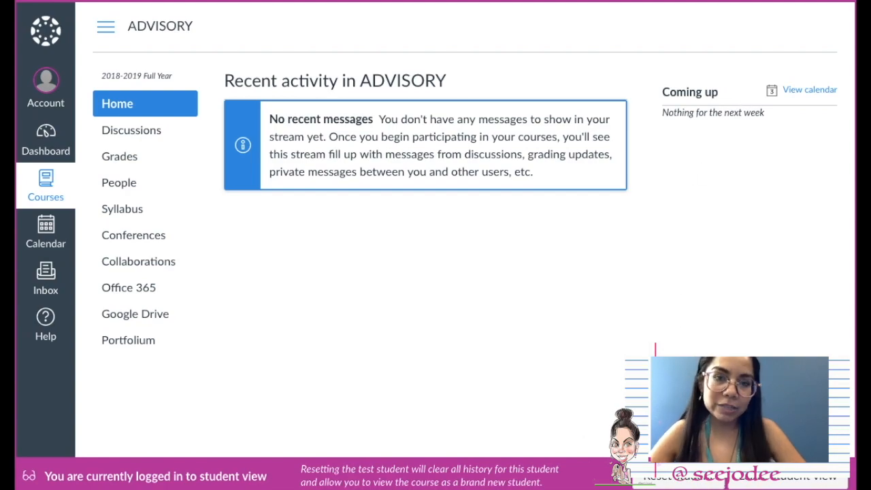
click(770, 482)
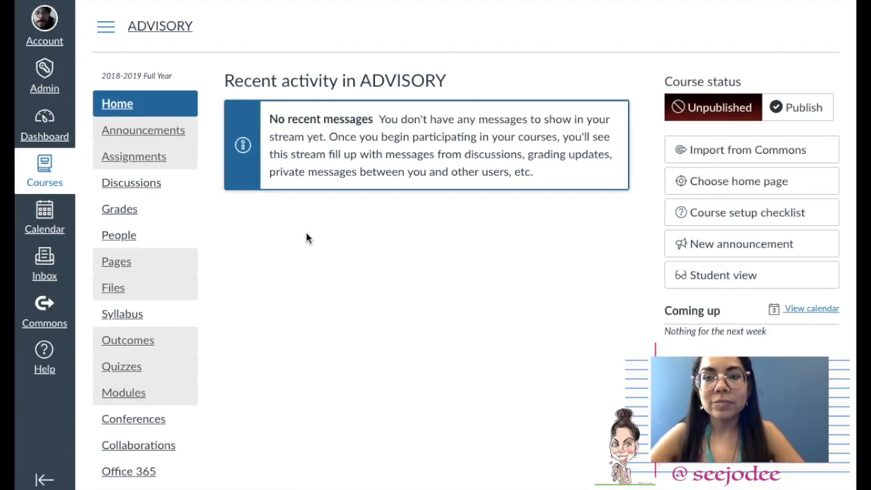
click(117, 103)
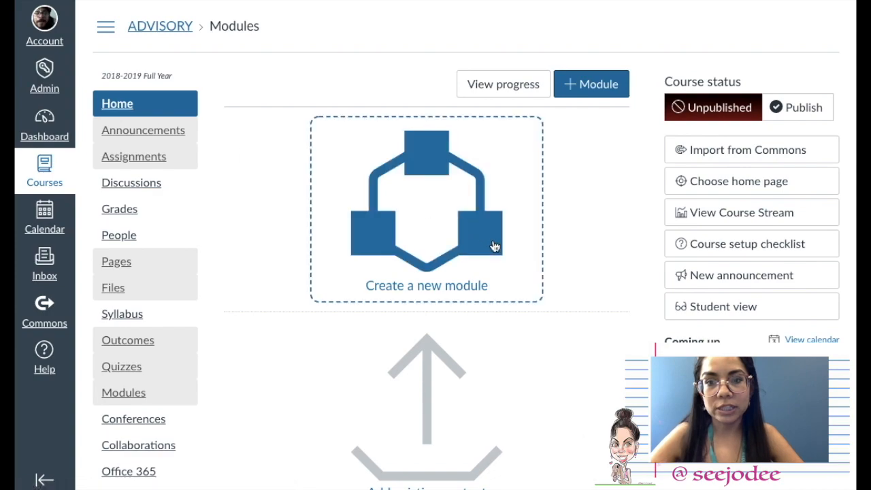
Look over the content import options for a Common Cartridge 1.x Package, cancel the import, and return to the course home page
scroll(495, 247, down, 1)
click(422, 413)
click(432, 124)
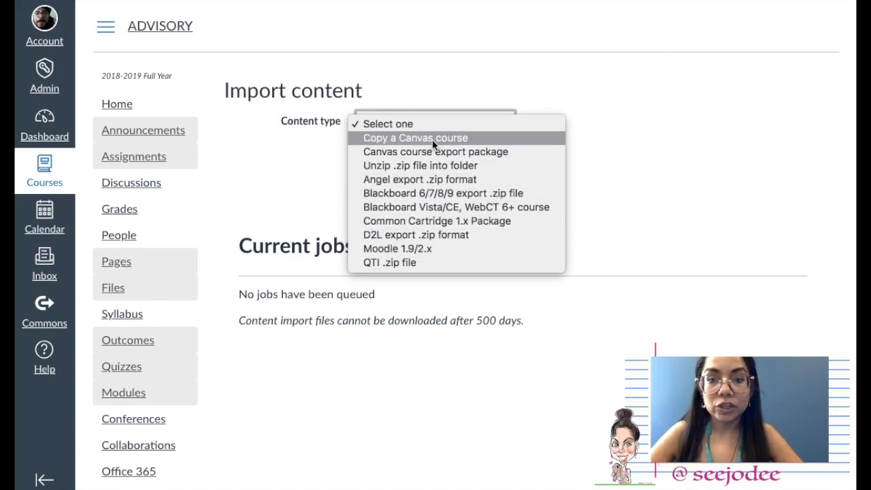
click(420, 221)
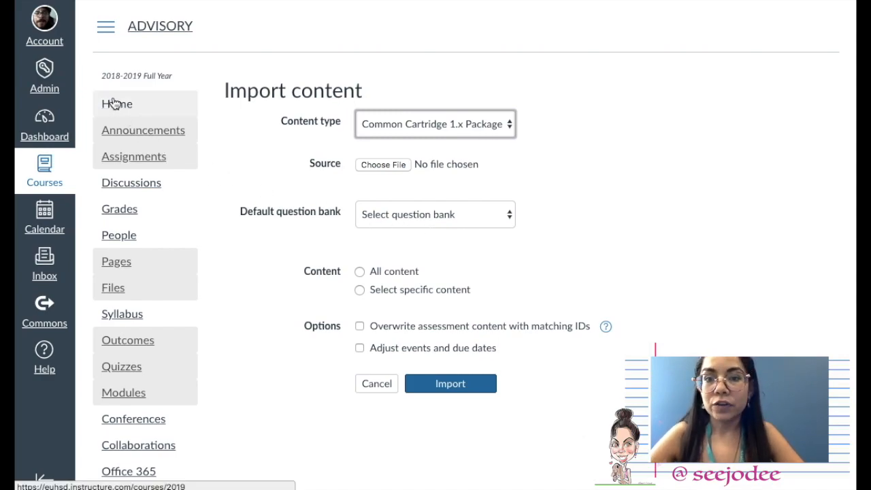
click(376, 386)
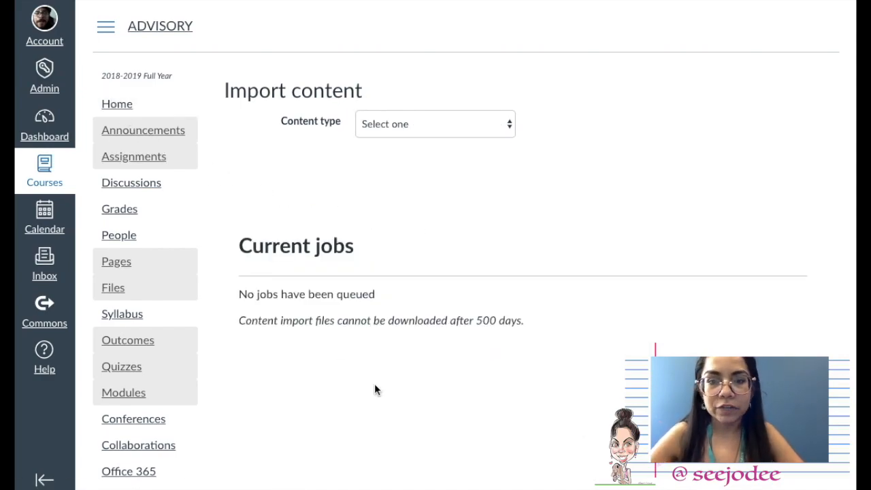
click(115, 114)
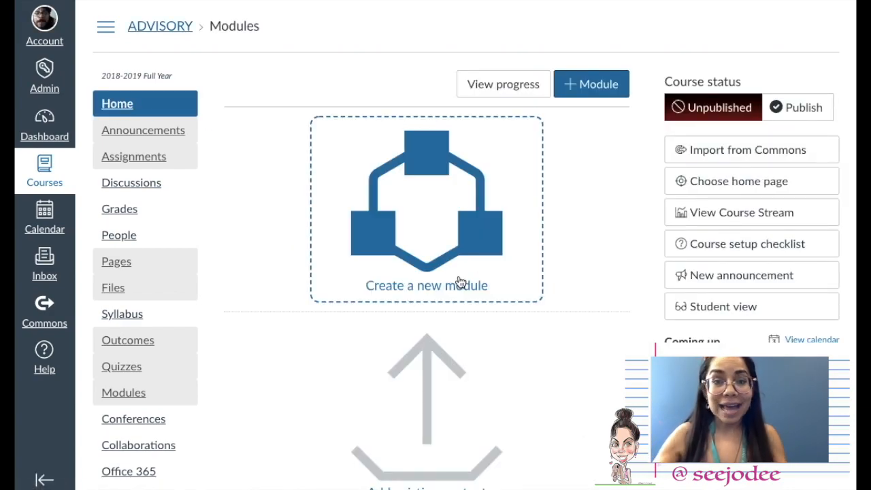
Create a new module named "Course Overview" on the course home page
click(460, 282)
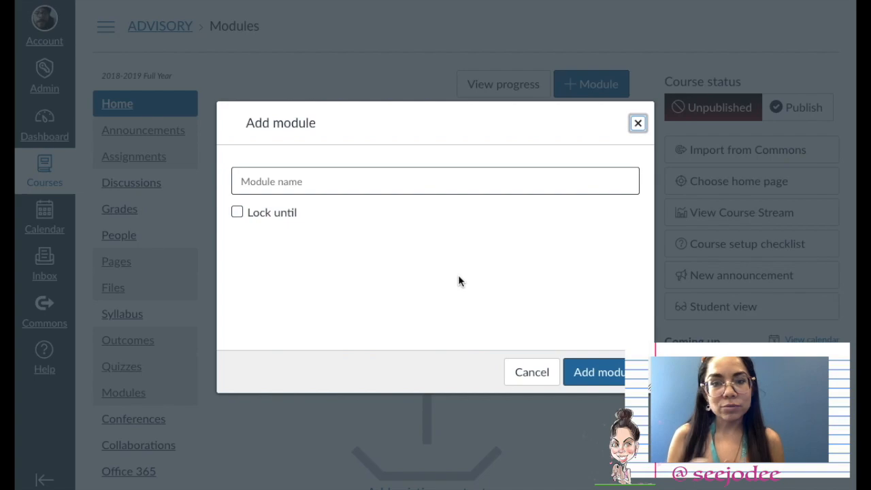
click(322, 182)
text(Cour)
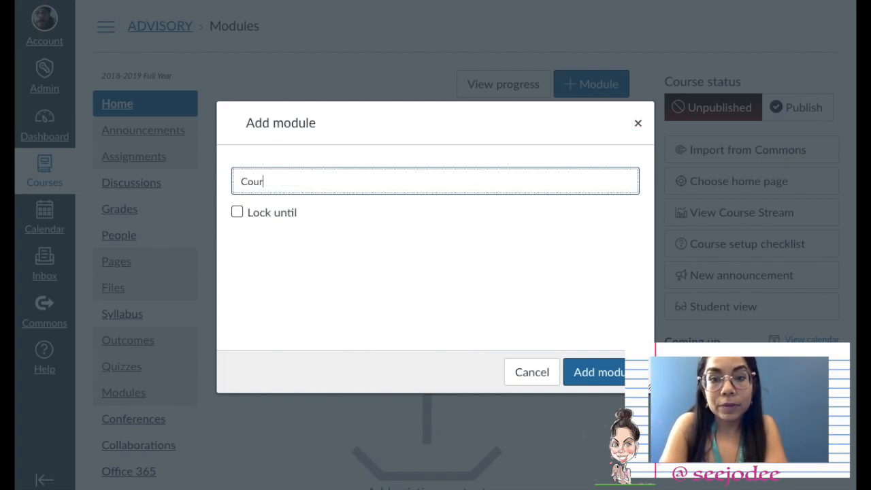
text(se Overview)
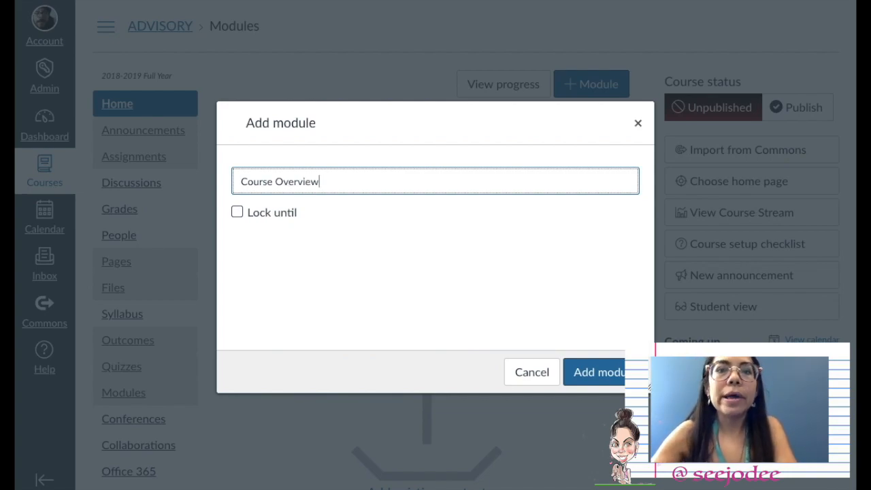
click(597, 373)
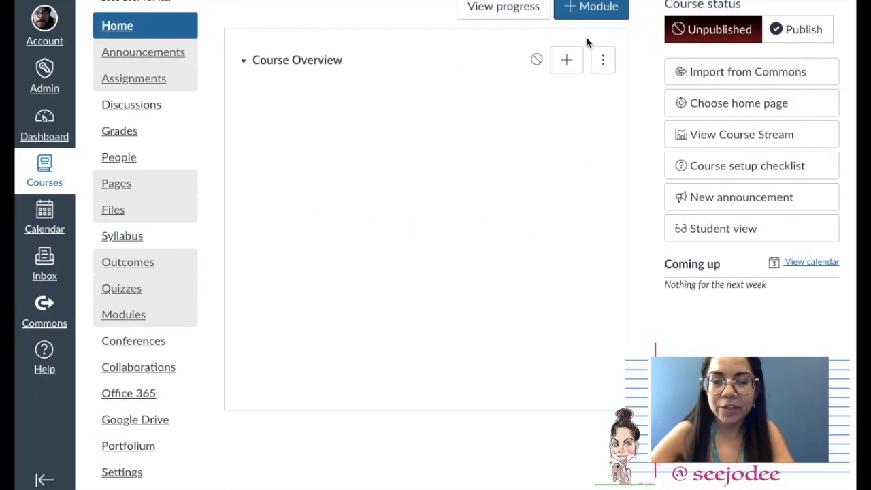
Add a second module named "Unit 1" below the Course Overview module
click(579, 16)
click(414, 178)
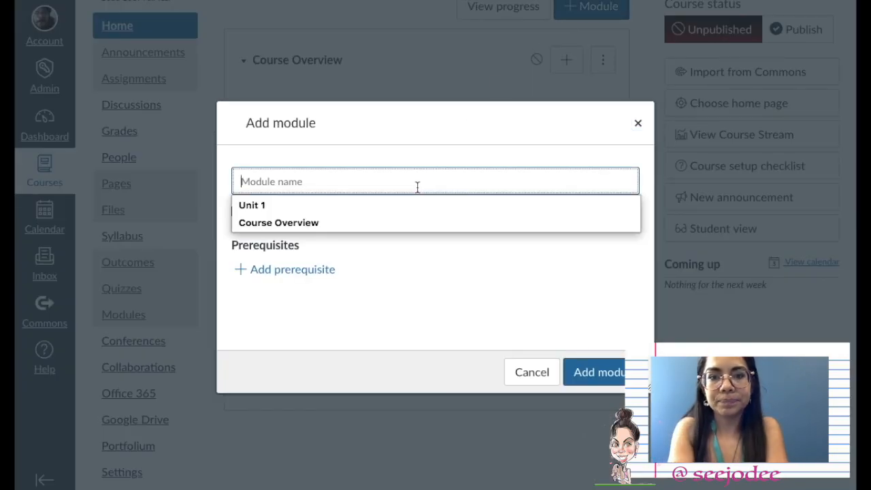
text(Uni)
key(Down)
key(Return)
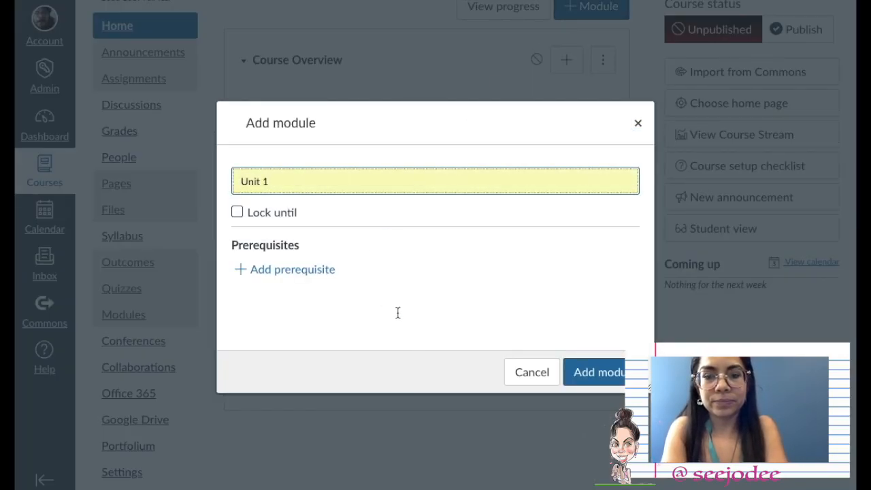
click(610, 369)
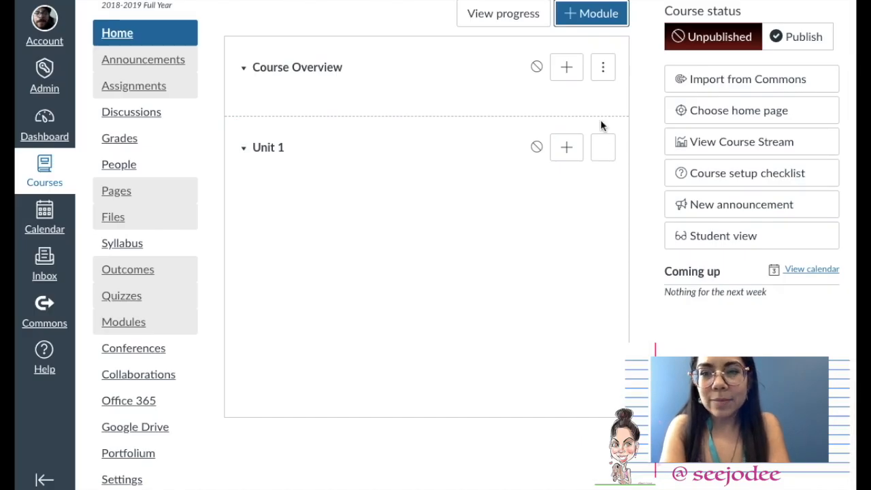
Add another module named "Unit 2" to the course
click(577, 15)
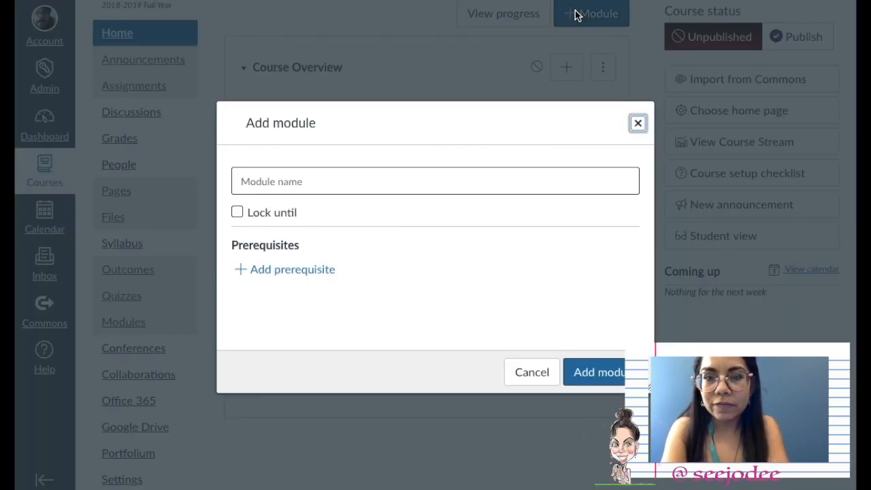
click(373, 184)
text(Unit 2)
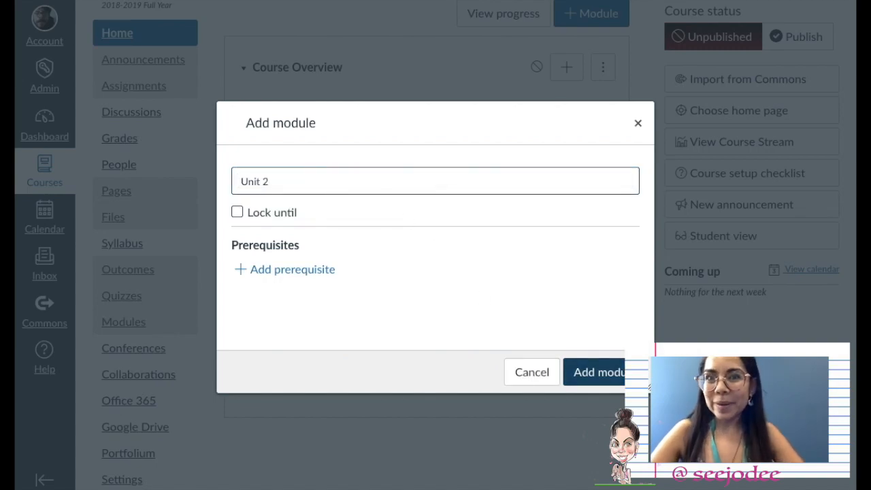
click(619, 368)
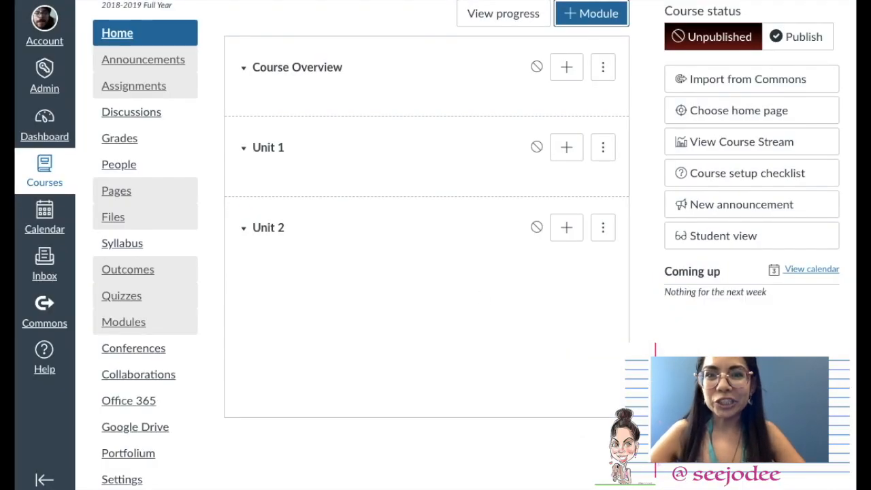
Add another module named "Unit 3" to the course
click(592, 17)
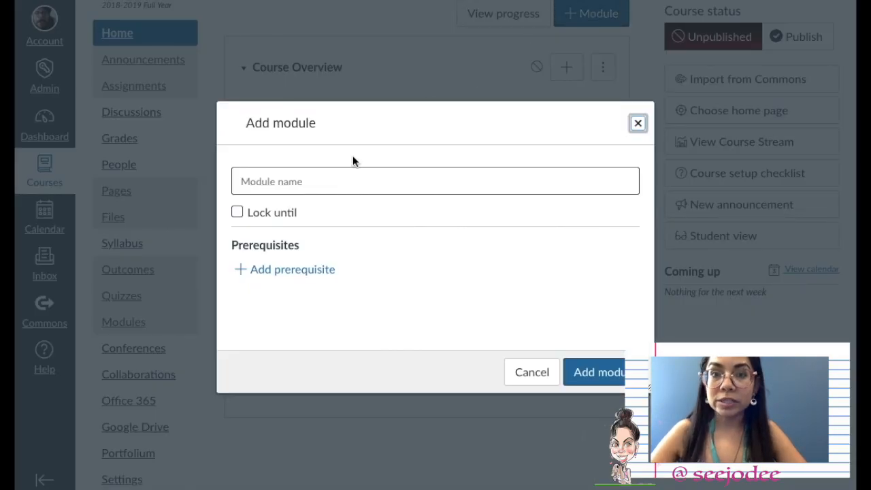
click(343, 181)
text(Unit)
text(3)
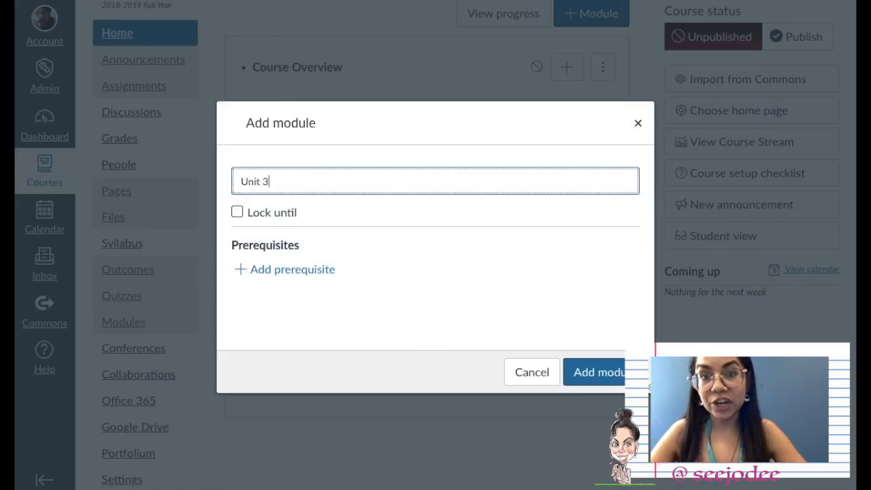
click(578, 371)
Add another module named "Unit 4" to the course
click(621, 5)
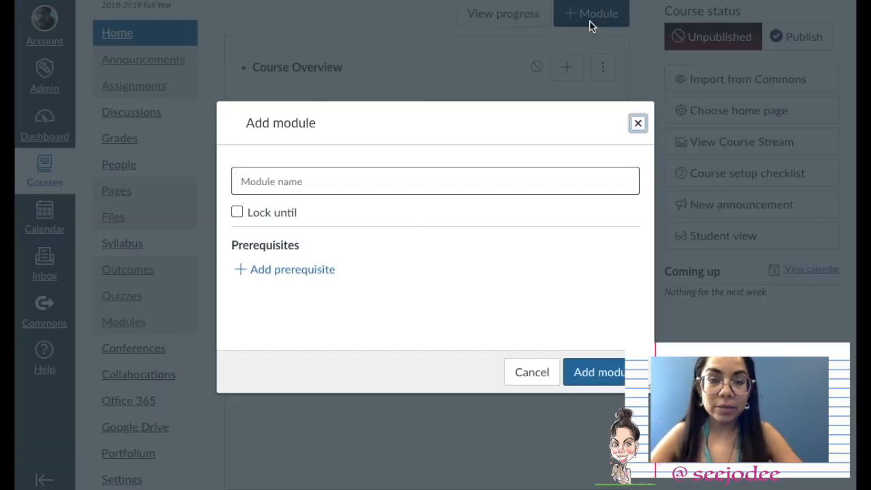
click(406, 174)
text(Unit 4)
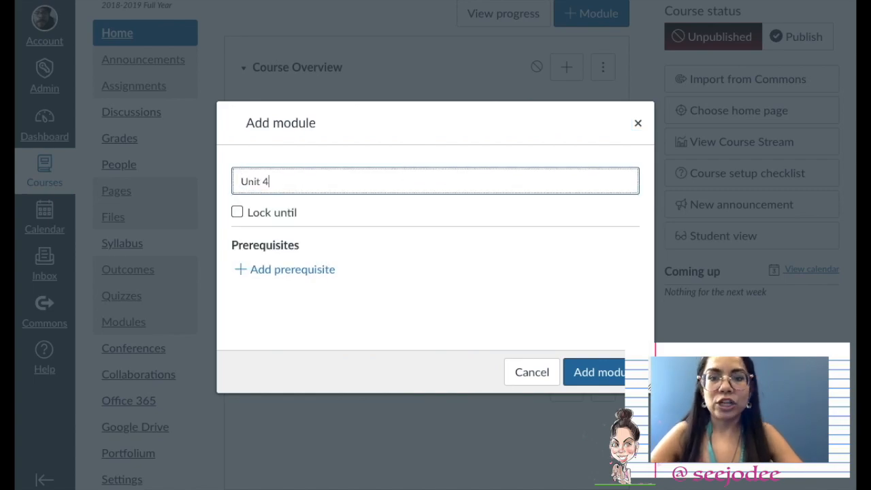
click(599, 373)
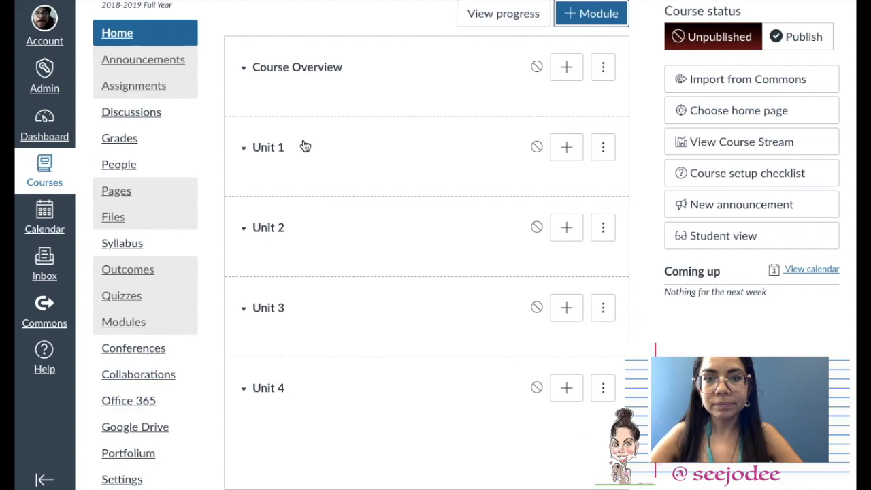
click(567, 147)
click(268, 130)
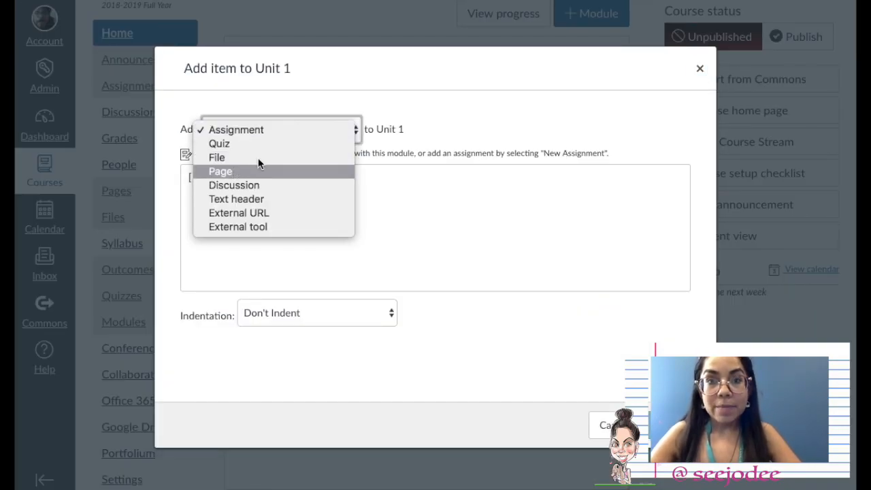
click(698, 68)
click(698, 69)
Add a new page named "Welcome" to the Course Overview module without indentation
click(566, 66)
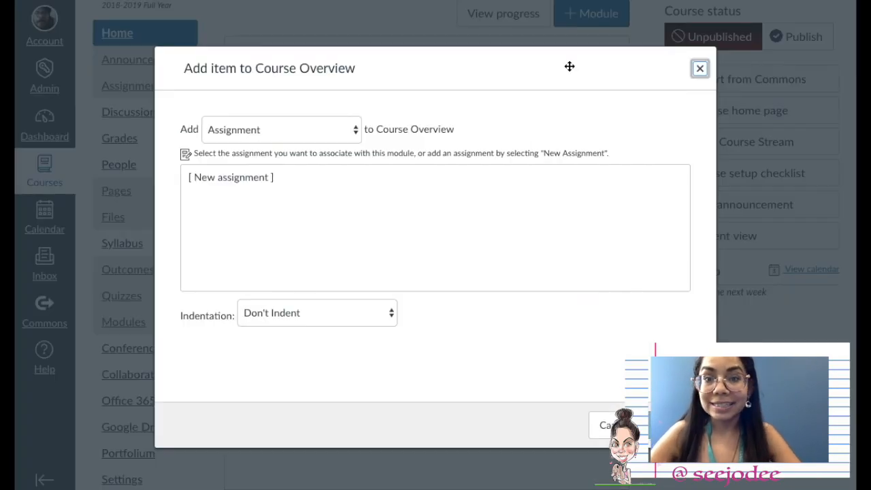
click(313, 128)
click(269, 171)
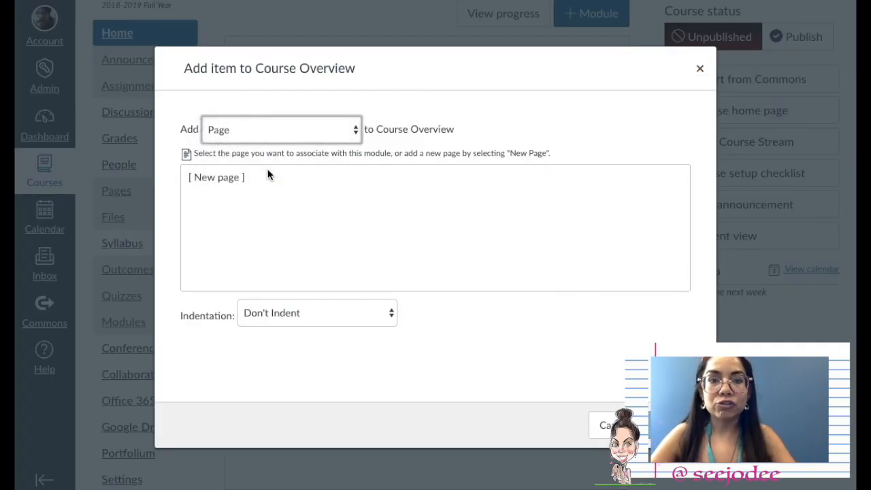
click(220, 175)
click(274, 329)
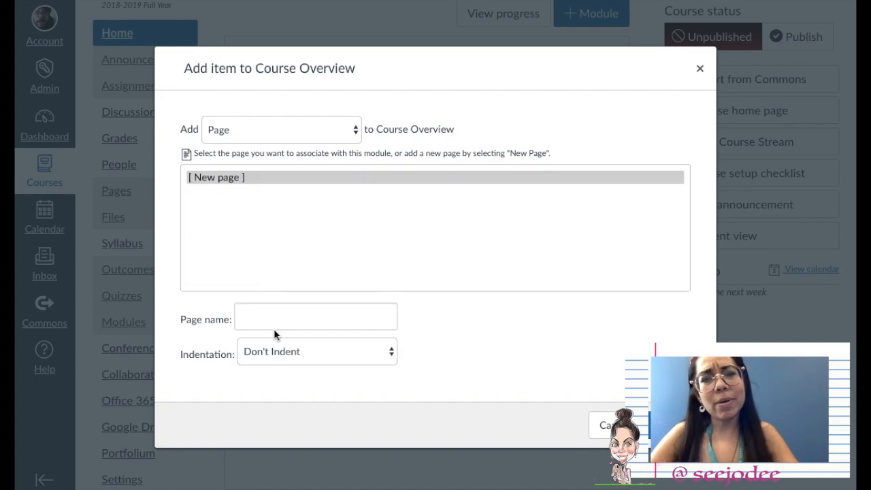
text(Welcom)
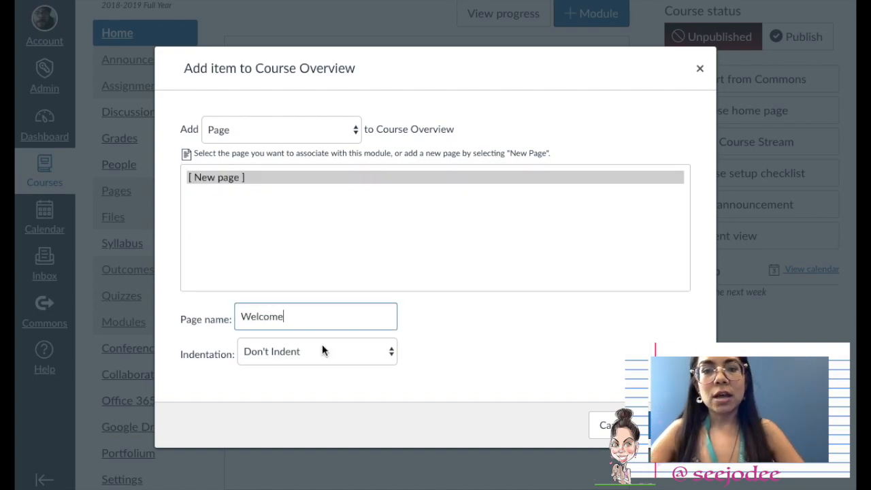
text(e)
key(Return)
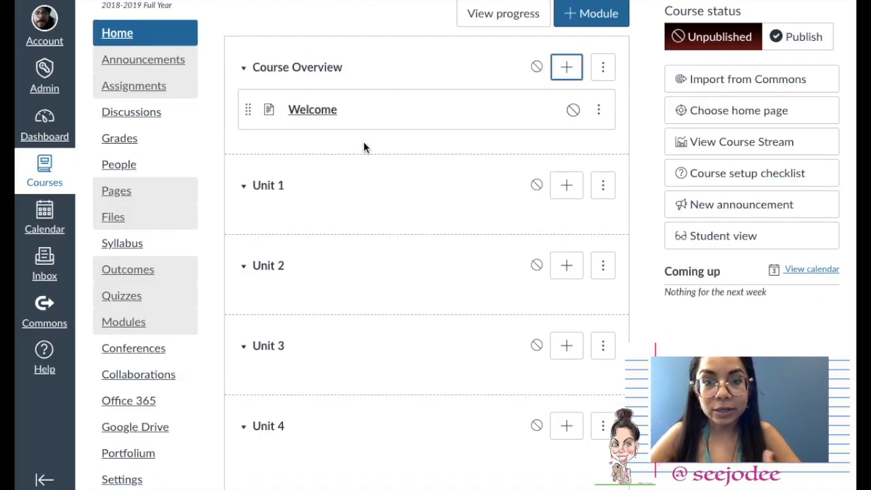
Open the Welcome page for editing and enter the opening line "Welcome to Humanities 11!" followed by a blank line
click(309, 112)
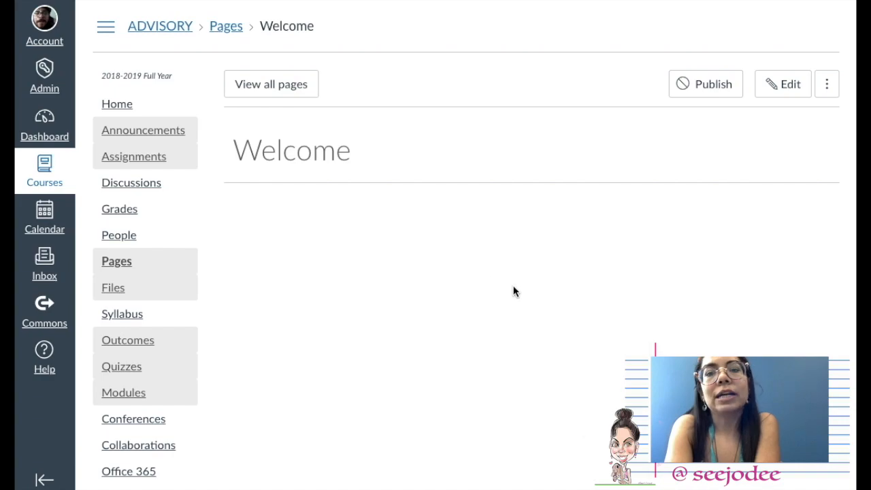
click(791, 84)
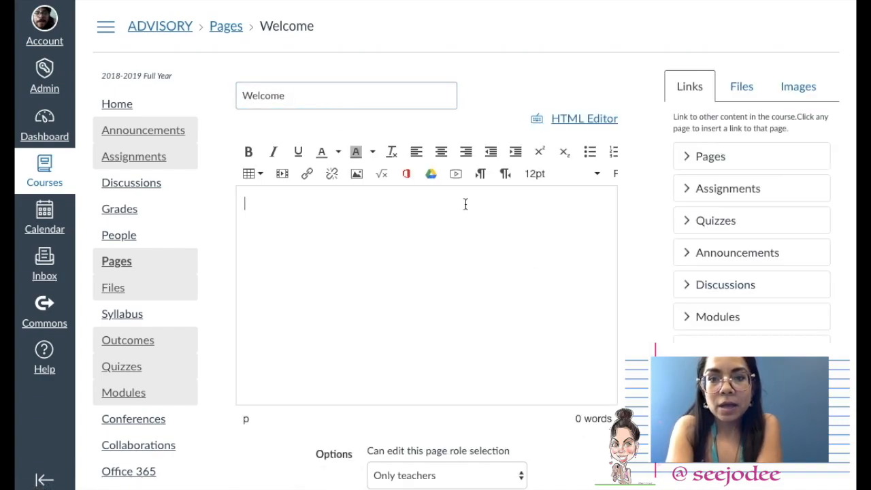
text(Welcome to Huam)
key(BackSpace)
key(BackSpace)
text(manities )
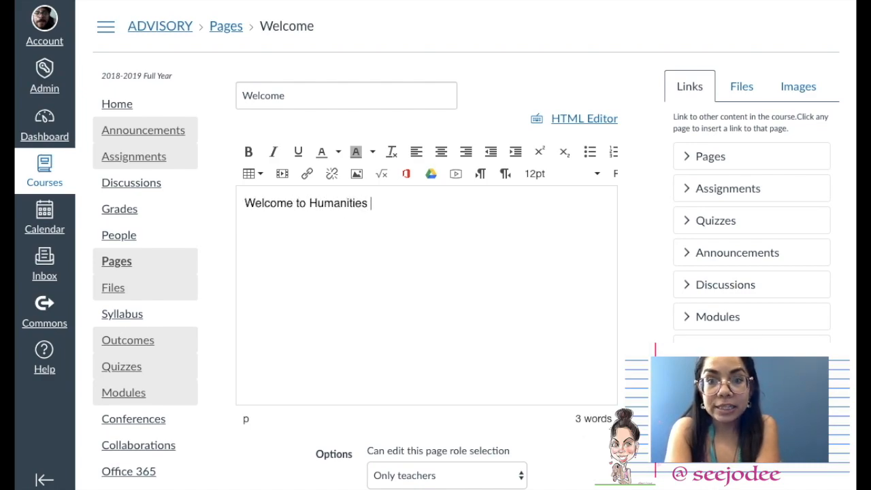
text(11!)
key(Return)
key(Return)
Start a paragraph below the welcome line with "This year will be exciting and challenging."
text(This year will be exciting ana c)
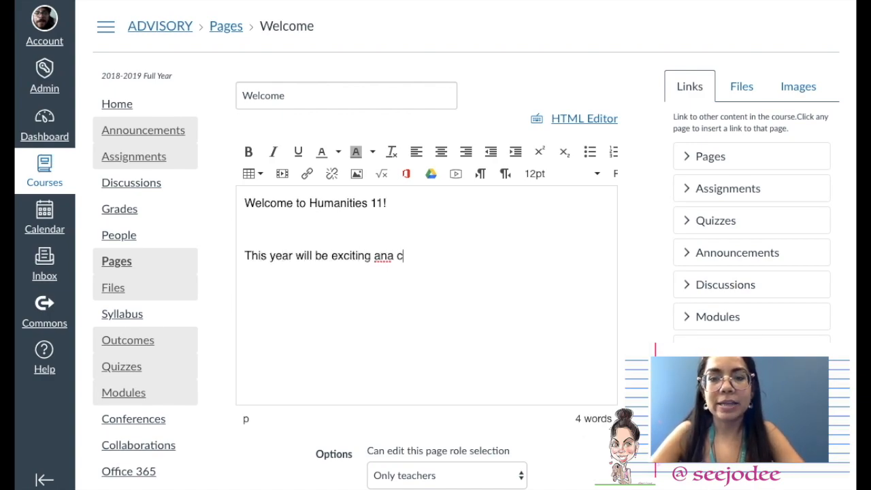
key(BackSpace)
key(BackSpace)
key(BackSpace)
text(d challenging. I)
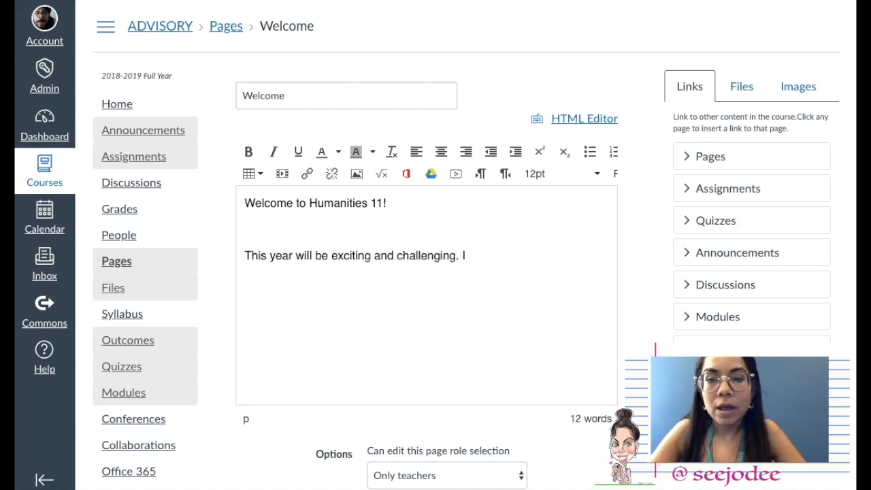
Continue the paragraph after "I" with "will be pushing you all year to grow as a scholar and a person and"
text(will )
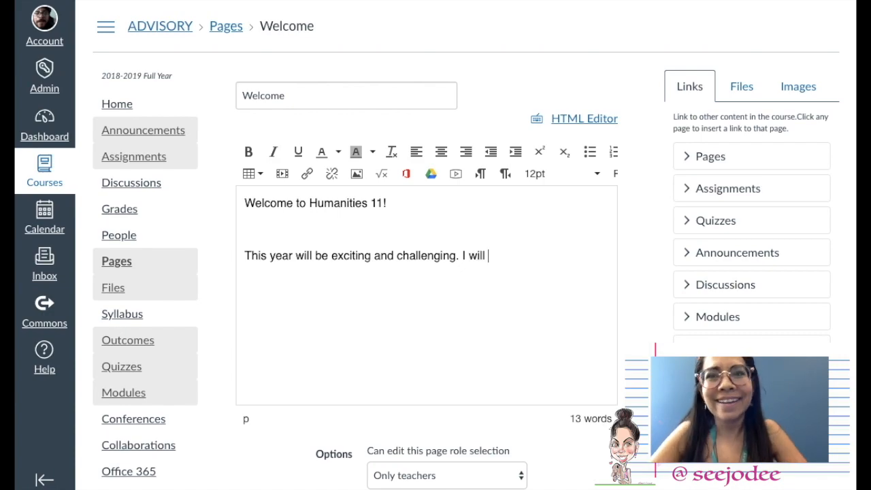
text(be pushing you all)
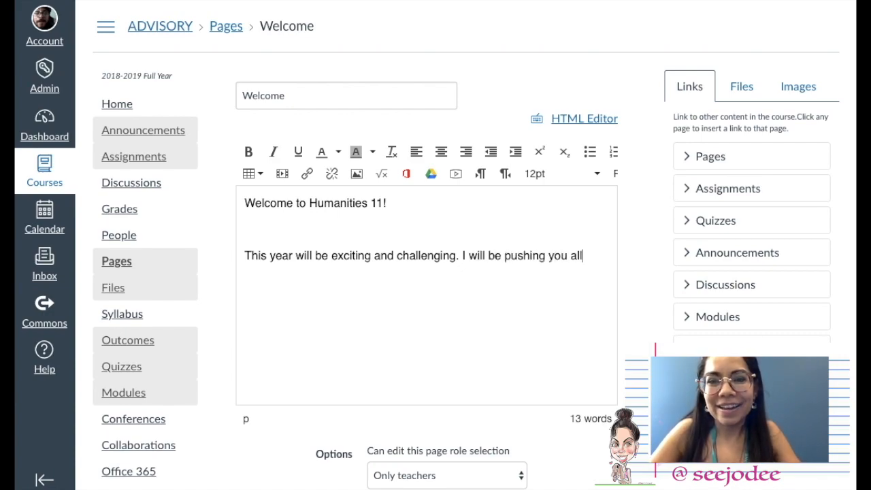
text( year to grow as a scholar and a person and you)
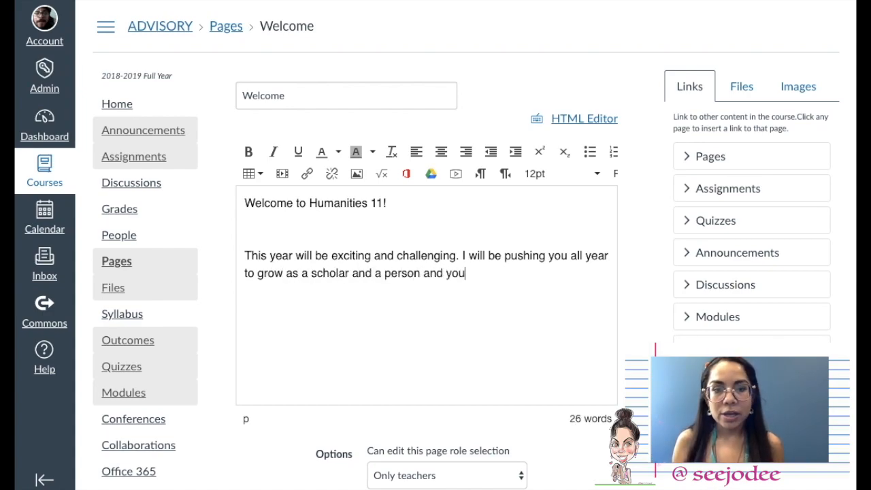
text( should)
key(BackSpace)
key(BackSpace)
key(BackSpace)
key(BackSpace)
key(BackSpace)
key(BackSpace)
key(BackSpace)
key(BackSpace)
key(BackSpace)
key(BackSpace)
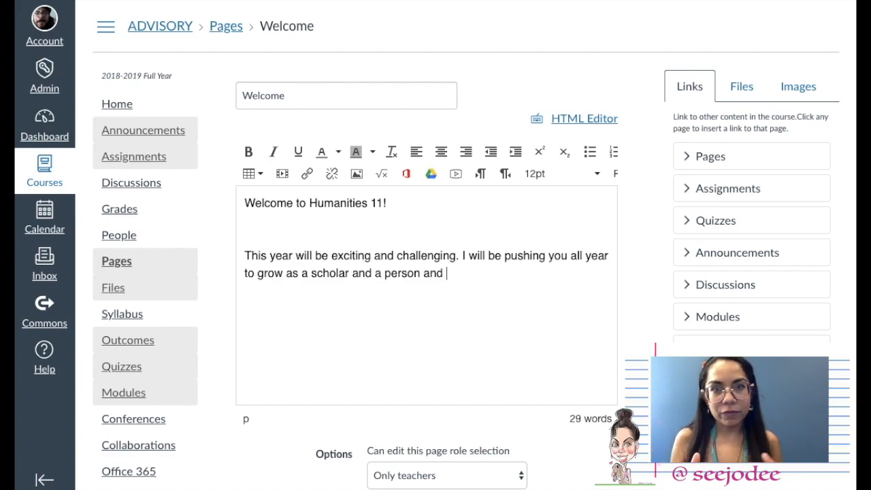
Complete the sentence with "I encourage you to push one another to grow as well."
text(I encourage )
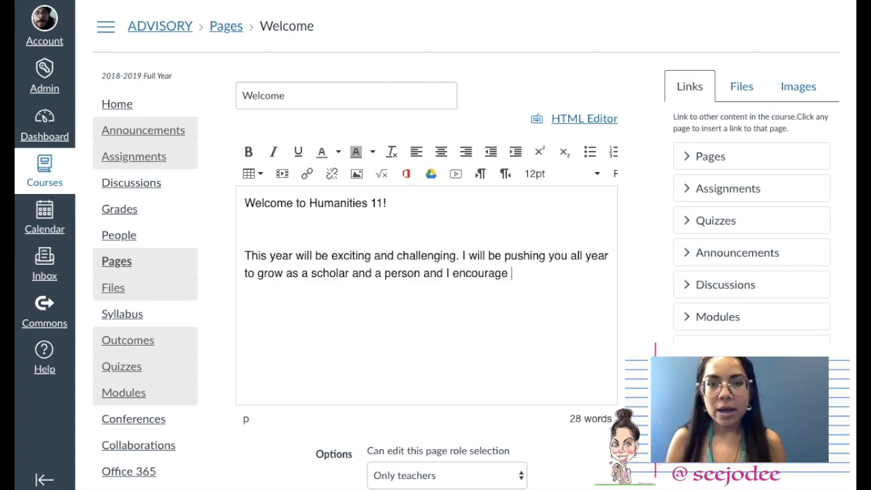
text(you to push one another as well.)
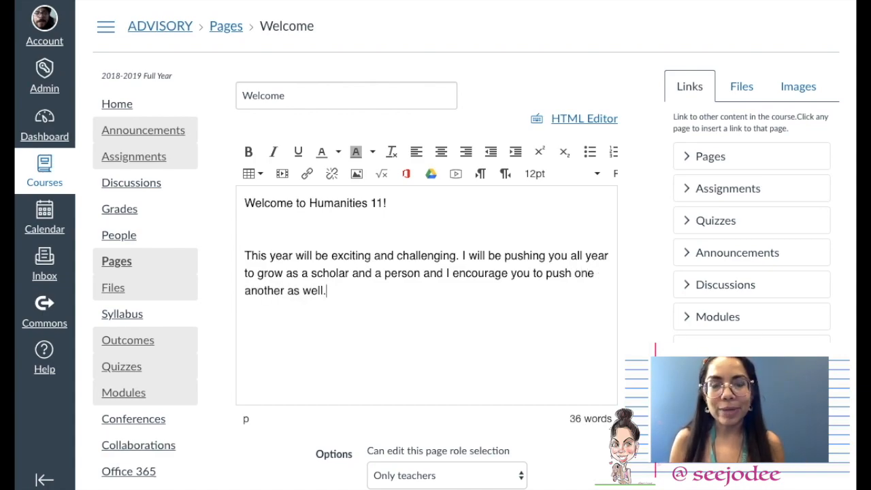
double_click(550, 272)
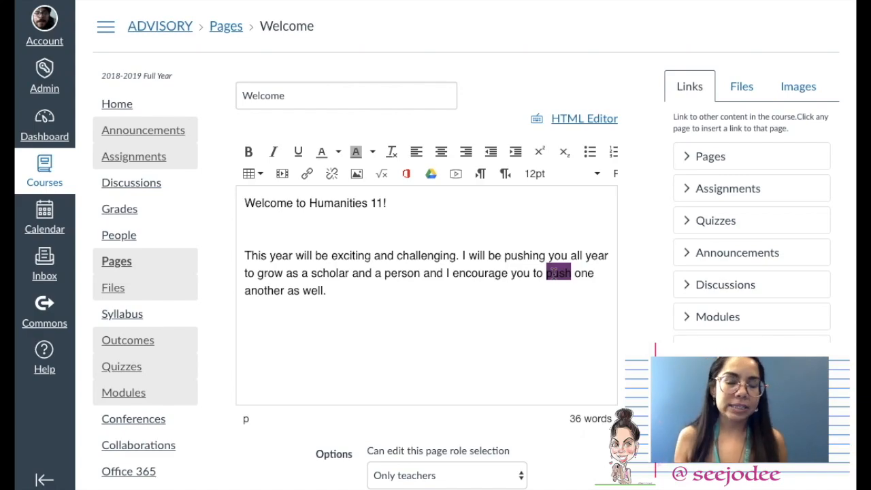
key(super+Right)
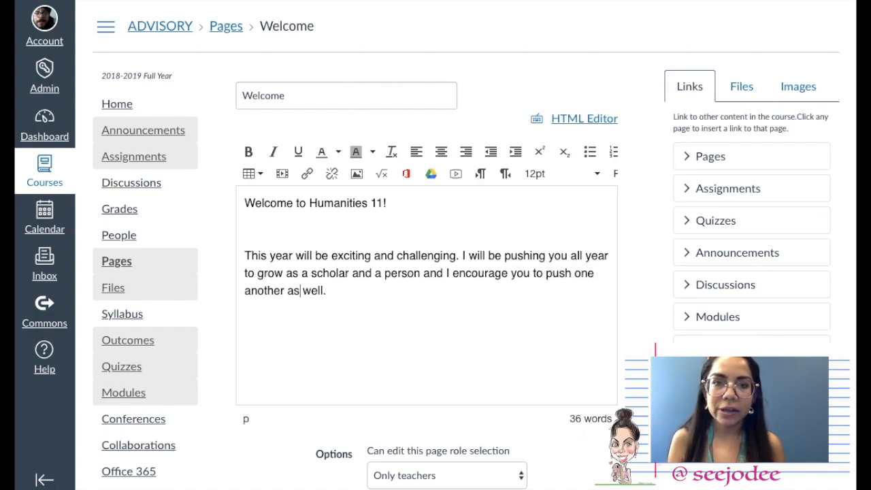
text(to gro)
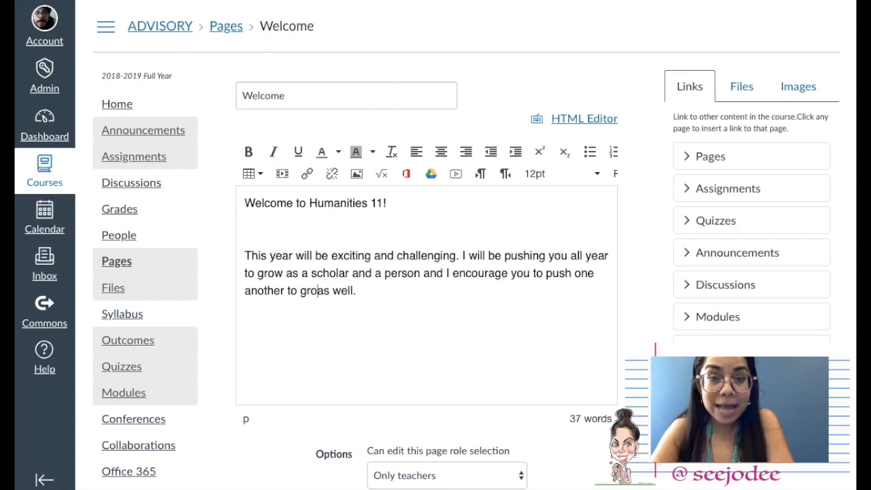
text(w)
key(super+Right)
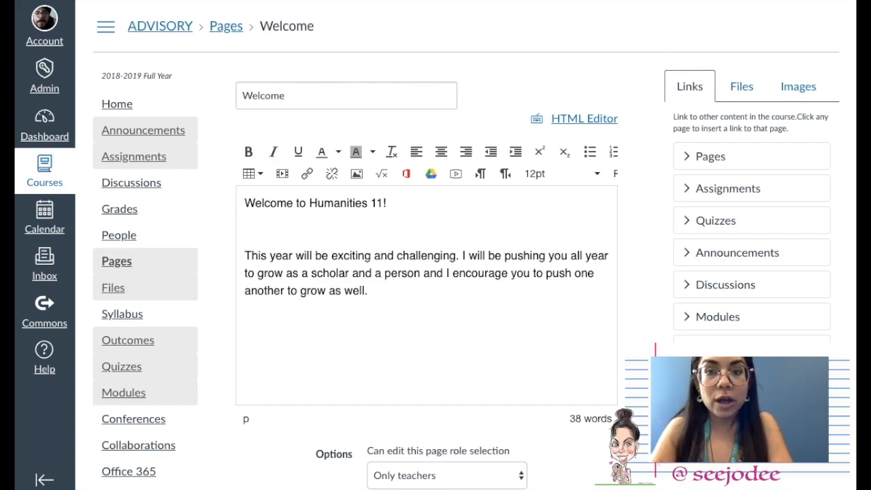
Add the closing sentence "That's what it means to Be the Best in my classroom." followed by blank lines
text(Y)
key(BackSpace)
text(That's what it mea)
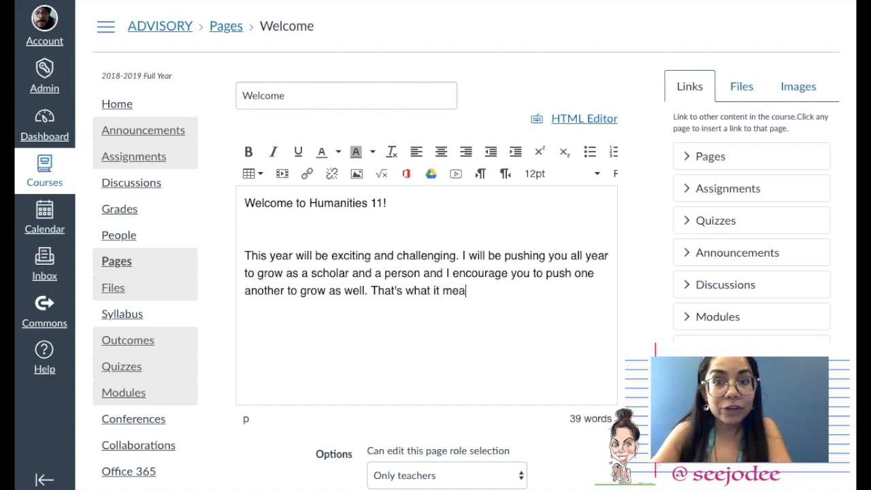
text(ns to Be th B)
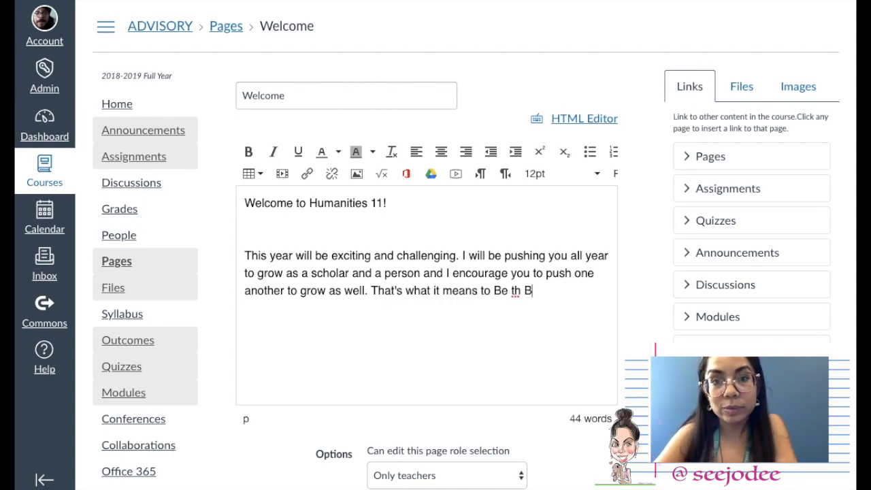
text(ee Best in my classroom.)
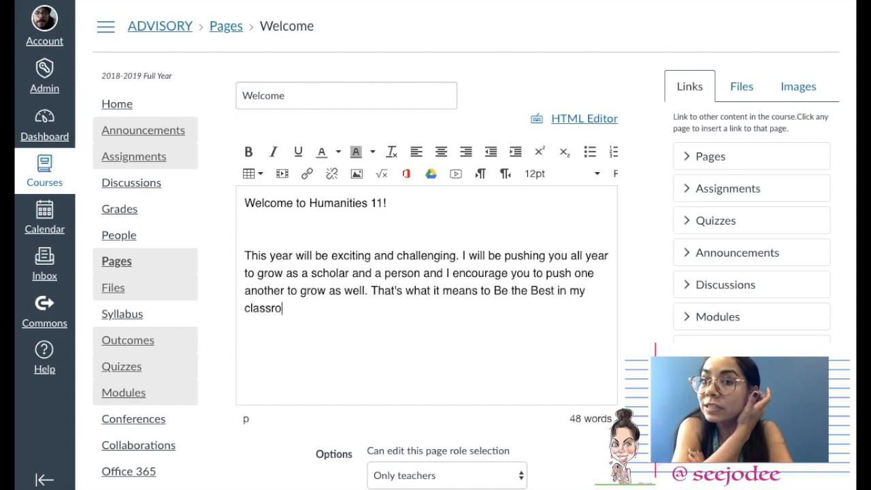
key(Return)
key(Return)
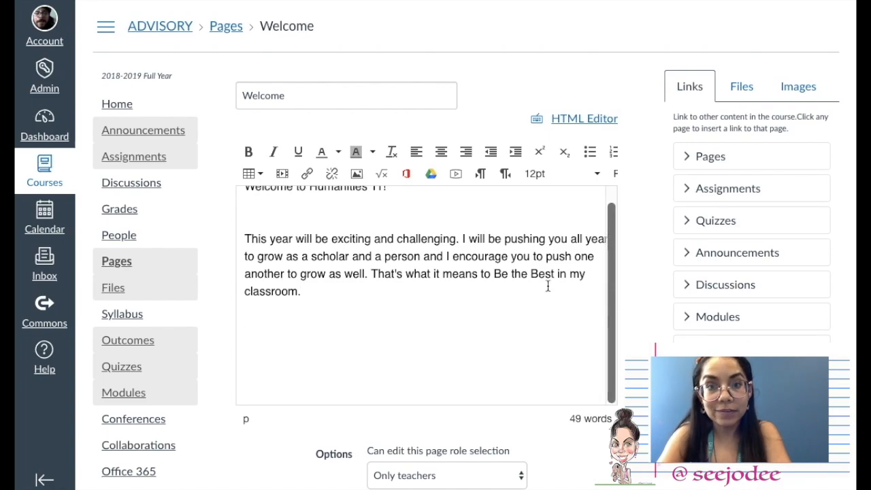
Save and publish the Welcome page and set it as the course's front page
scroll(577, 292, down, 2)
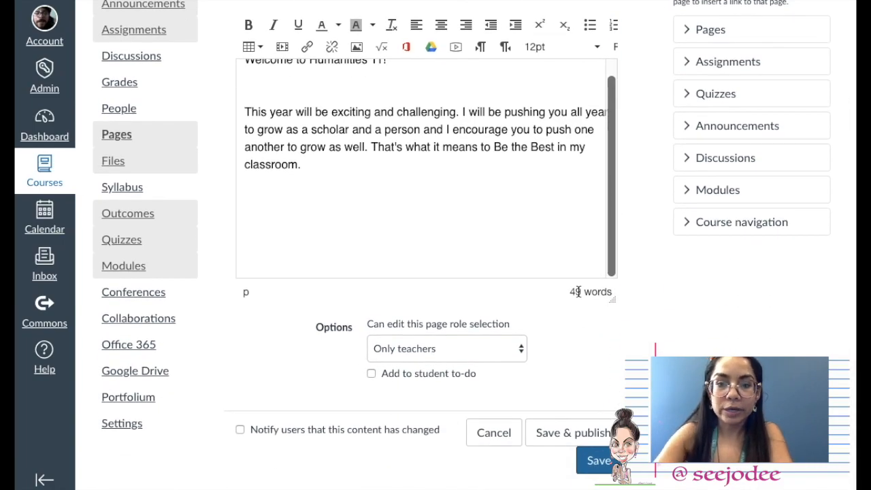
scroll(577, 292, up, 1)
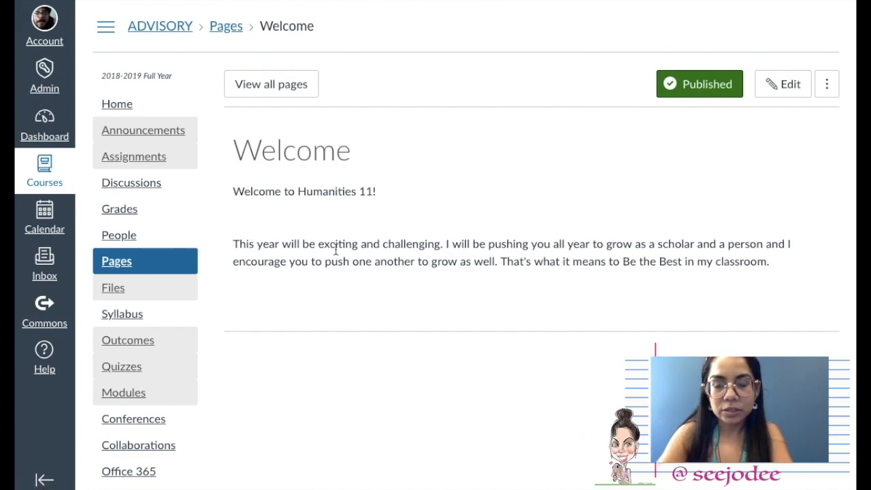
click(828, 88)
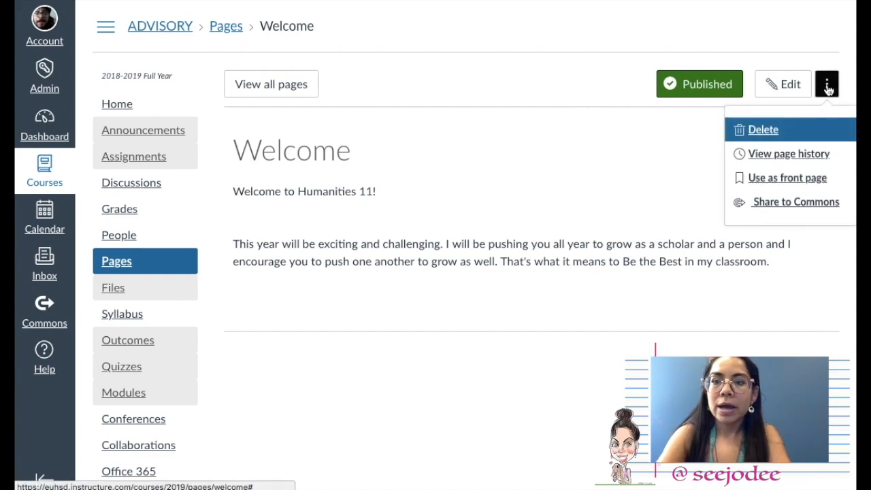
click(772, 180)
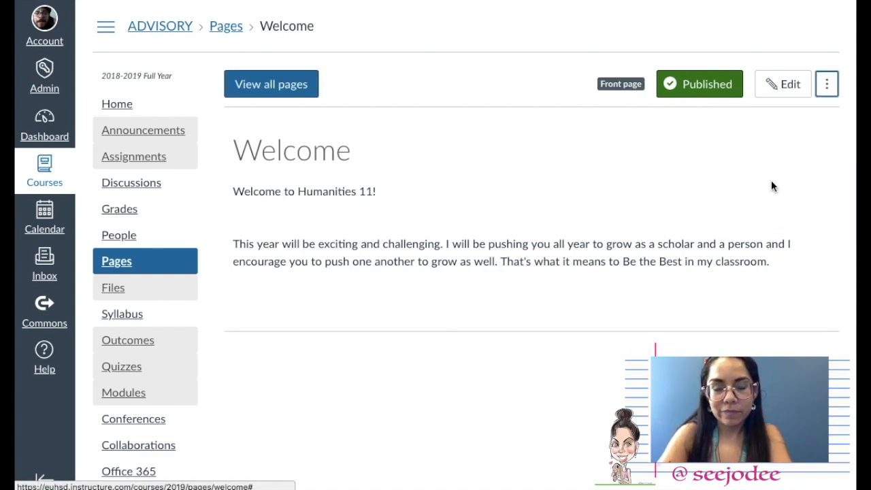
Return to the course home and add a new assignment named "COMP1: MBM Reading Comp and Analysis" to the Unit 1 module without indentation
click(252, 86)
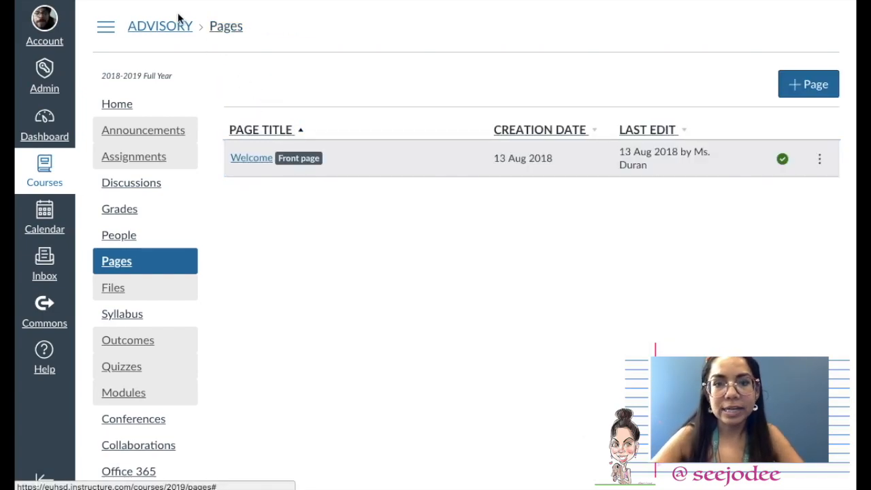
click(176, 34)
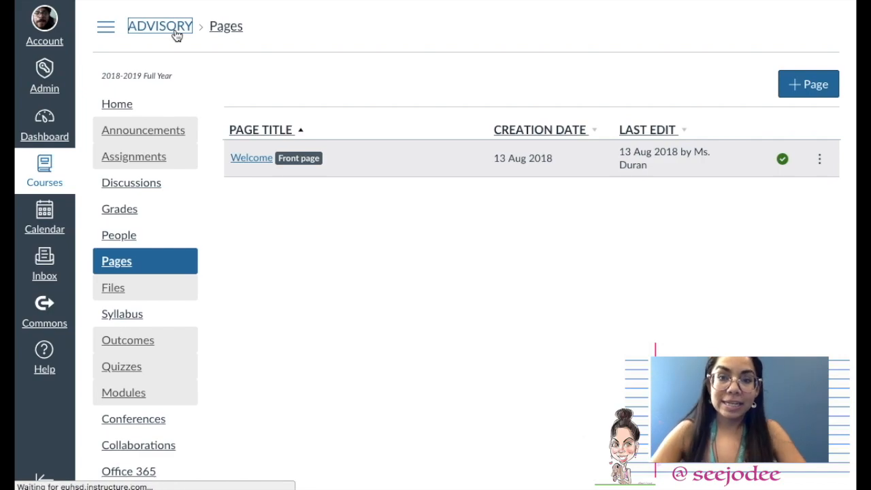
click(566, 256)
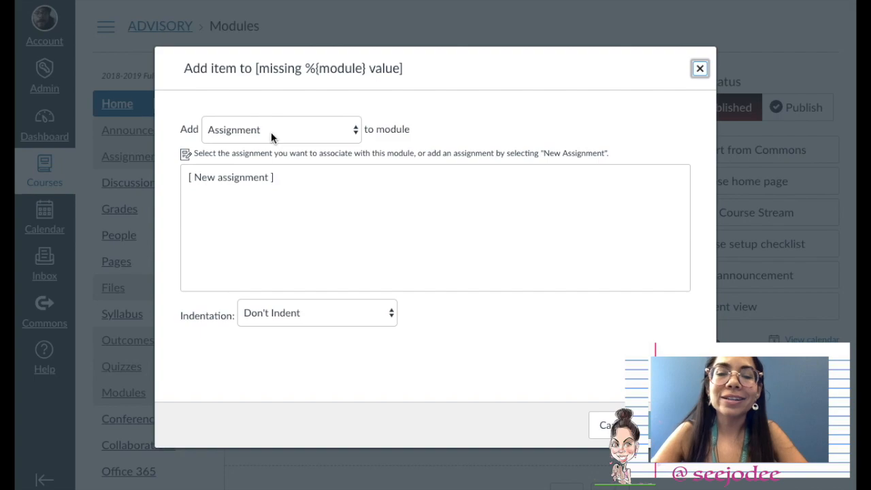
click(229, 176)
click(317, 314)
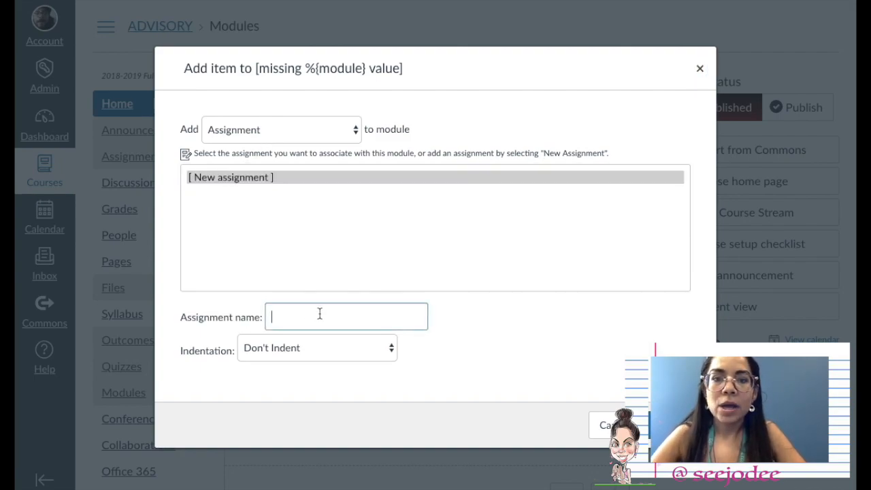
text(COMP)
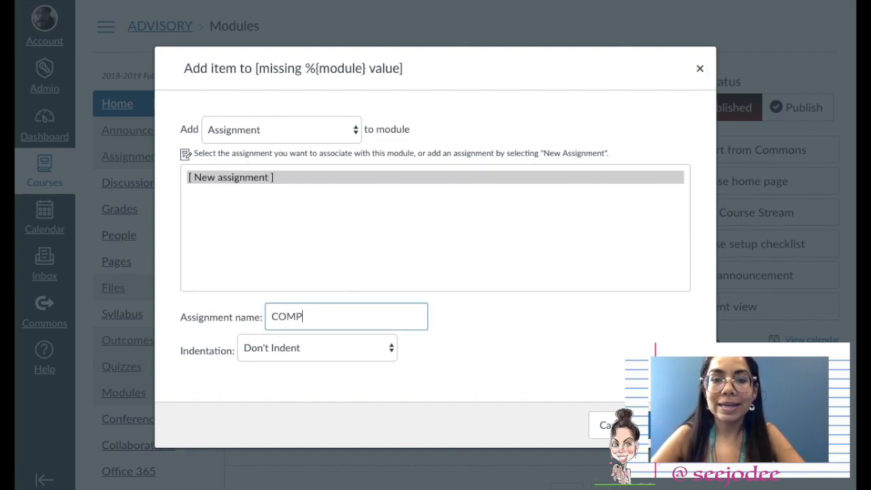
text(1: MBM)
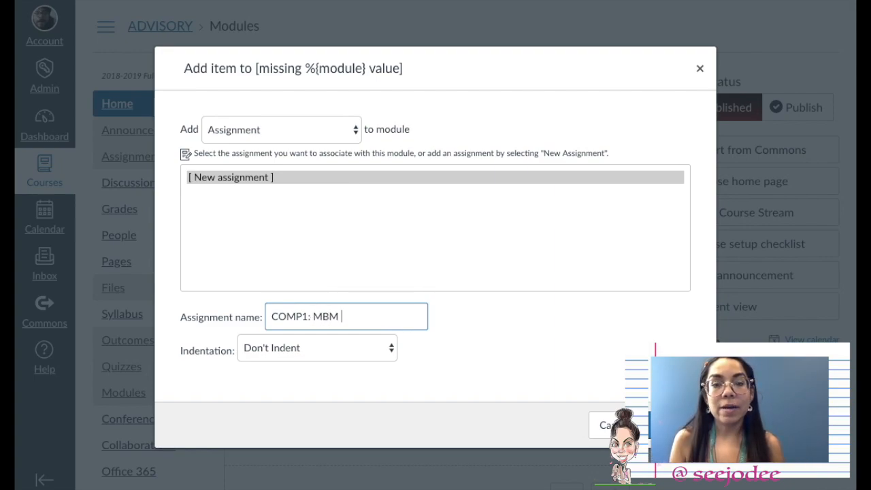
text(Reading )
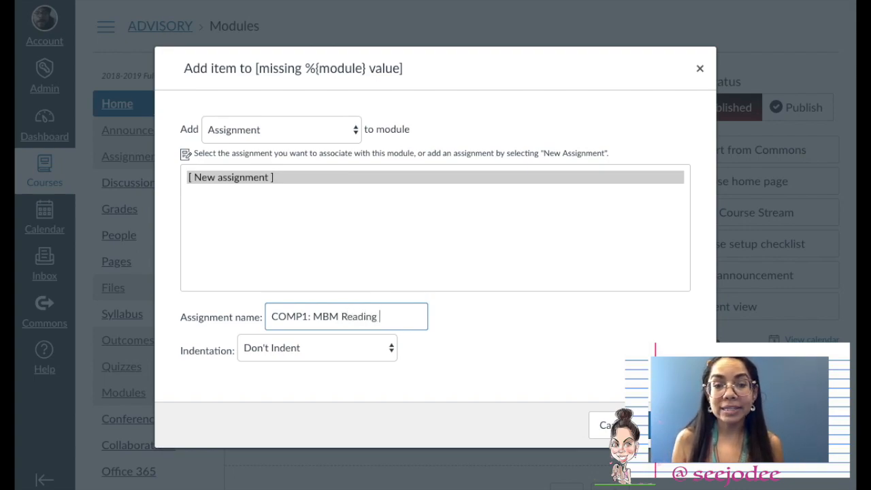
text(Comp a)
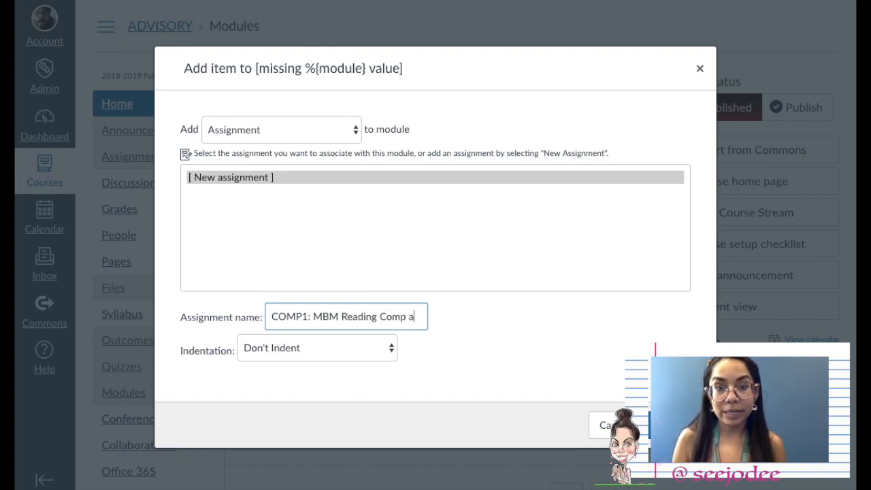
text(nd Analysis)
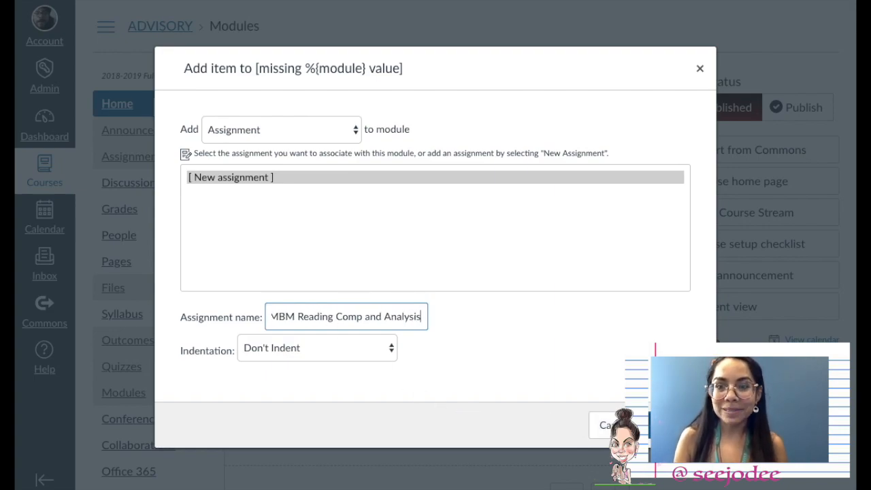
right_click(669, 425)
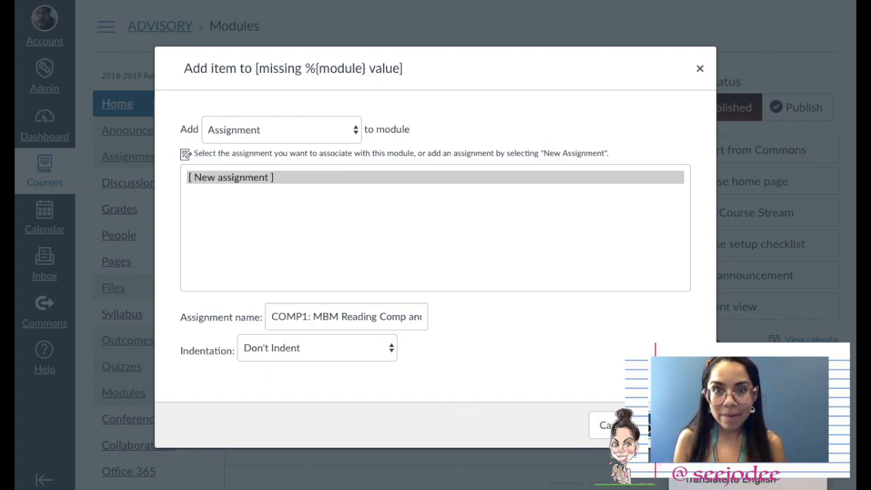
click(650, 426)
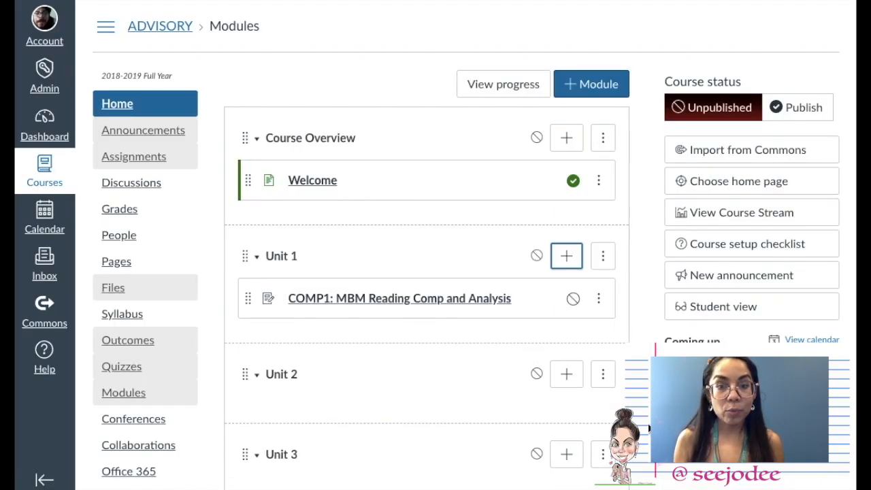
Open the COMP1: MBM Reading Comp and Analysis assignment for editing and set its points to 4
click(427, 301)
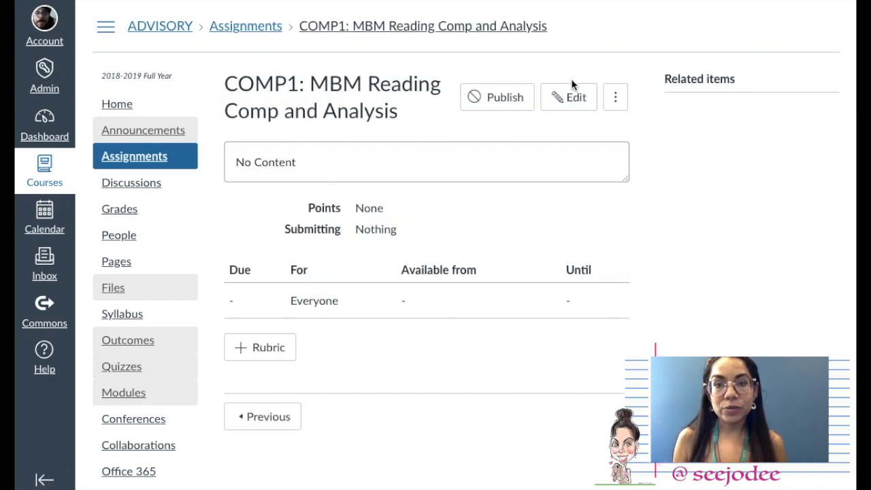
click(574, 97)
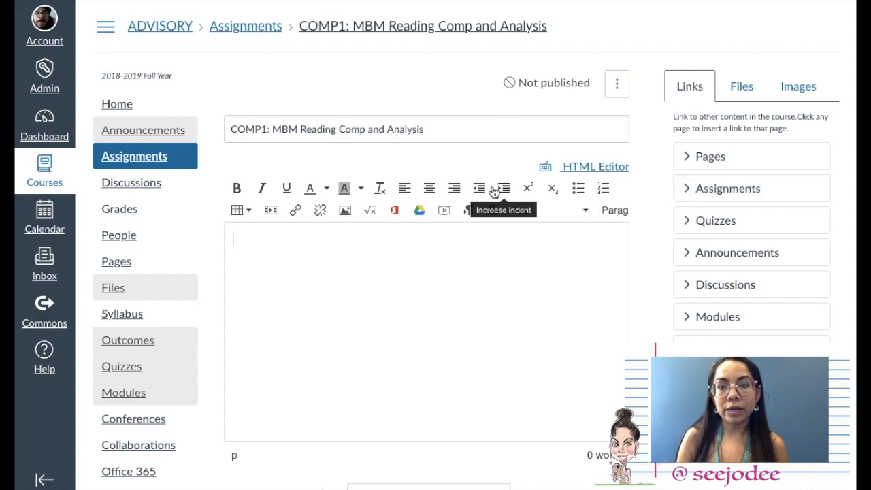
scroll(496, 194, down, 3)
click(376, 301)
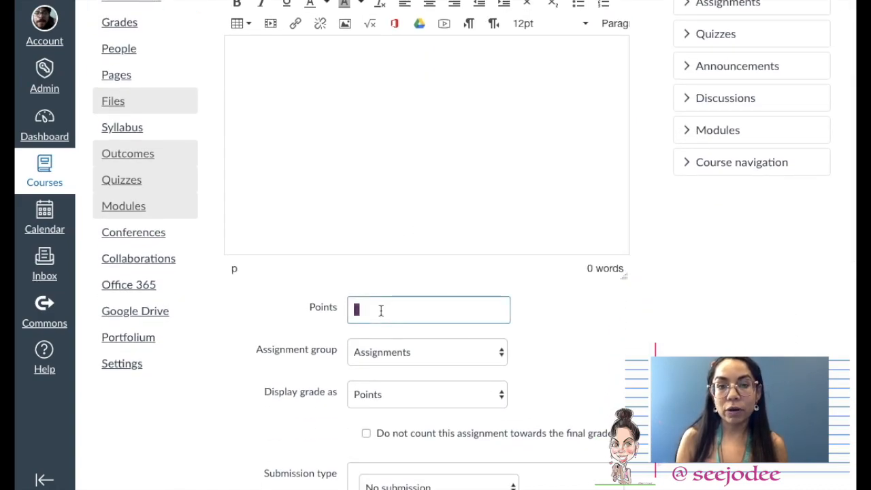
text(4)
Create a new assignment group named "Competencies" and use it for this assignment
click(370, 354)
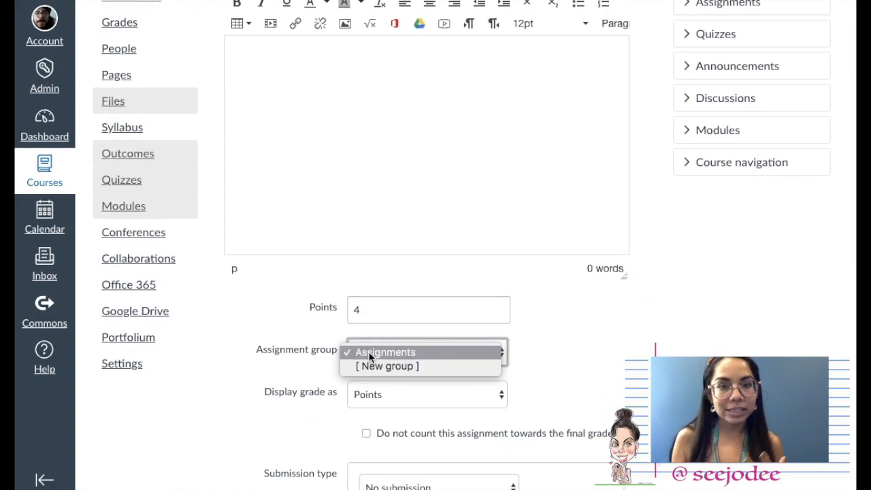
click(379, 366)
click(413, 243)
text(Competencies)
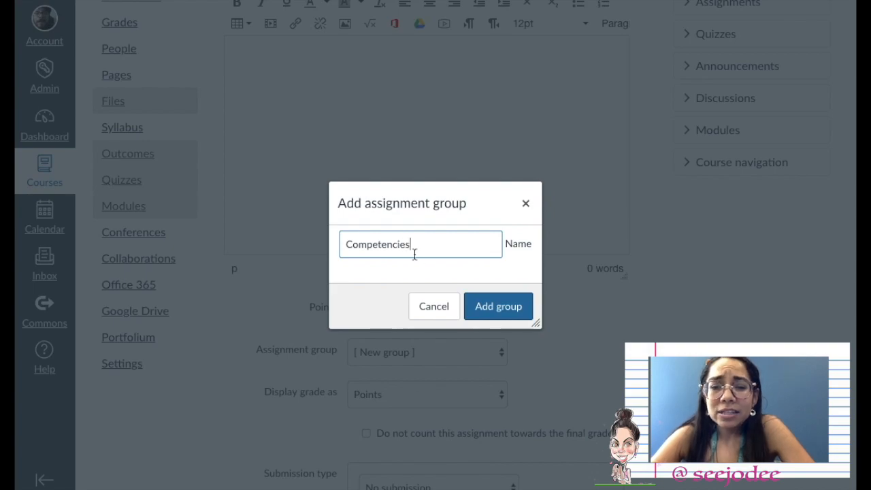
click(515, 316)
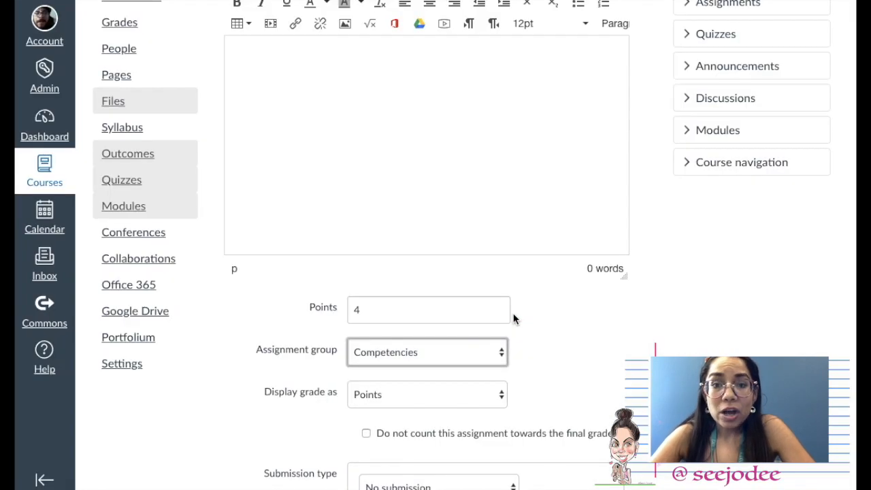
Display the assignment's grade as a GPA scale and check the grading scheme it uses
click(378, 394)
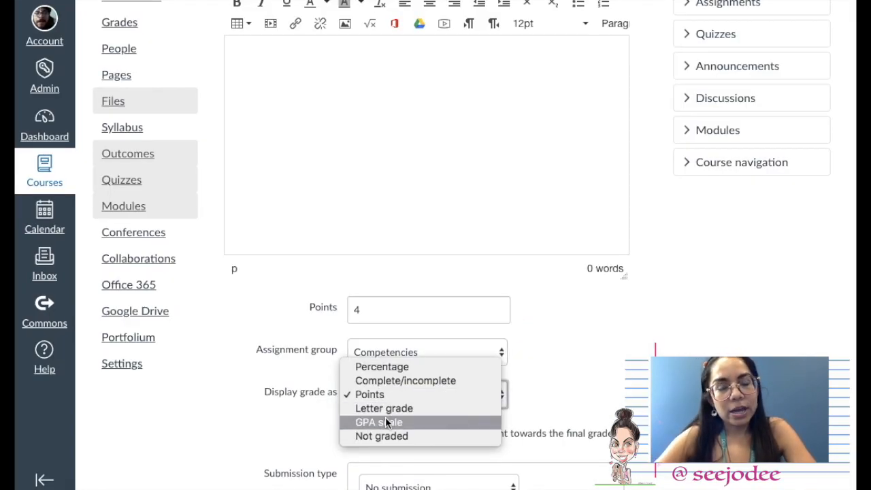
click(379, 422)
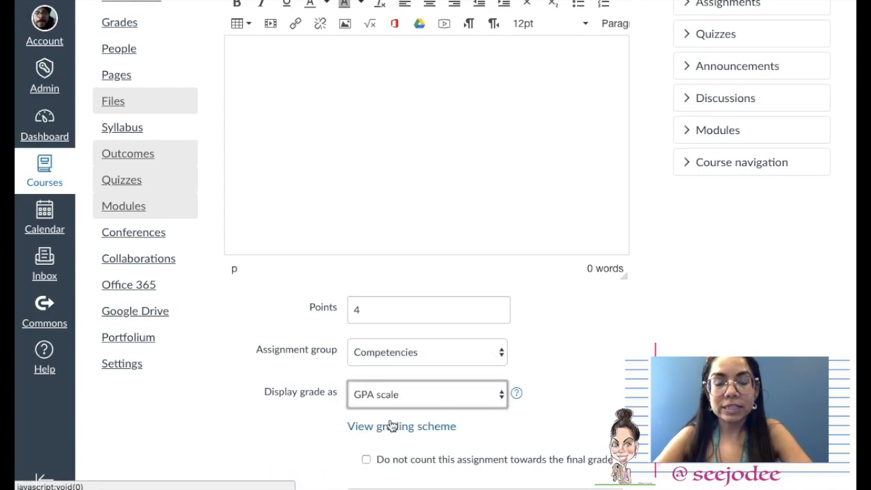
scroll(392, 423, down, 2)
click(417, 371)
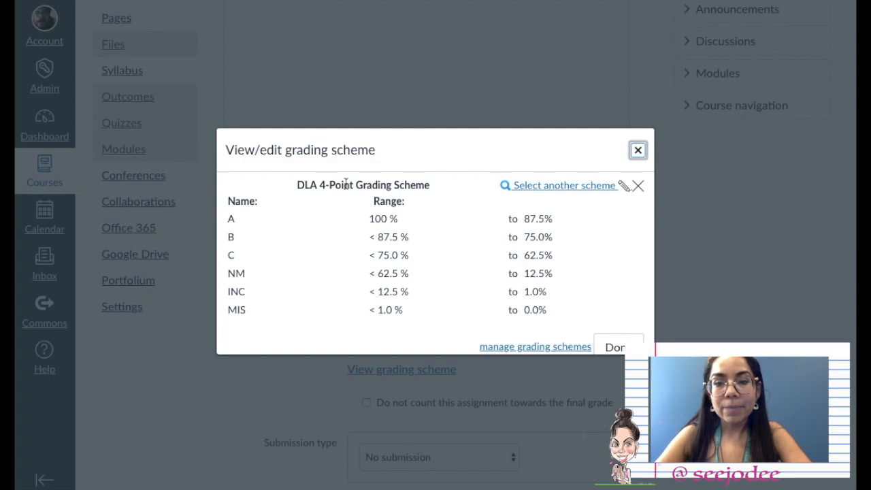
click(616, 347)
Set the submission type to Online and allow File Uploads as the entry option
scroll(551, 294, down, 3)
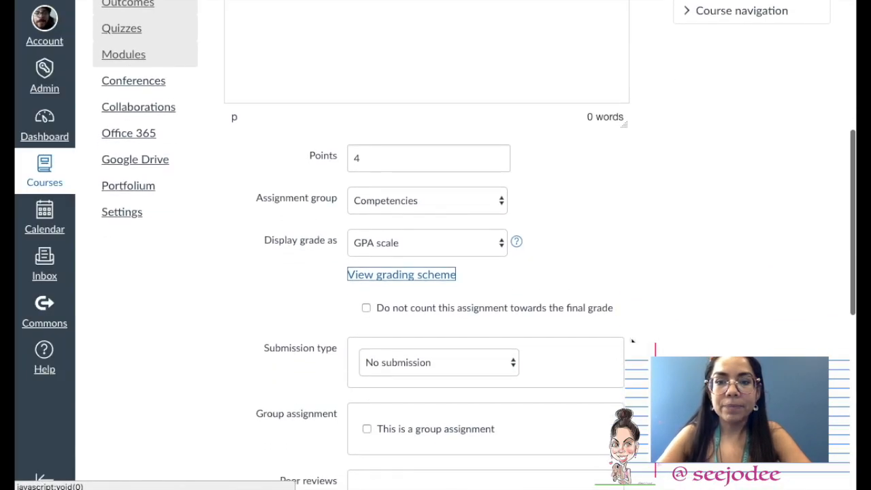
click(425, 353)
click(414, 373)
scroll(414, 374, down, 3)
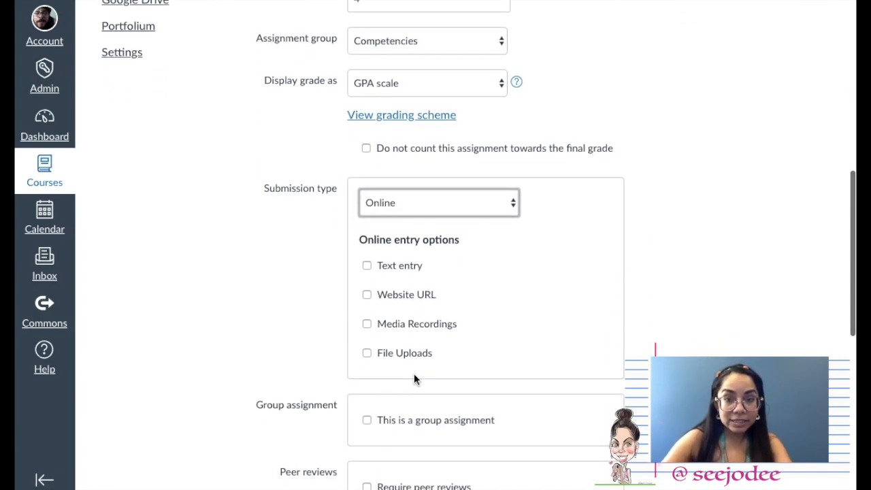
click(394, 353)
scroll(394, 354, down, 3)
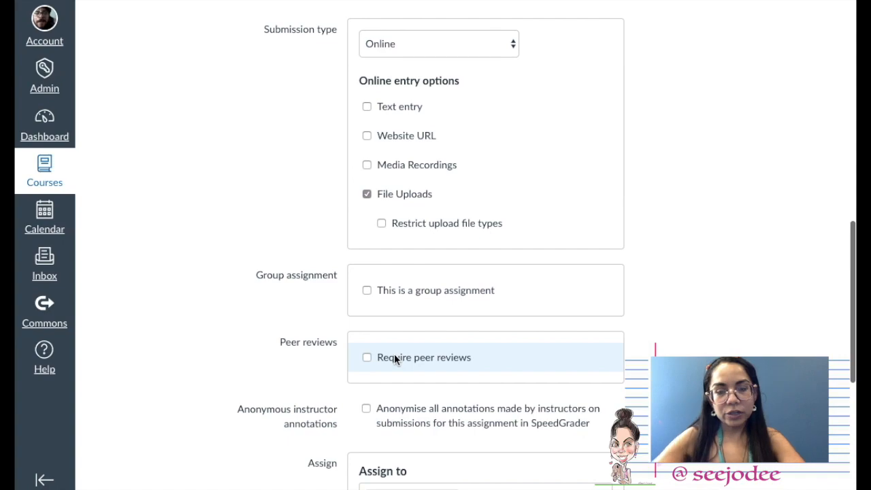
Set the assignment's due date for everyone to 13 September 2018
scroll(435, 367, down, 4)
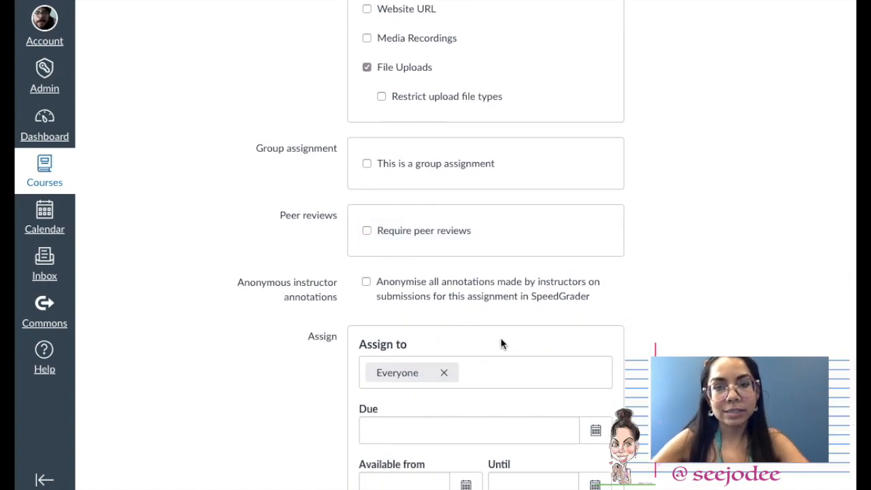
scroll(502, 345, down, 1)
scroll(501, 341, down, 5)
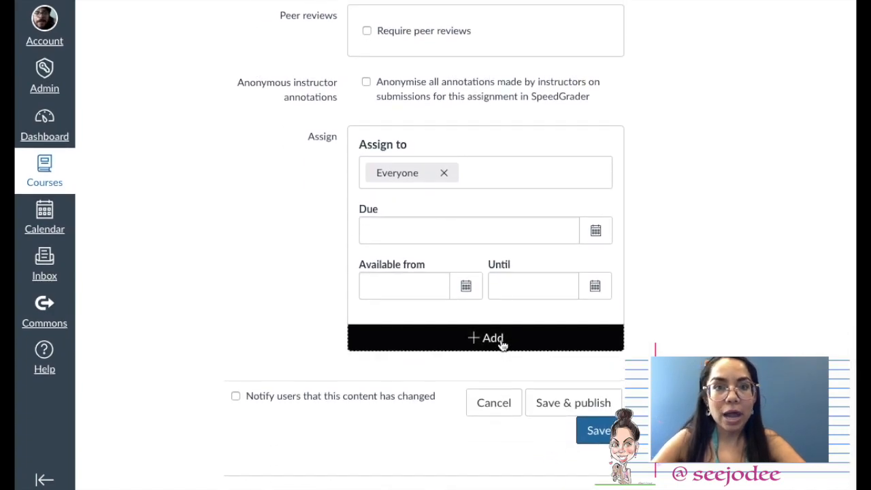
click(603, 231)
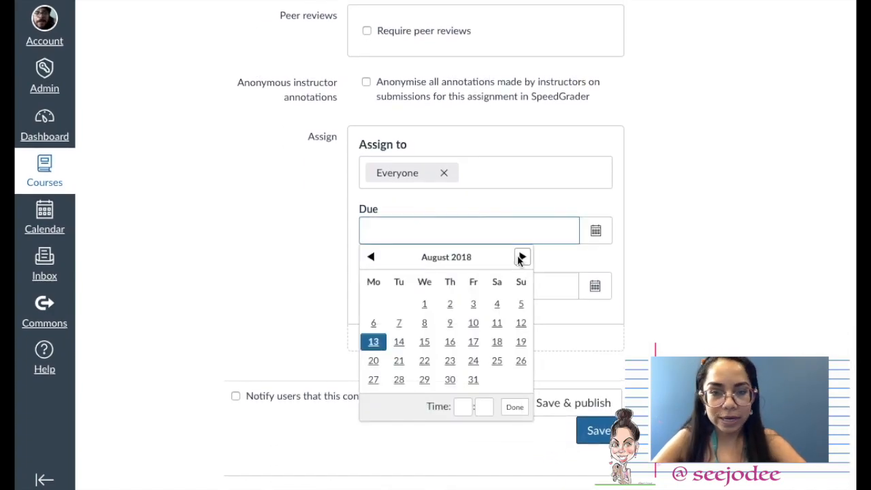
click(521, 257)
click(452, 345)
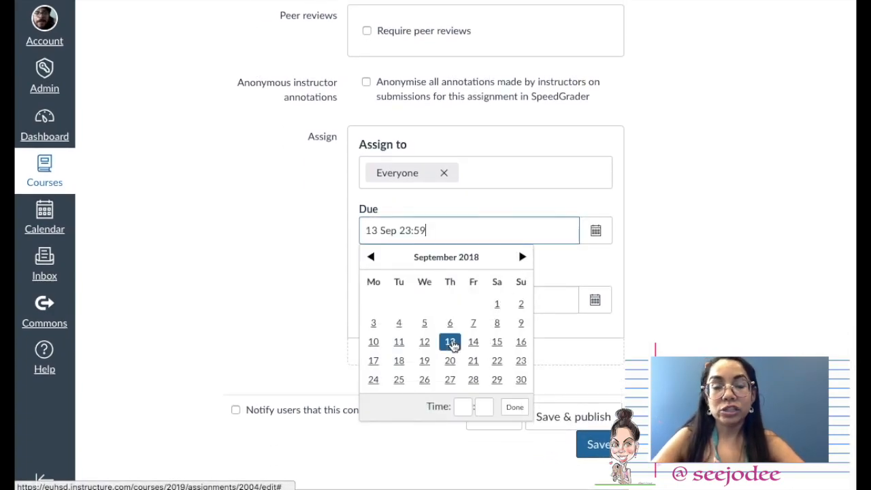
click(744, 303)
Set the assignment's Available from date to 13 September 2018
click(431, 303)
click(461, 310)
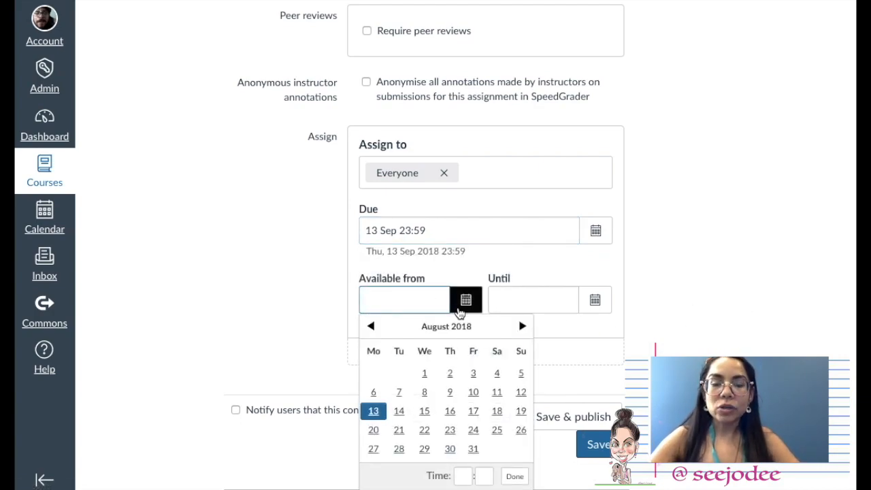
click(522, 327)
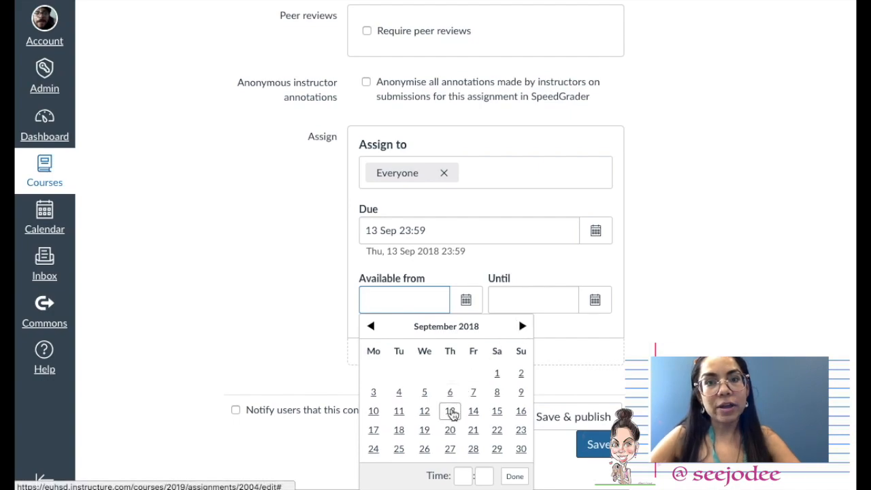
click(450, 411)
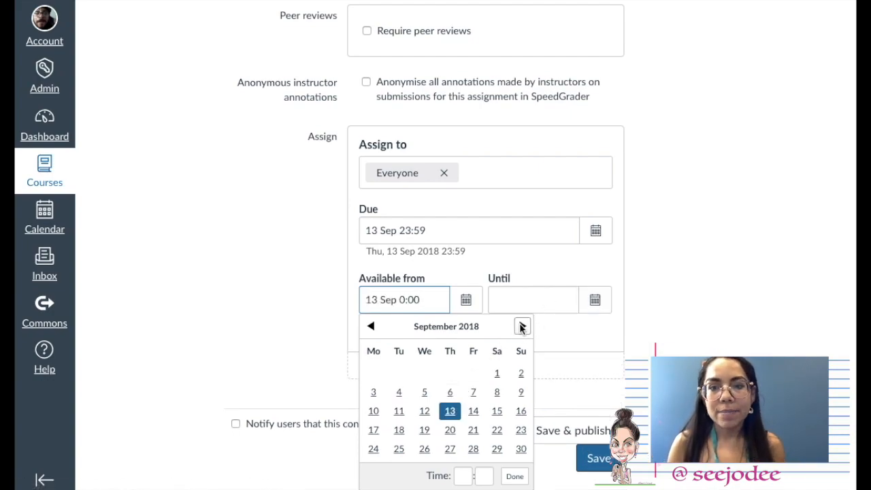
Pick 30 November 2018 as the Available from date and copy that date into the Until field
click(521, 326)
click(521, 327)
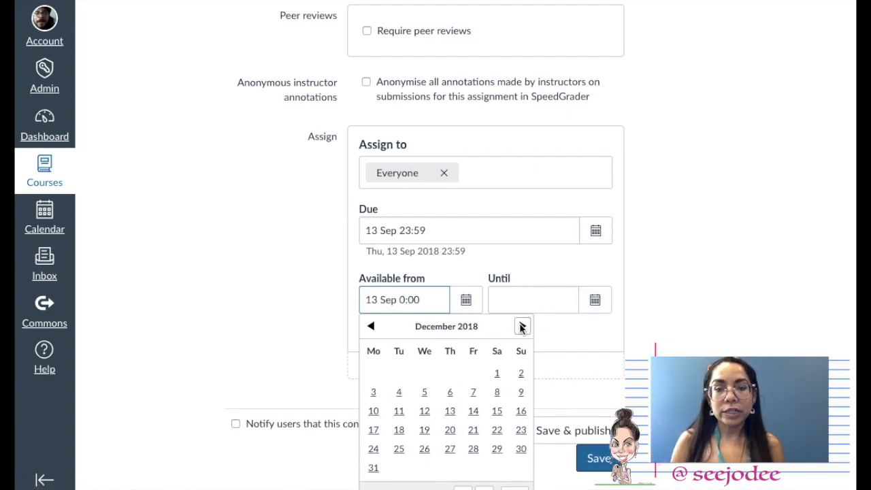
click(497, 373)
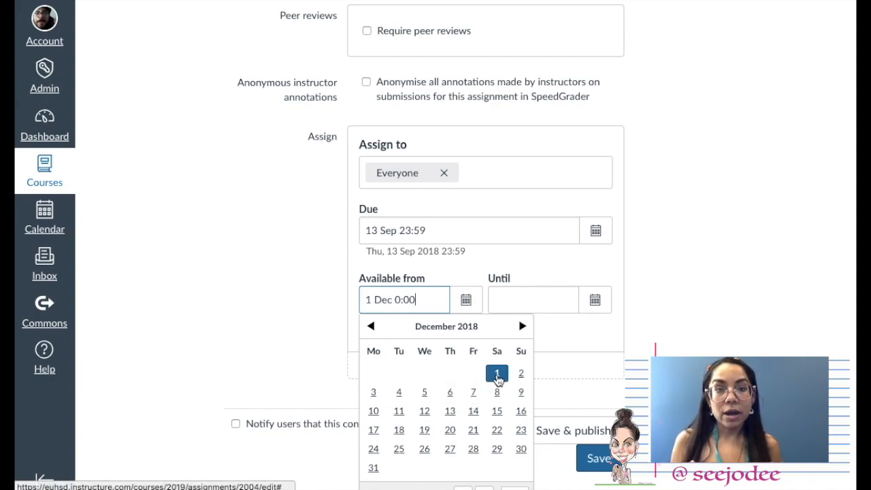
click(371, 326)
click(473, 449)
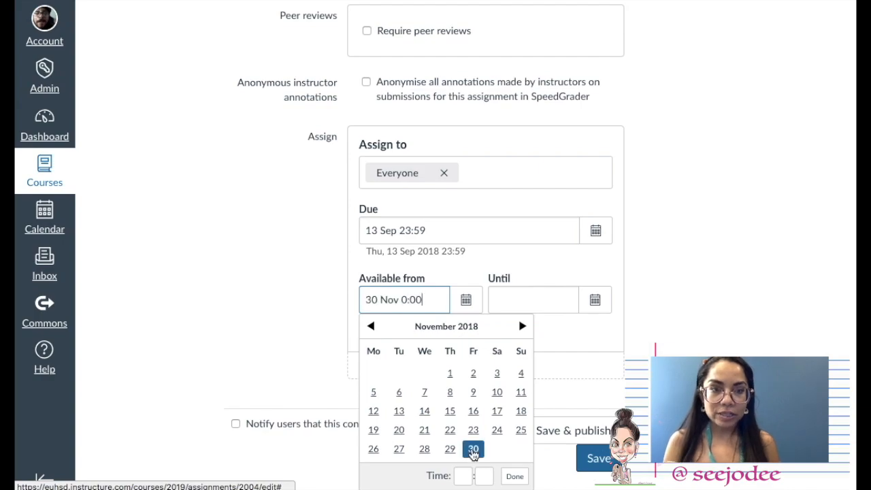
key(ctrl+a)
key(ctrl+c)
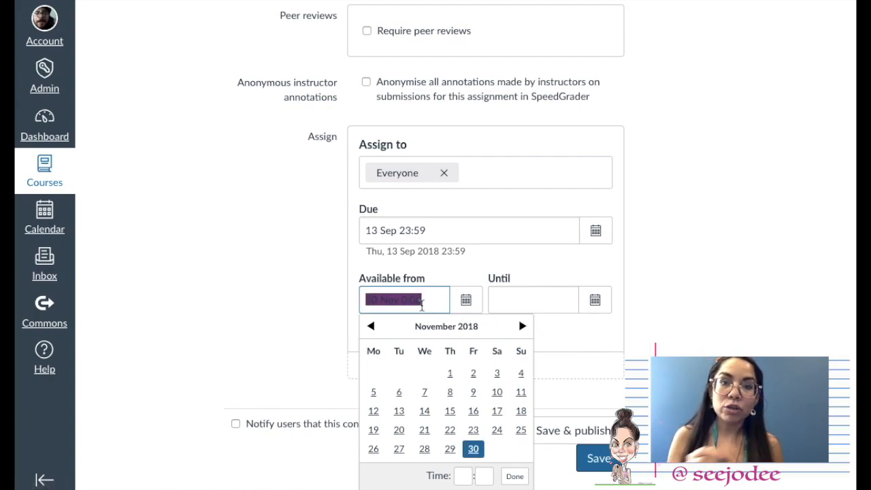
click(517, 296)
key(ctrl+v)
Change the Available from date back to 13 September 2018, then save and publish the assignment
click(409, 302)
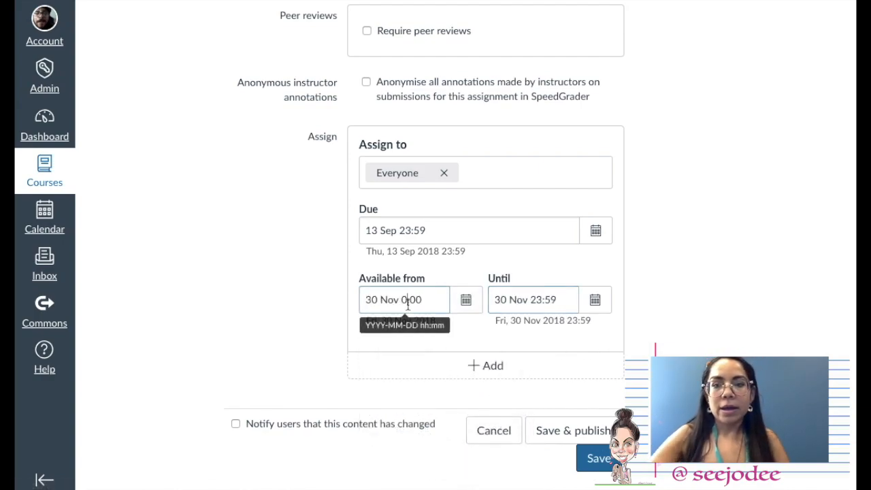
click(467, 300)
click(368, 328)
click(368, 328)
click(450, 411)
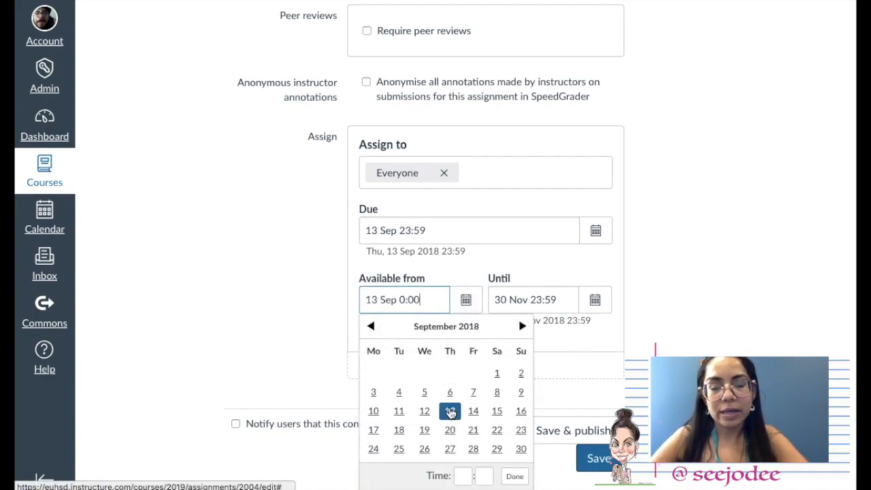
click(709, 338)
click(577, 429)
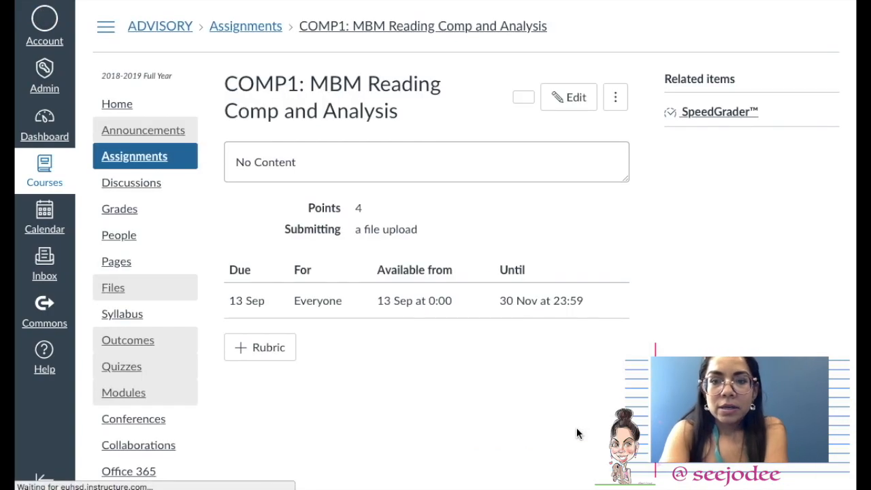
Go to the course's assignments list and rename the default "Assignments" group to "Formatives"
click(114, 158)
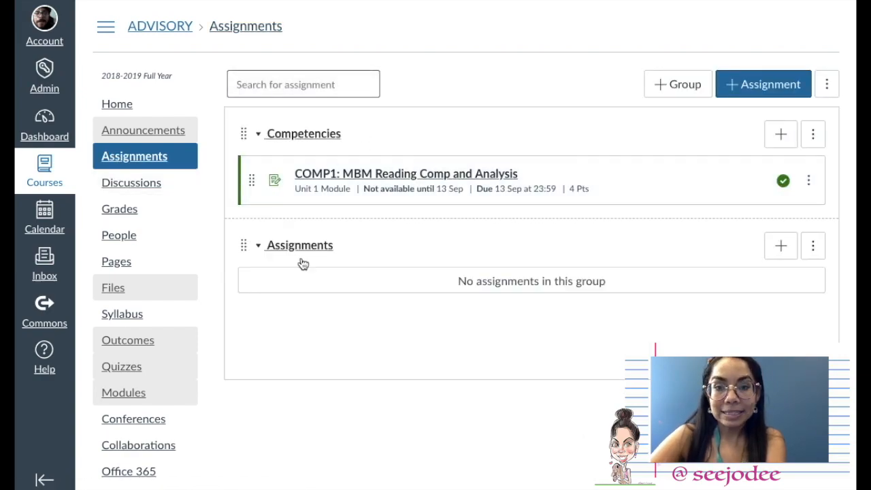
click(813, 249)
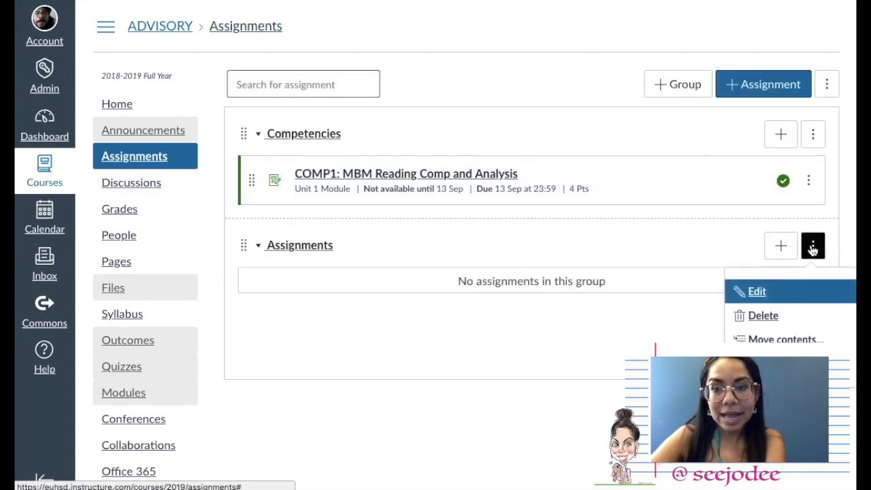
click(754, 291)
double_click(433, 225)
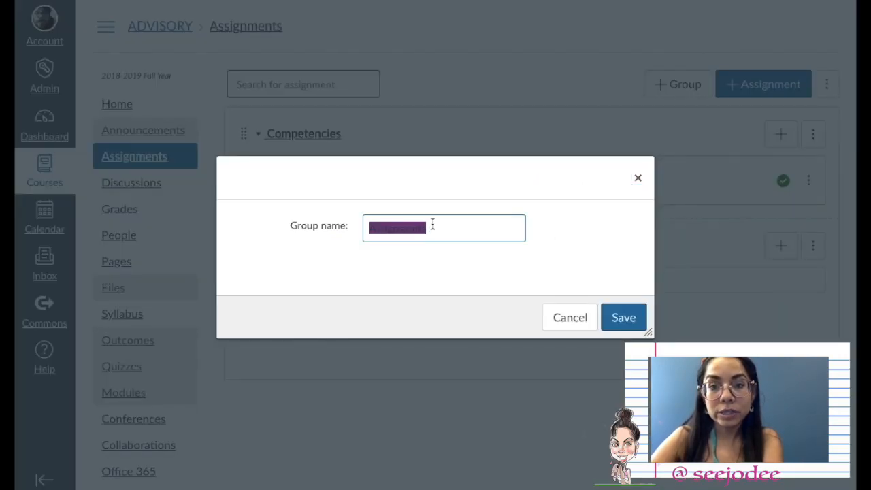
text(Formativ)
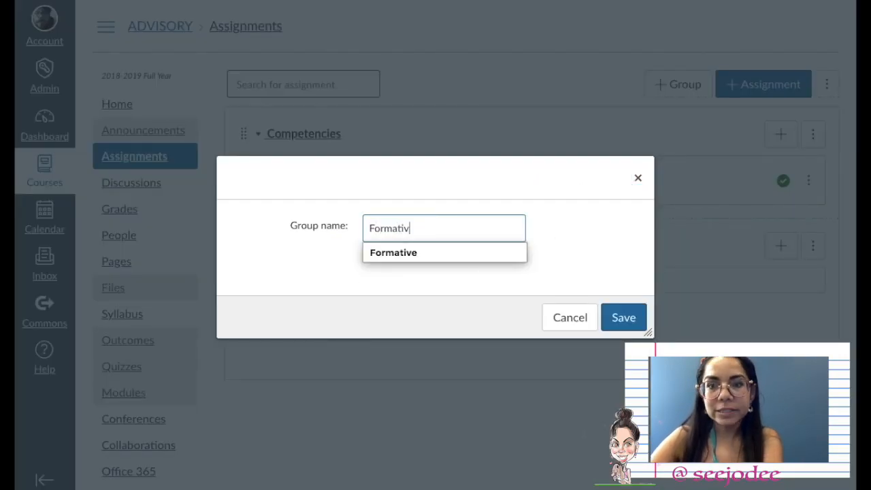
text(es)
click(616, 317)
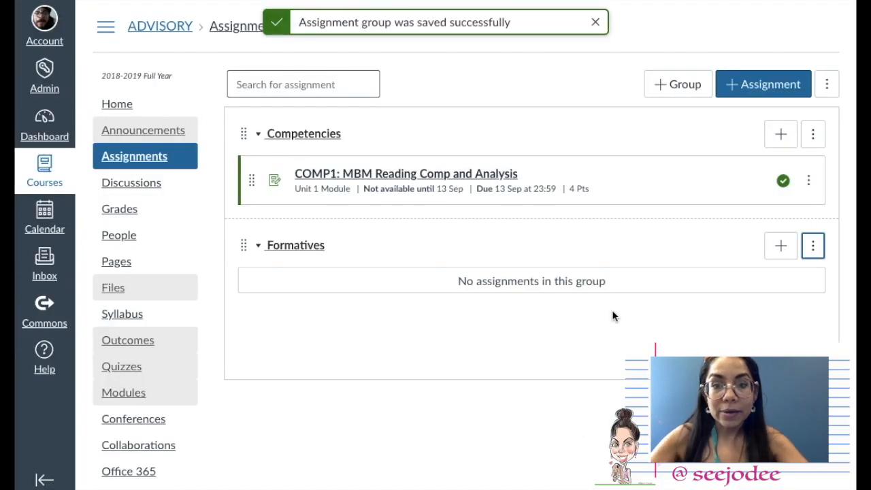
Move the Formatives group to the top of the assignment groups, above Competencies
click(814, 248)
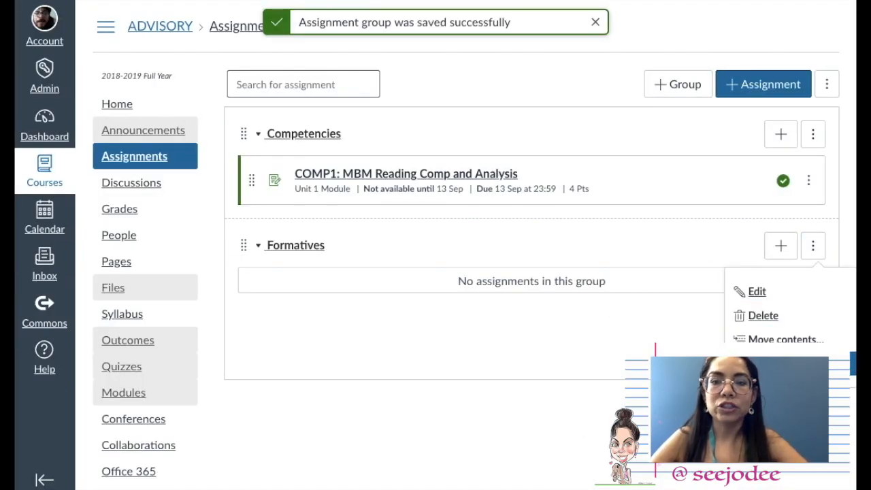
click(787, 364)
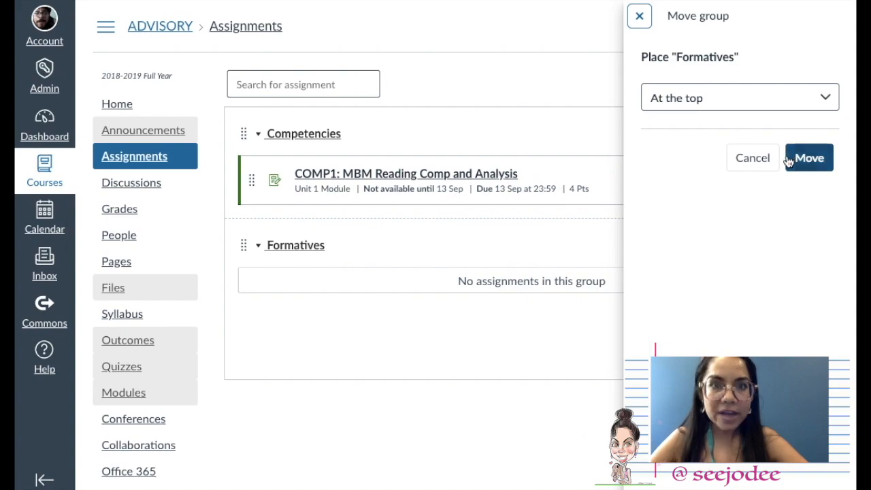
click(790, 159)
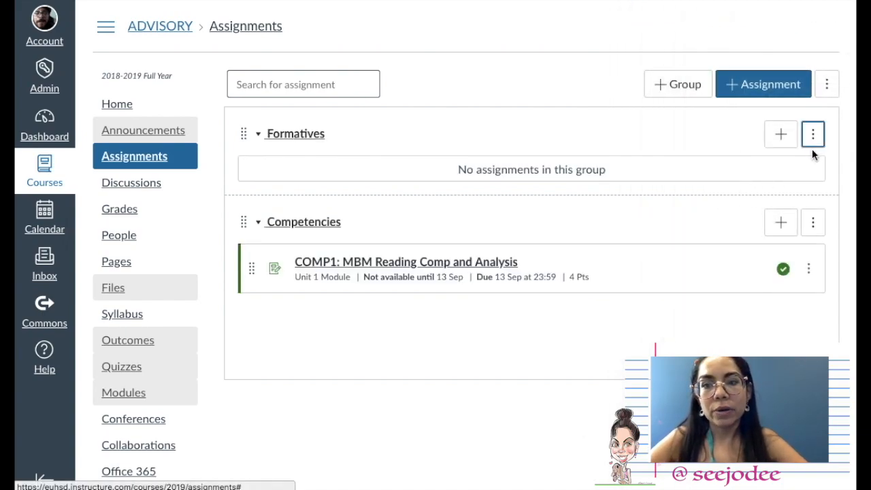
Add a new assignment group named "Finals"
click(677, 84)
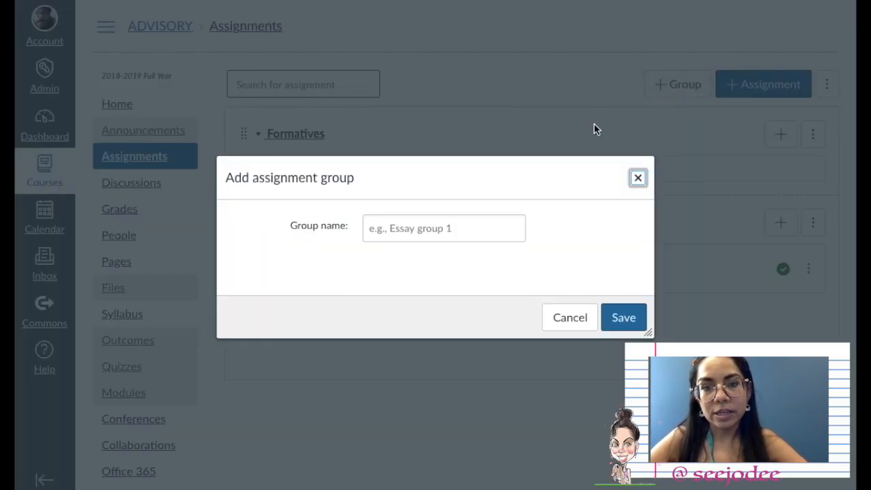
click(479, 217)
text(Finals)
click(633, 321)
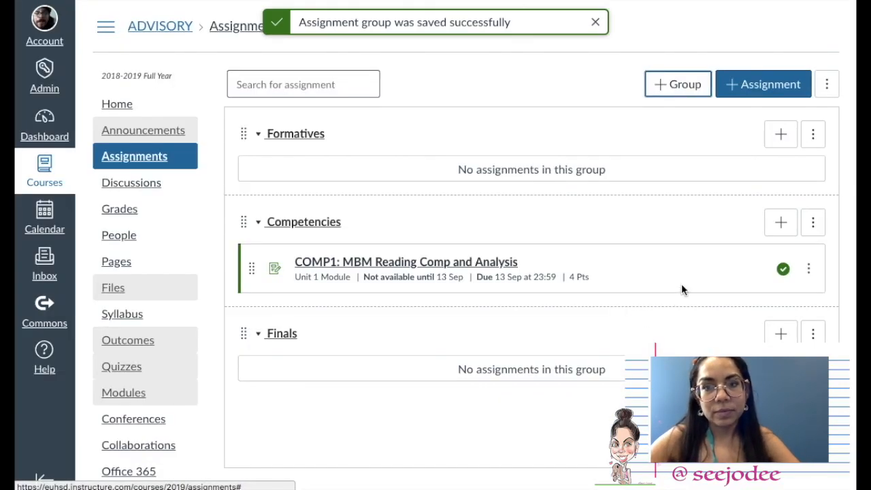
Weight the final grade based on assignment groups, giving Competencies 100%, and save the weights
click(827, 83)
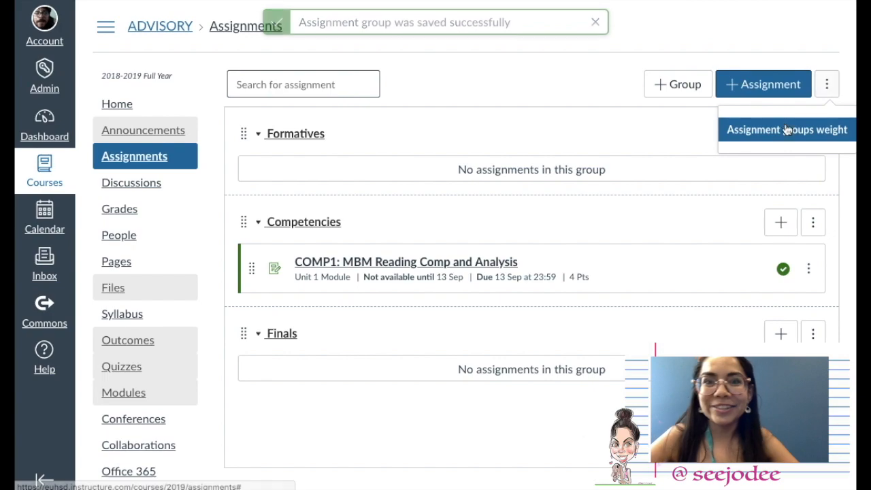
click(788, 129)
click(432, 131)
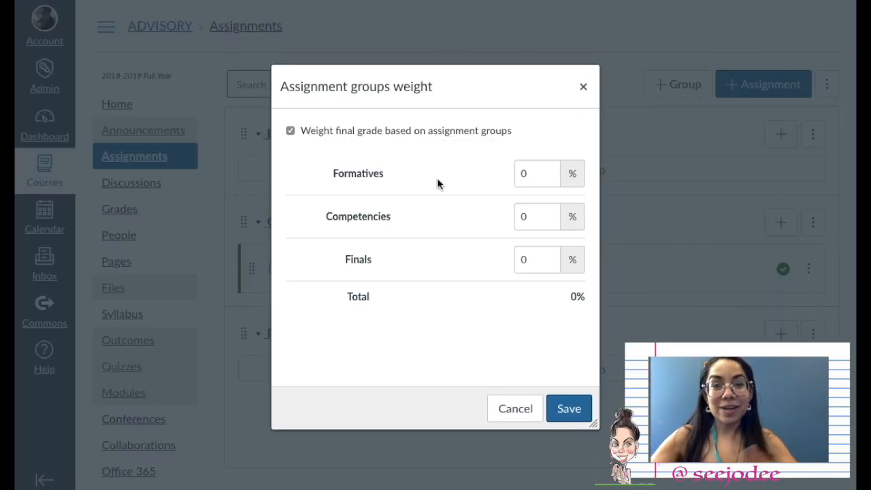
click(531, 216)
key(BackSpace)
text(100)
right_click(580, 421)
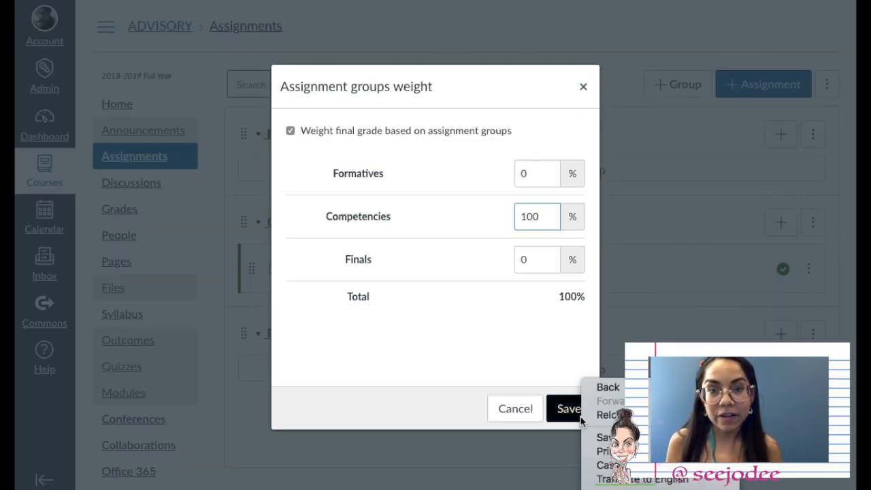
click(569, 409)
click(569, 409)
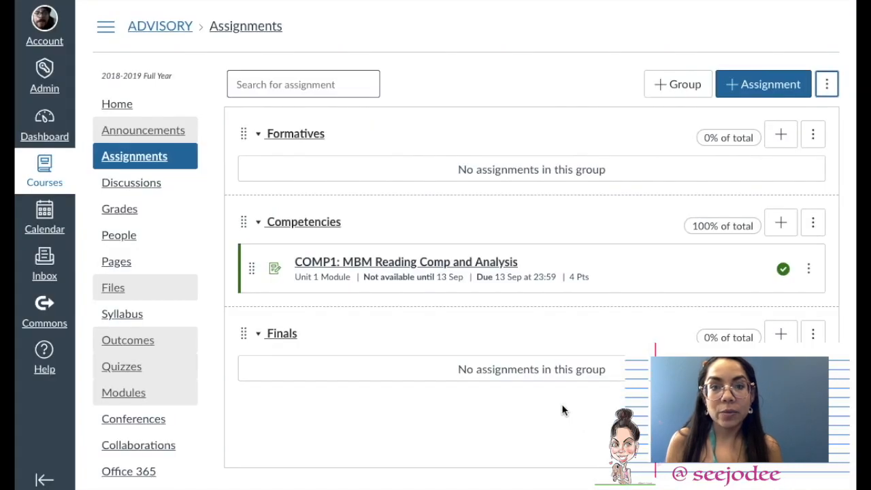
Start a new item of type Assignment in the Finals group and name it "Current Grade"
click(780, 333)
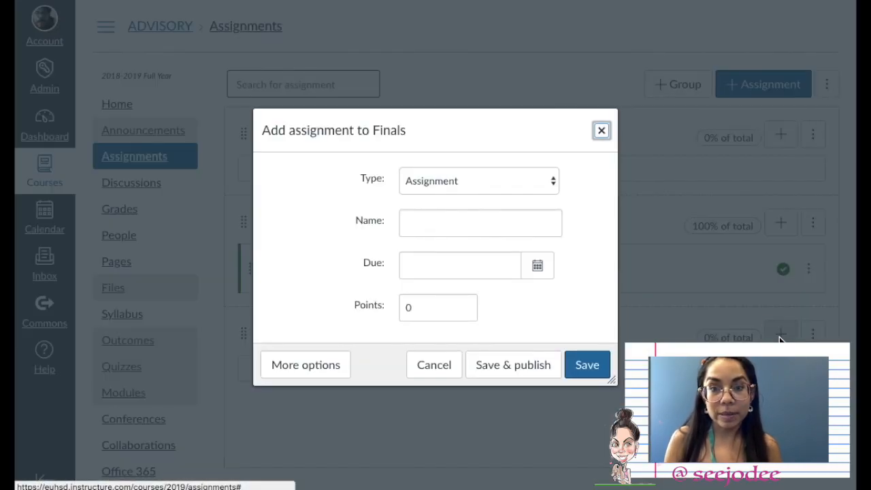
click(457, 185)
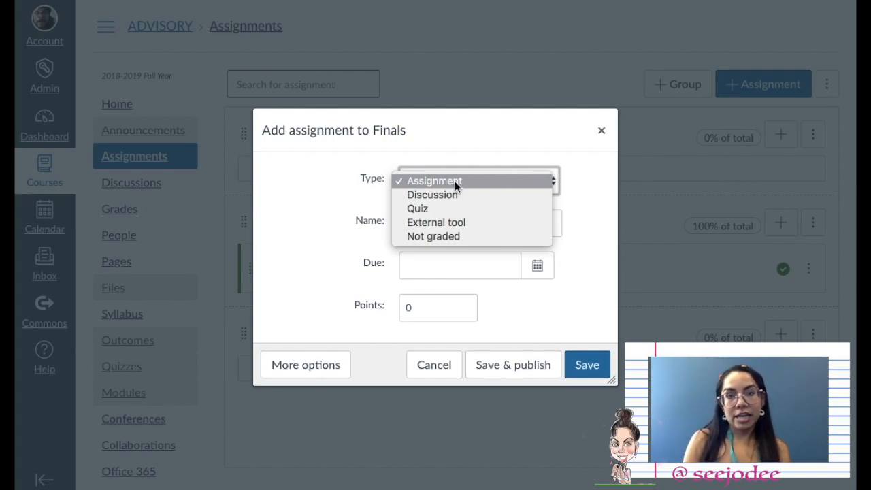
click(455, 181)
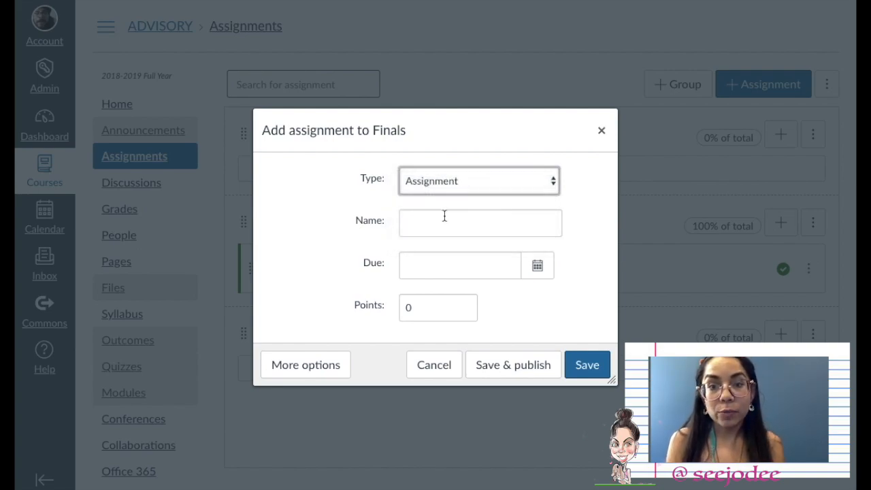
click(444, 216)
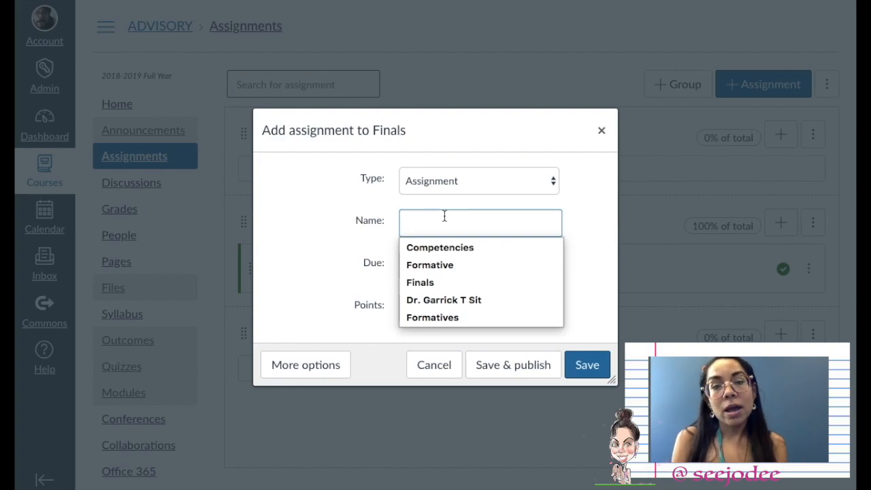
text(C)
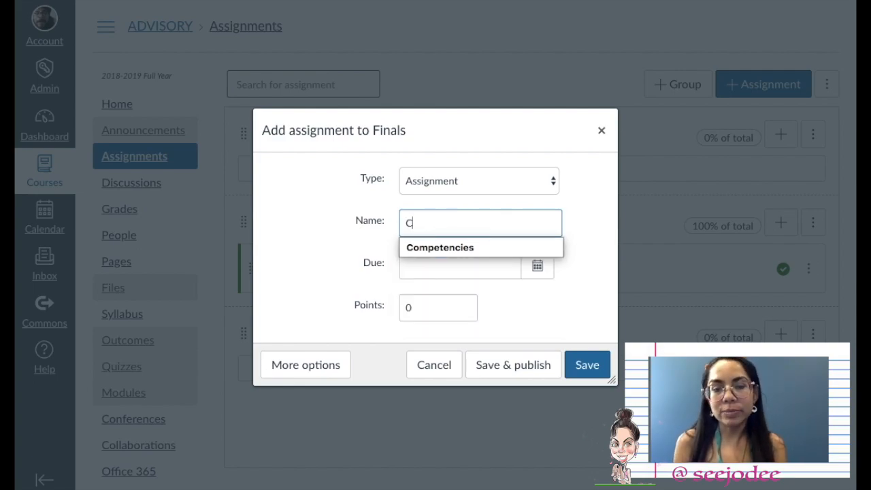
text(l)
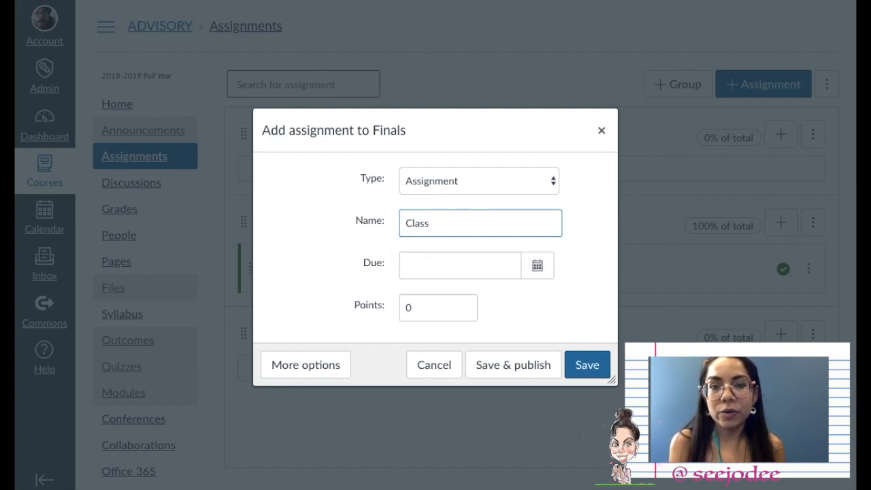
text(ass)
key(BackSpace)
key(BackSpace)
key(BackSpace)
key(BackSpace)
key(BackSpace)
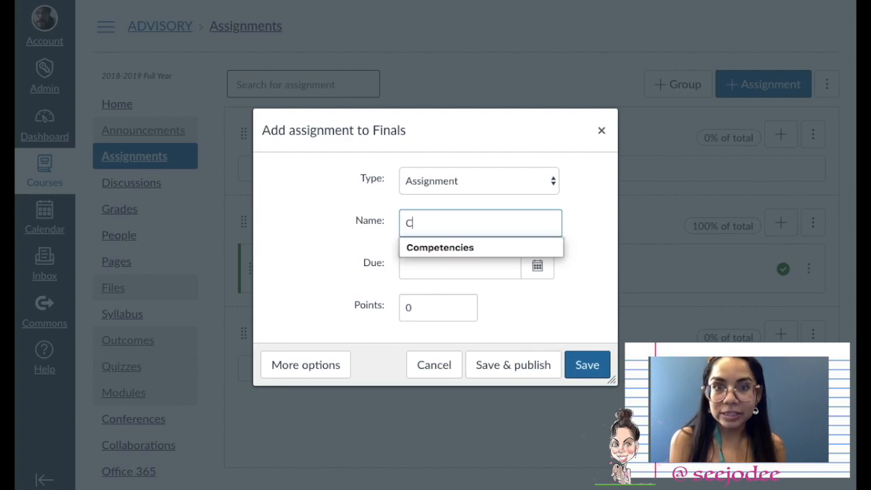
text(urrent Grade)
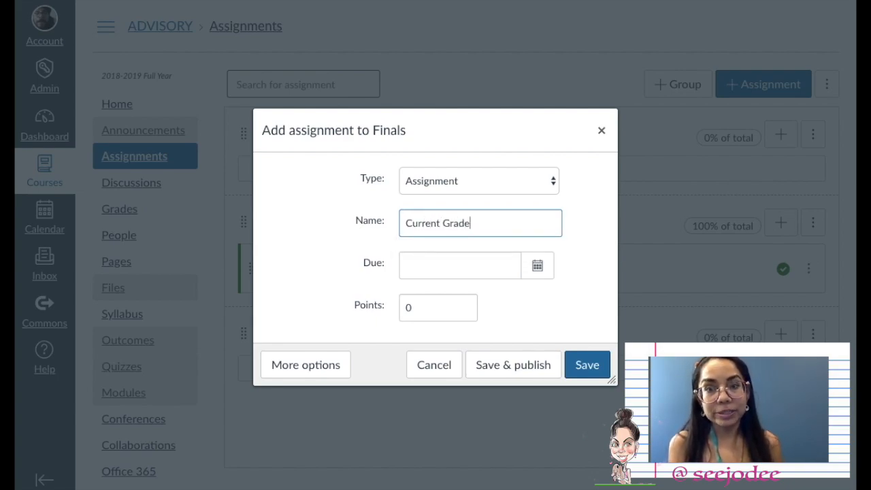
Set the new assignment's due date to 21 Dec 2018 and its points to 4
click(536, 269)
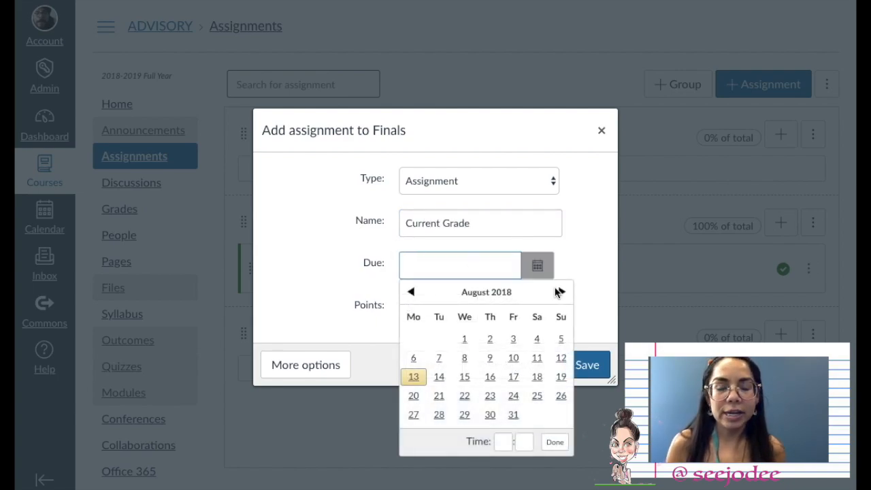
double_click(559, 291)
click(560, 291)
click(560, 291)
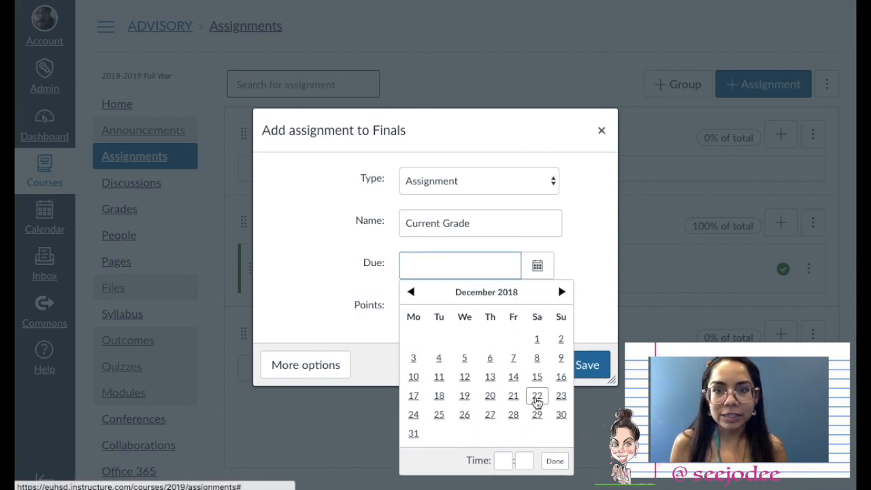
click(513, 397)
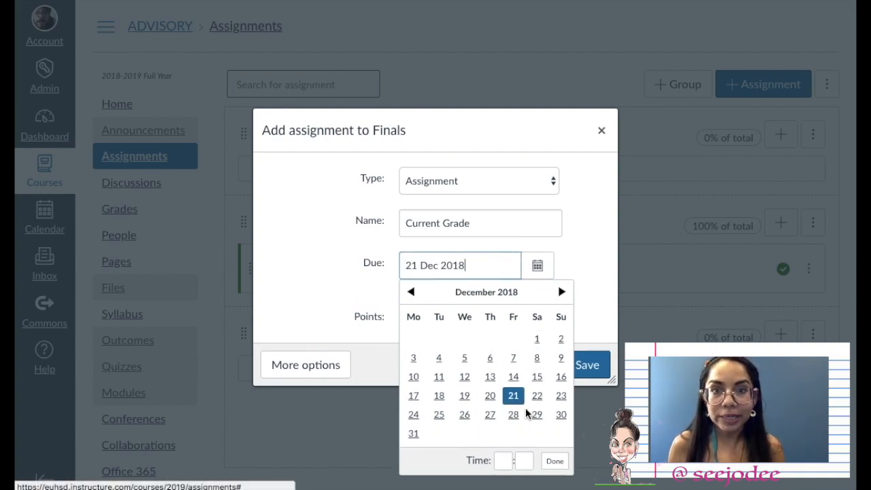
click(555, 462)
click(450, 316)
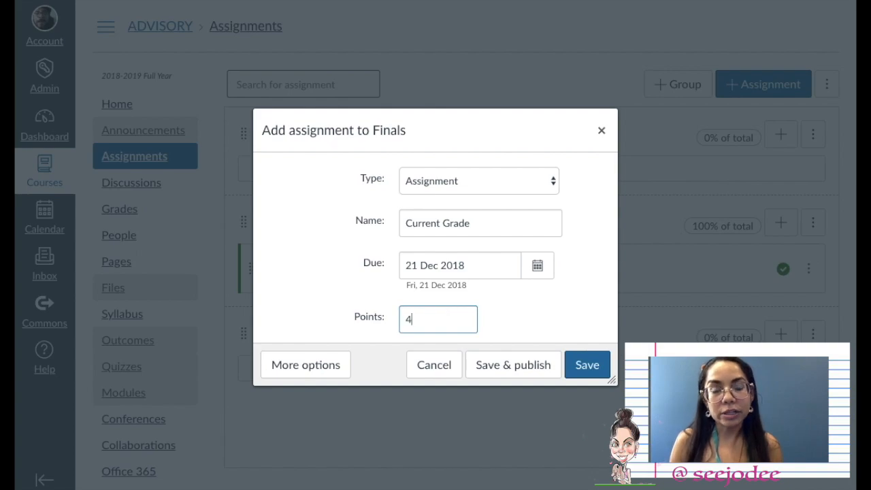
In the full options for Current Grade, exclude it from the final grade while keeping the GPA scale, and save and publish it
click(322, 371)
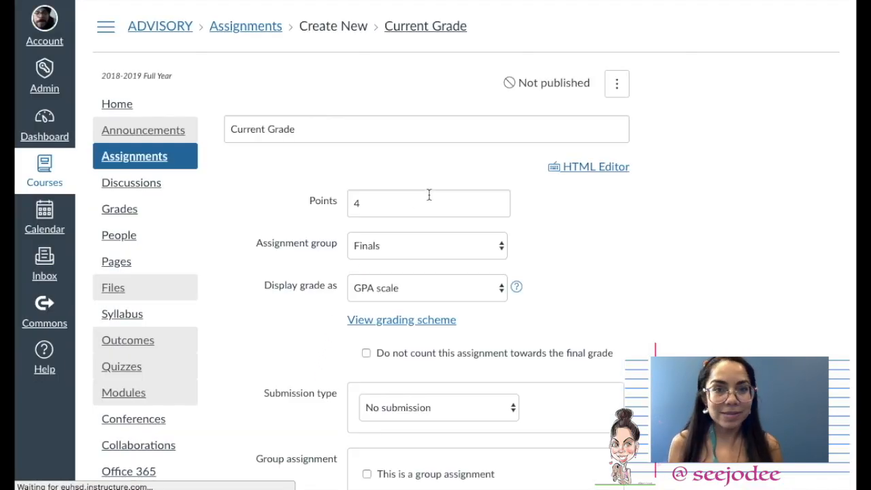
scroll(429, 195, down, 3)
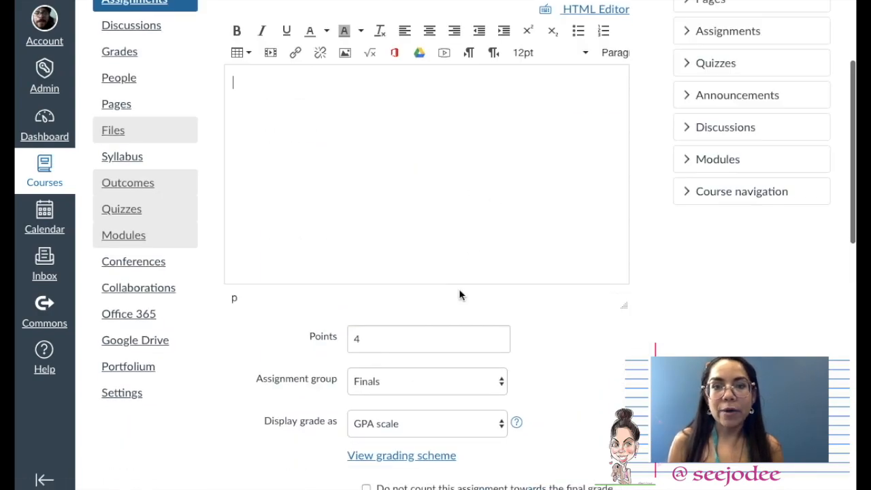
scroll(458, 293, down, 3)
click(424, 311)
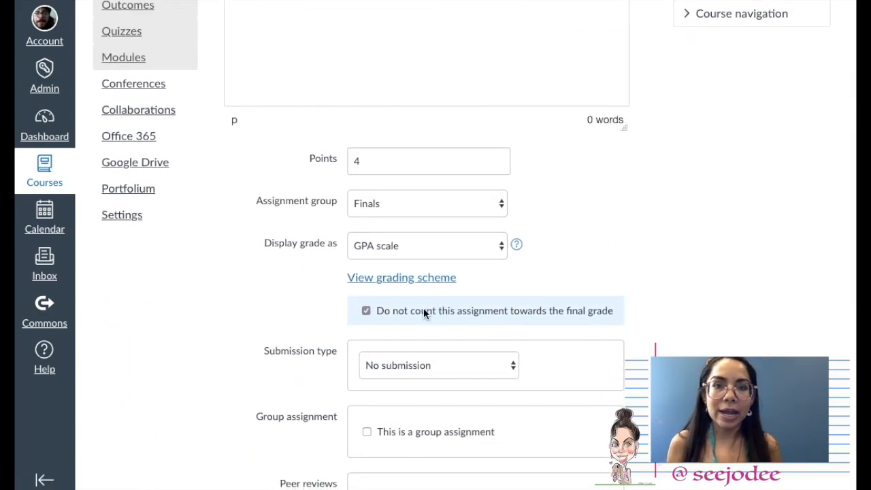
click(478, 245)
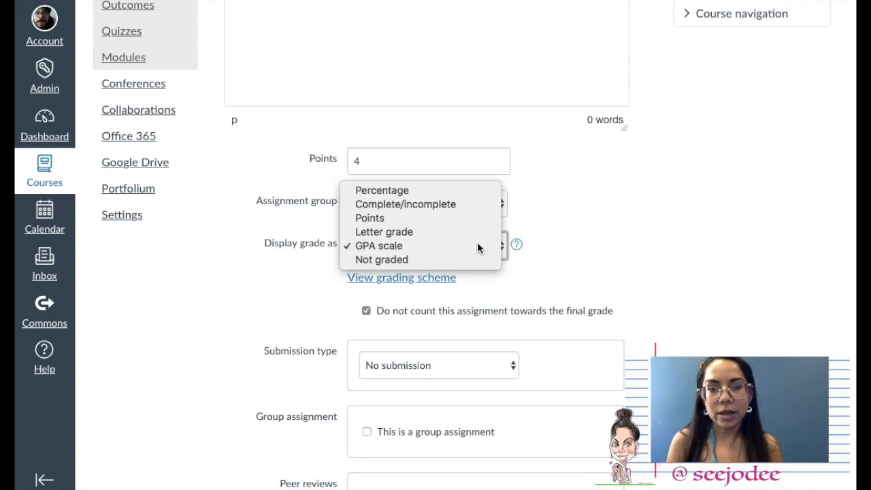
click(478, 246)
scroll(484, 348, down, 3)
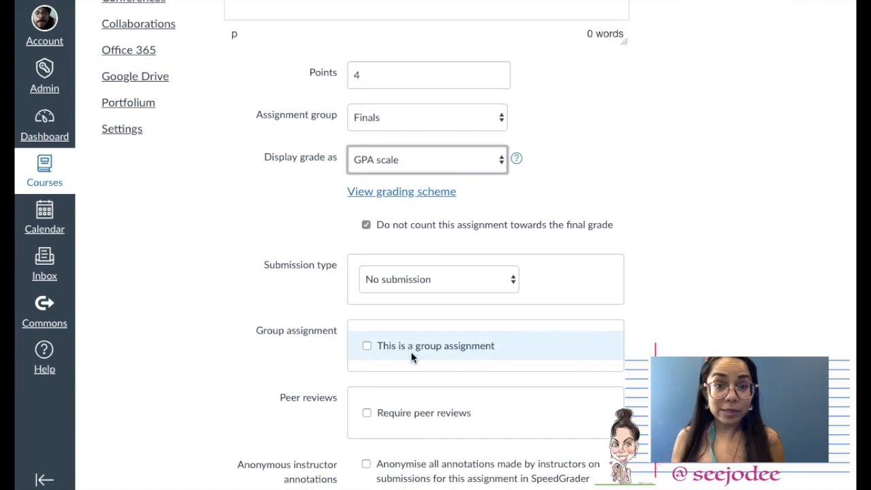
scroll(412, 357, down, 8)
click(602, 465)
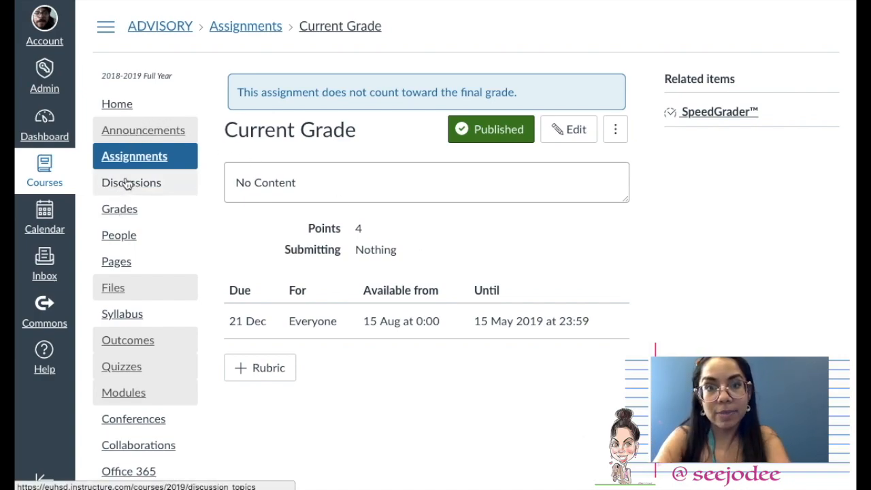
Go to the course gradebook and grade the first student's COMP1 assignment as incomplete with INC
click(125, 214)
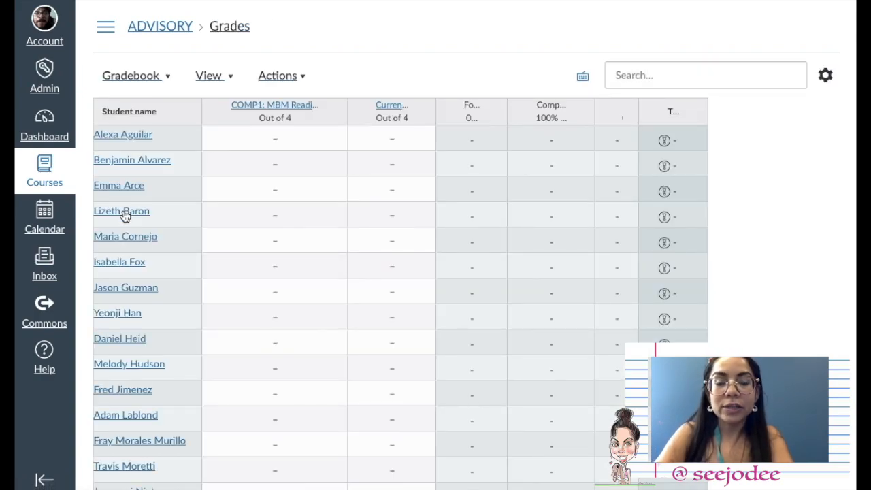
click(276, 140)
text(in)
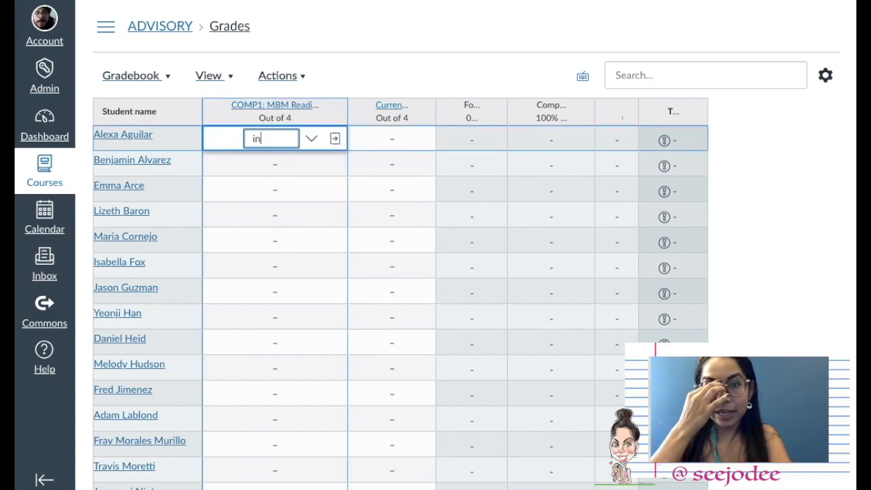
text(c)
key(Tab)
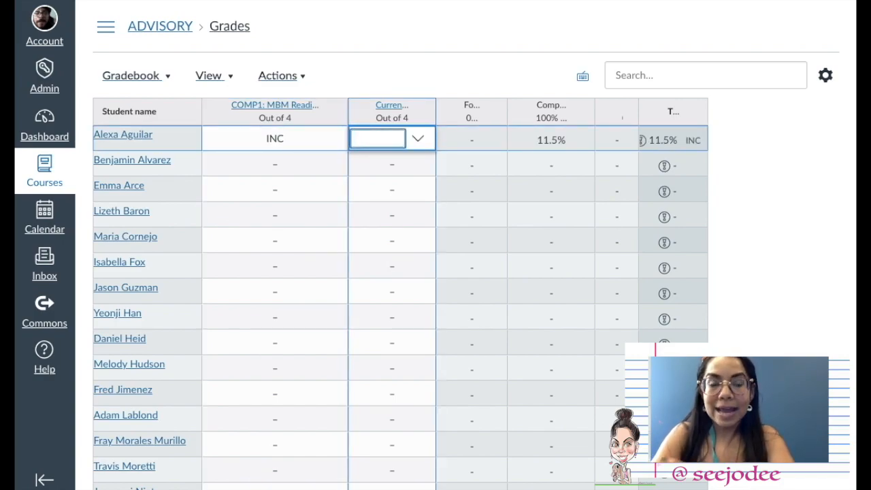
Mark the first student's Current Grade assignment as missing with MIS
key(shift+Tab)
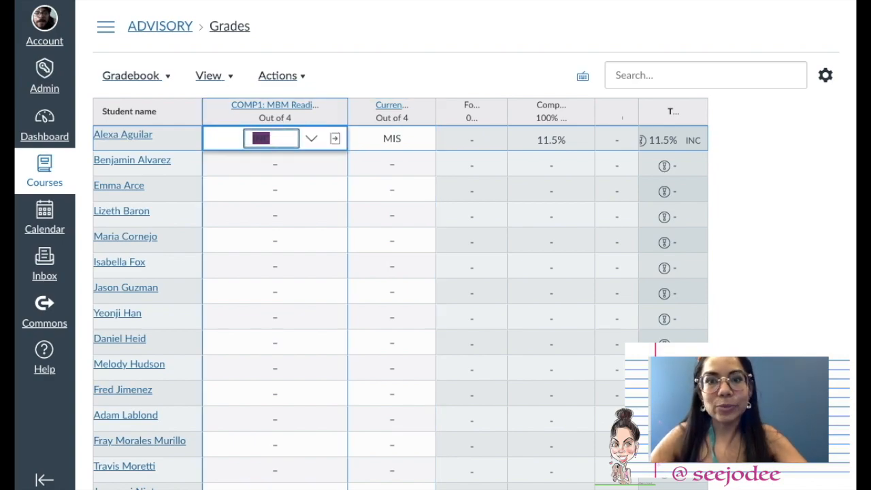
key(Tab)
key(Tab)
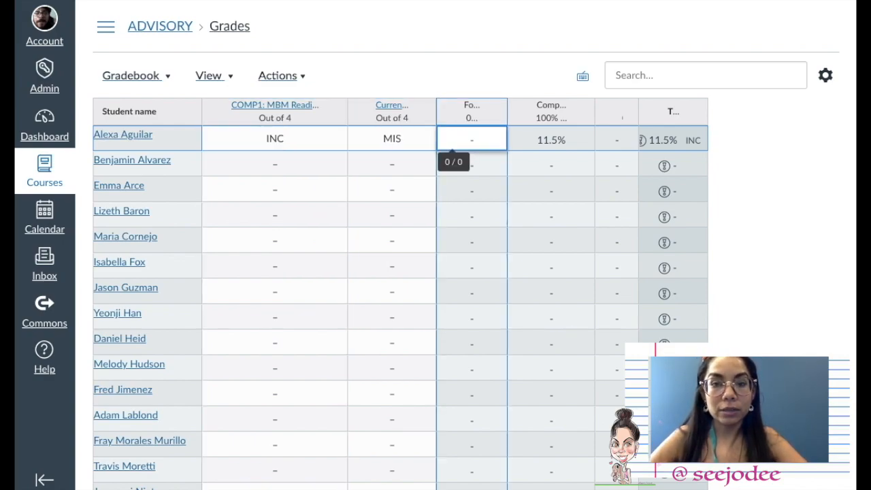
key(m)
key(Right)
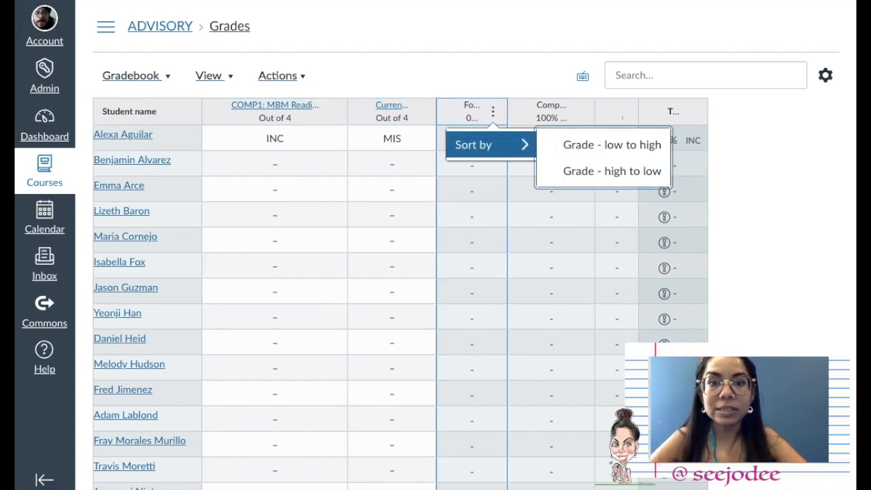
key(Escape)
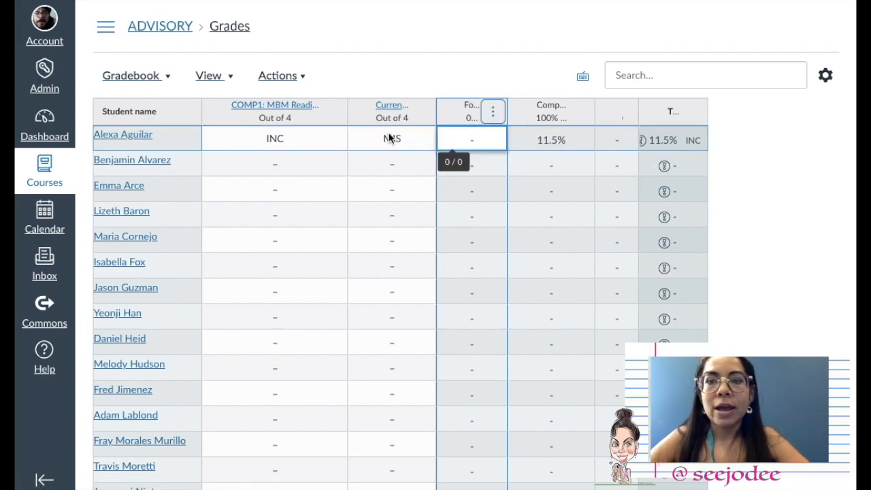
Give the first student a score of 4 for Current Grade and 3.2 for COMP1
click(388, 136)
text(4)
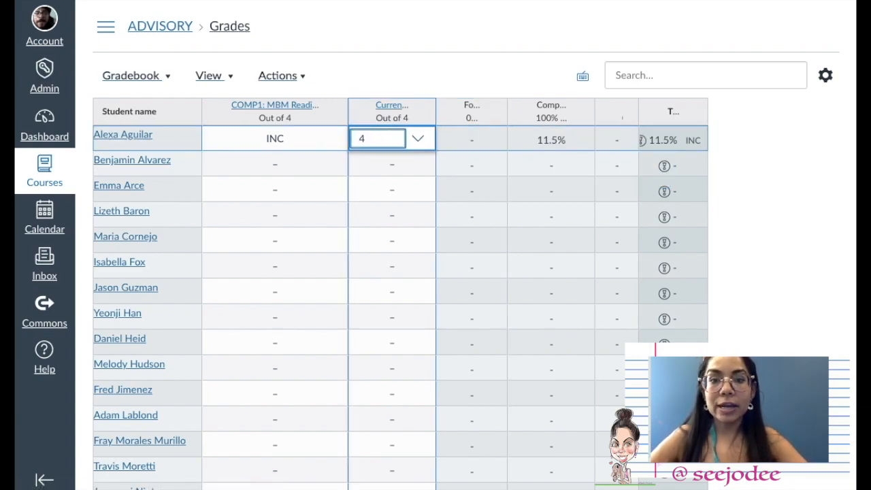
key(shift+Tab)
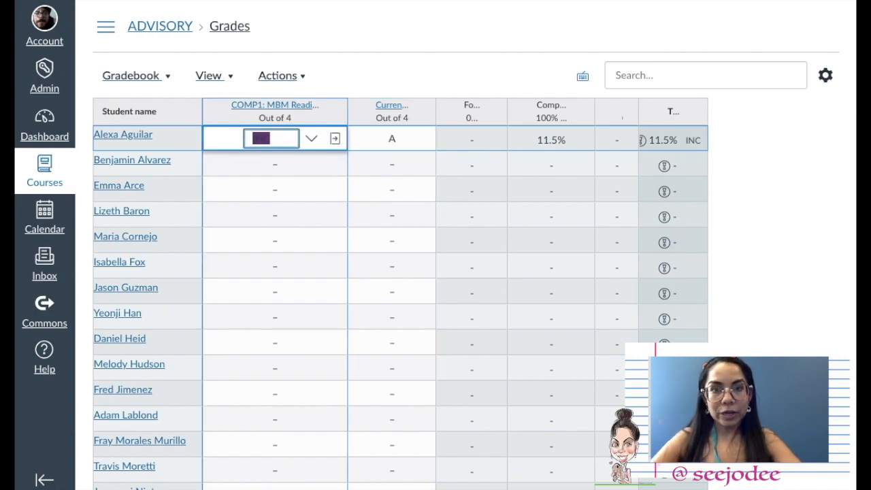
text(3)
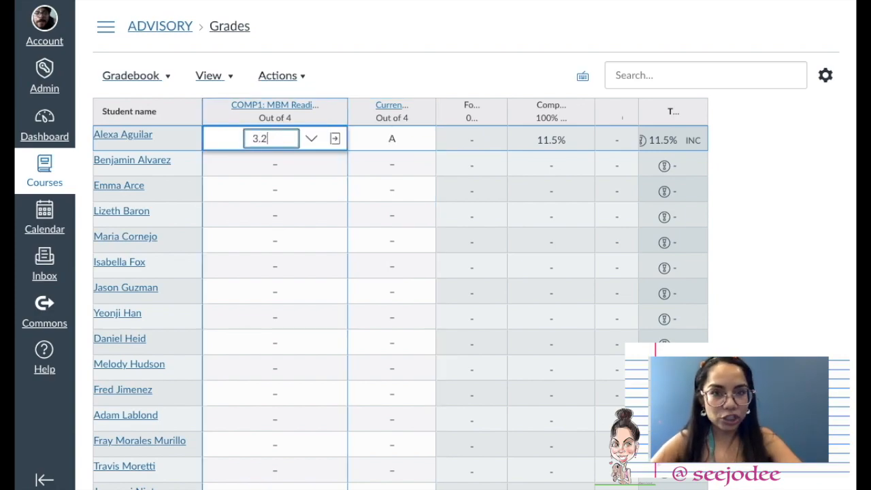
text(.2)
key(Tab)
key(shift+Tab)
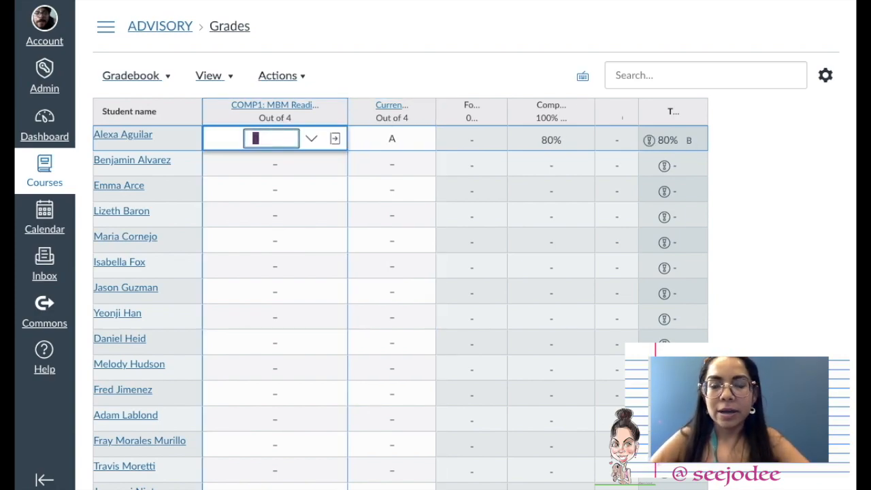
Try scores of 3 and 3.1 for the first student's COMP1 assignment
key(Tab)
key(shift+Tab)
text(3)
key(Return)
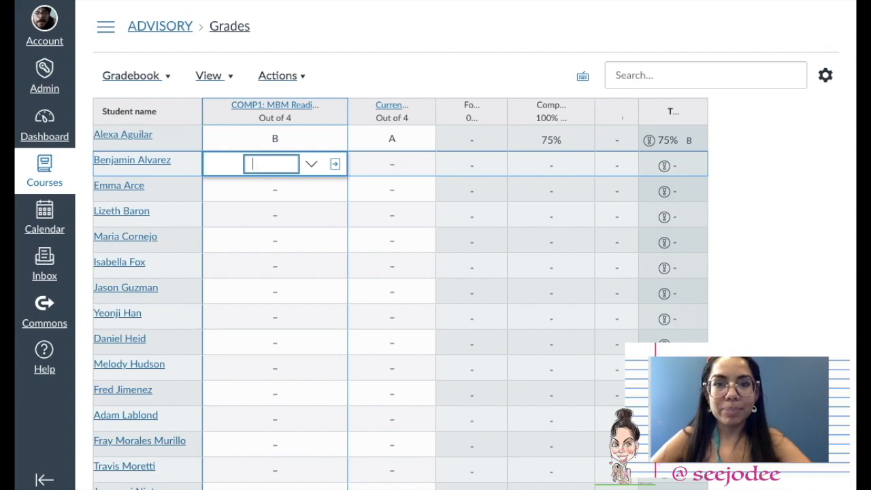
key(Up)
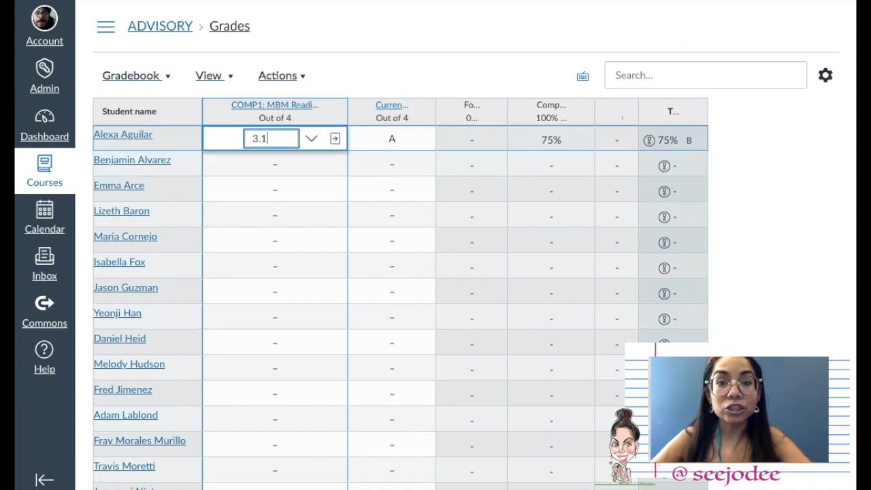
text(3.1)
key(Return)
key(Up)
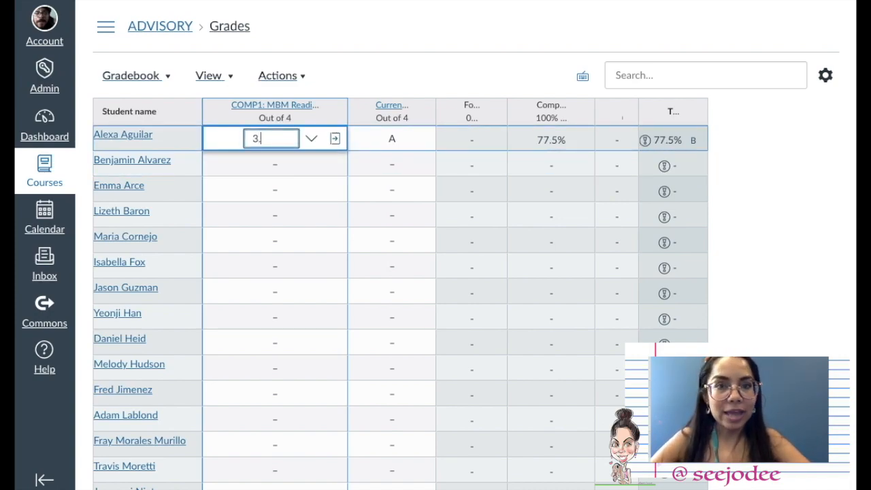
Set the first student's COMP1 score to 3.9 and the Current Grade score to 2.5
text(3.9)
key(Tab)
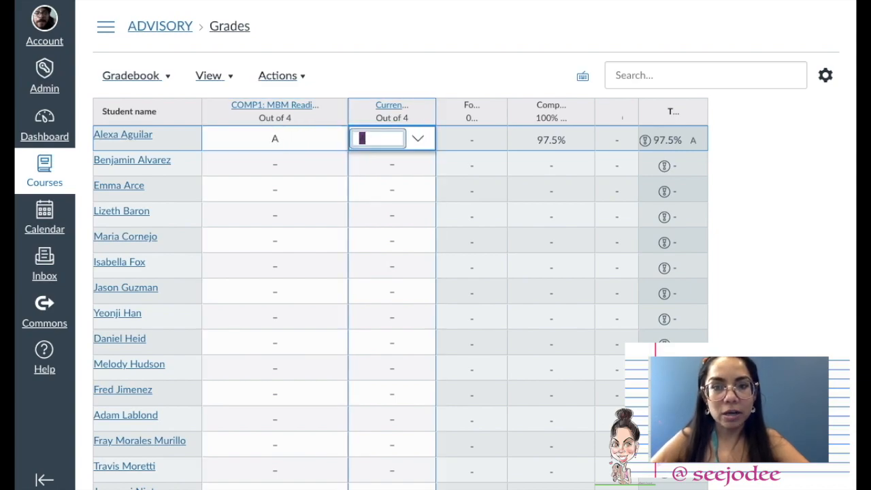
key(Tab)
key(shift+Tab)
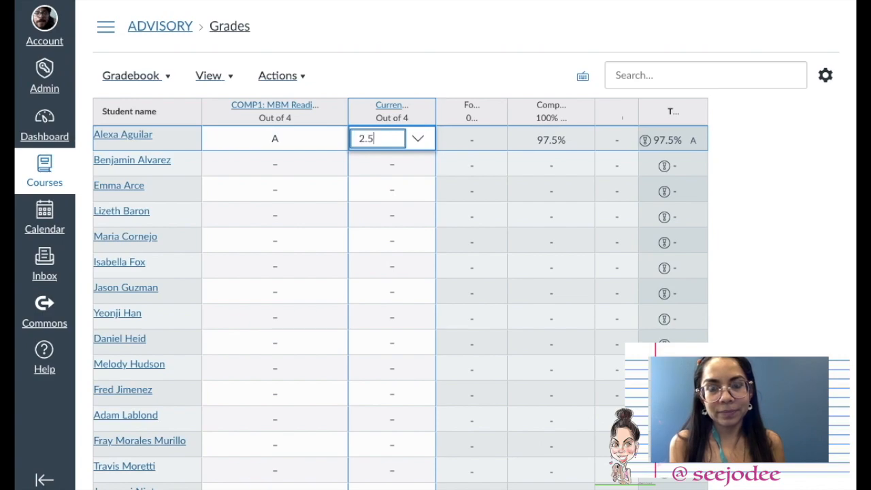
text(2.5)
key(Tab)
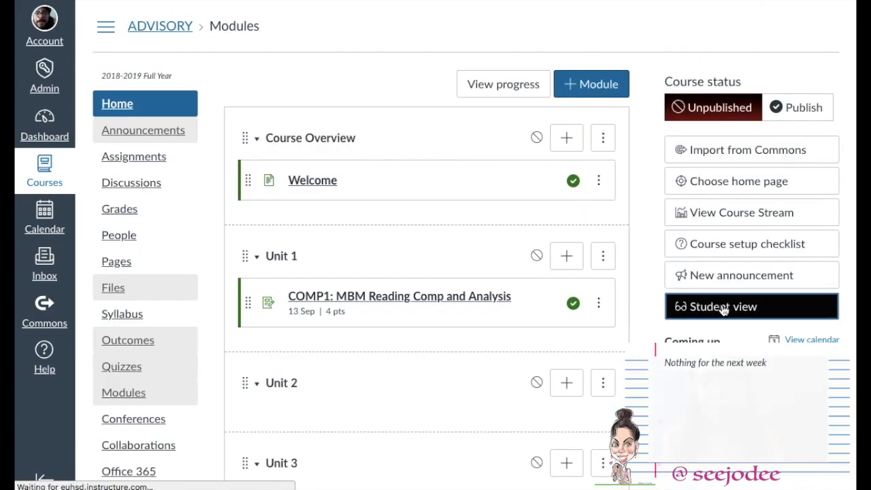
Preview the unpublished course in student view, leave the preview, and publish the course
click(722, 307)
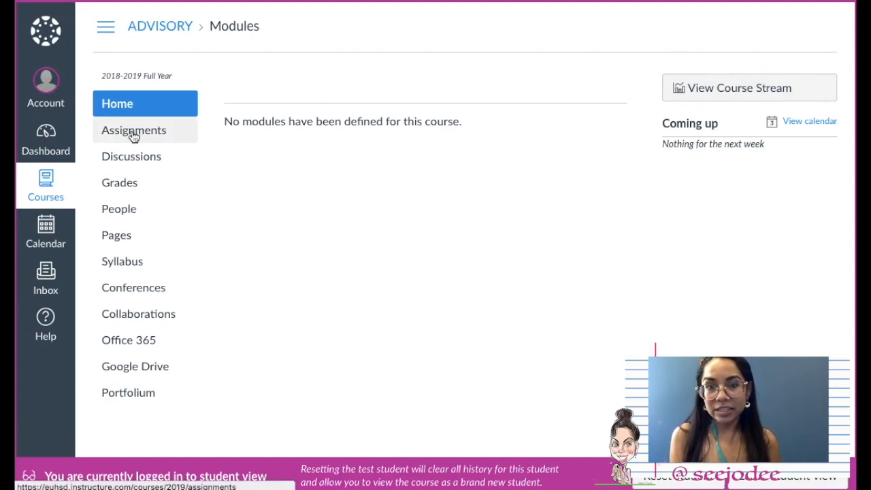
click(794, 479)
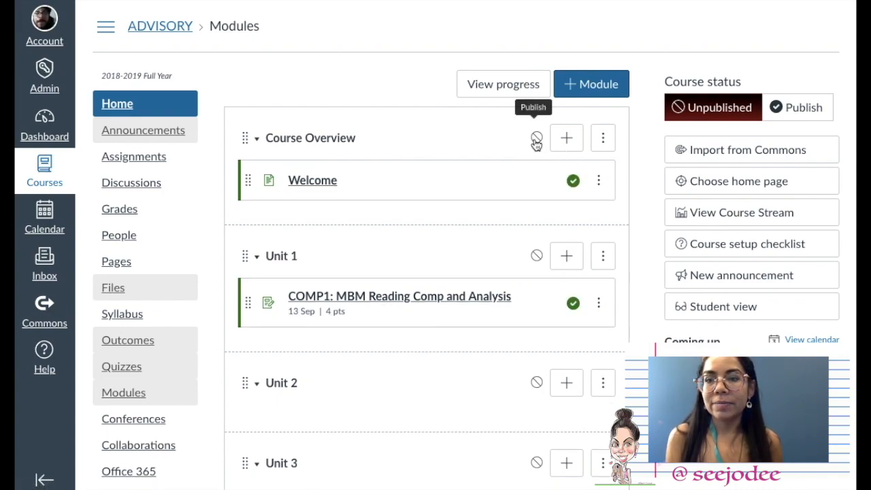
click(803, 107)
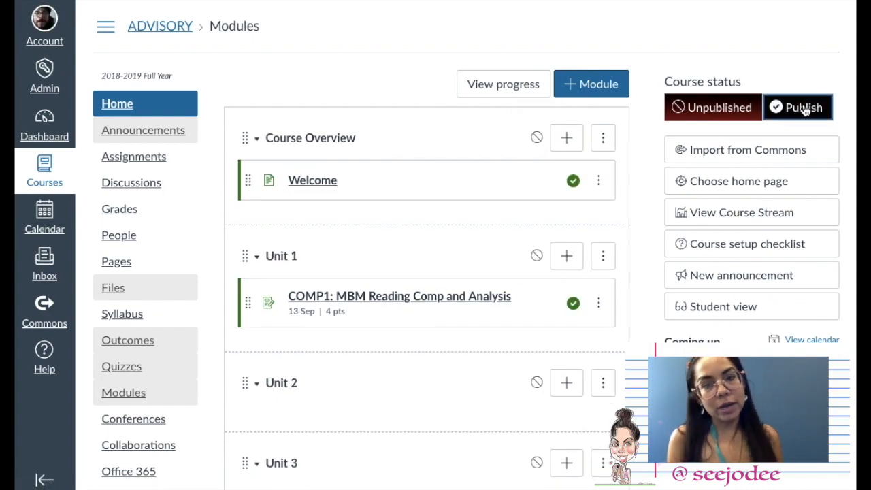
click(820, 115)
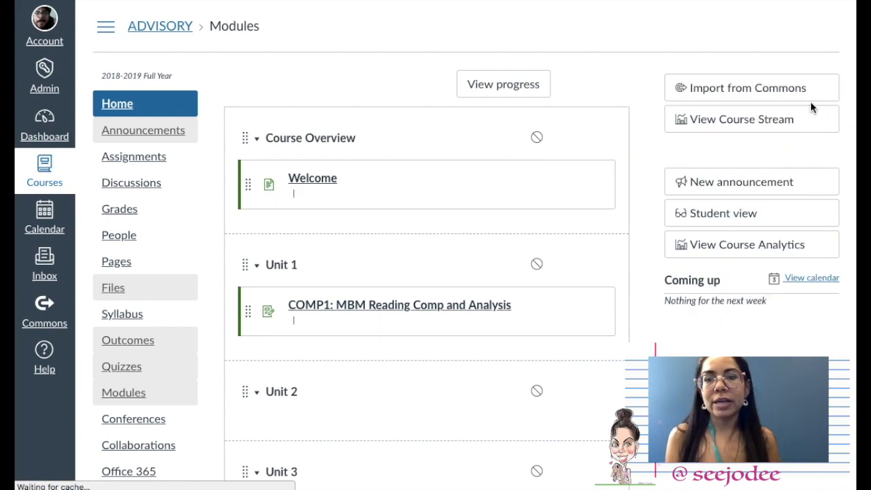
Publish the Course Overview and Unit 1 modules, and switch Unit 2's publishing on and back off
click(537, 139)
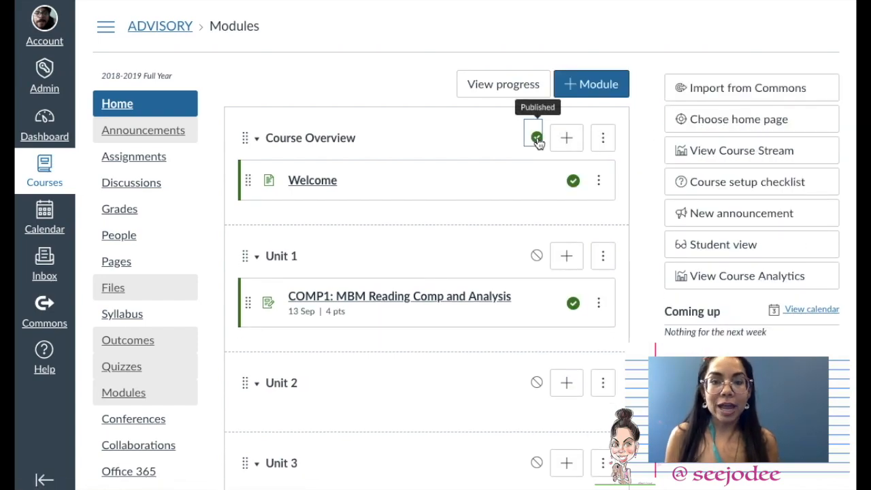
click(537, 256)
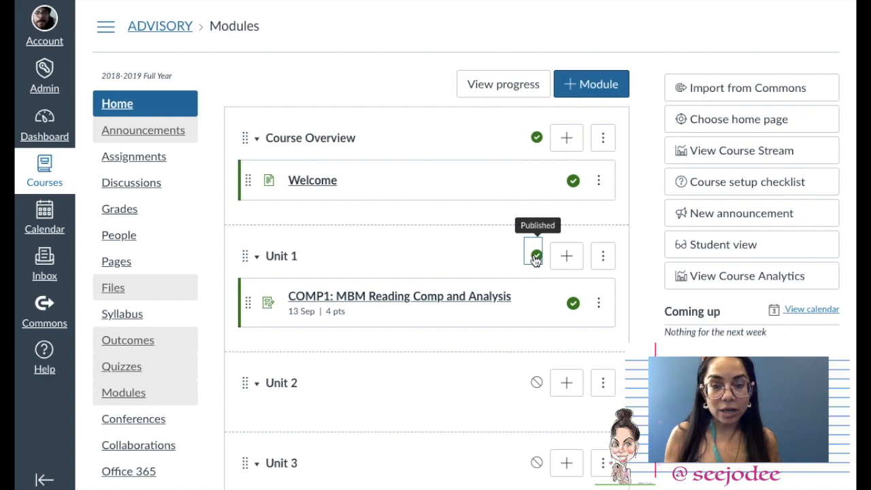
click(536, 383)
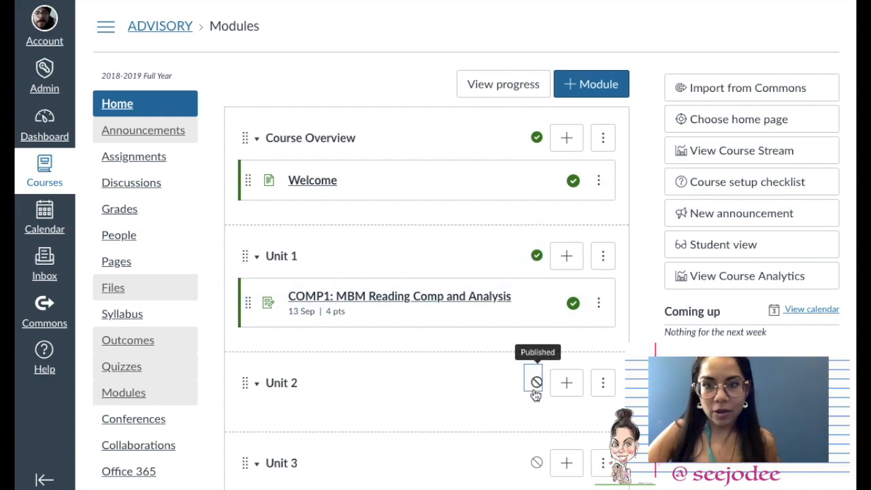
click(537, 384)
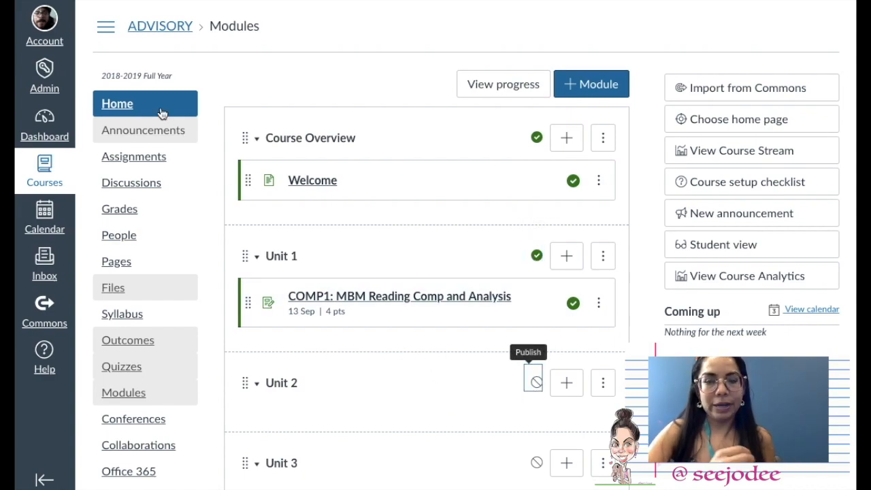
Check the published course in student view and examine the first student's options on the People page
click(736, 246)
click(736, 250)
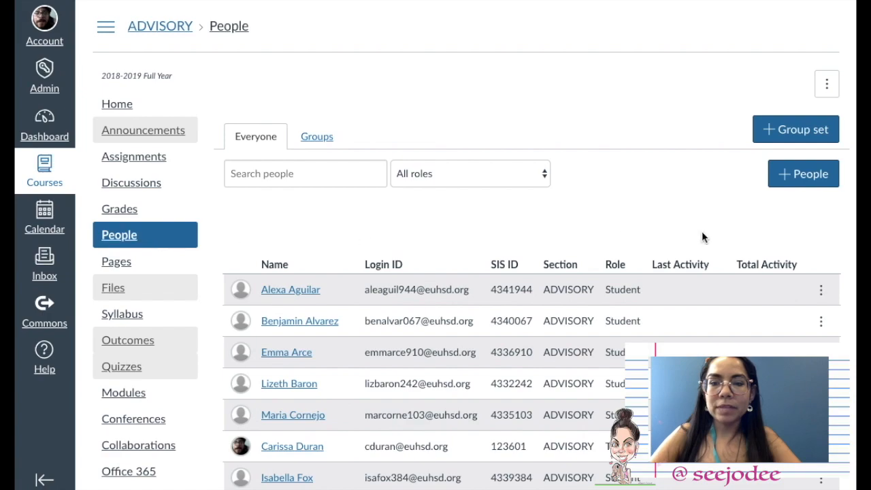
click(820, 294)
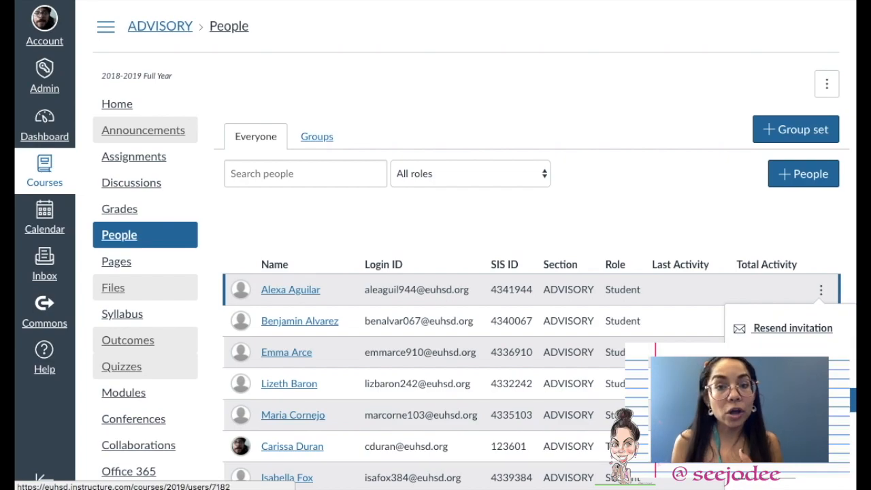
scroll(788, 481, down, 2)
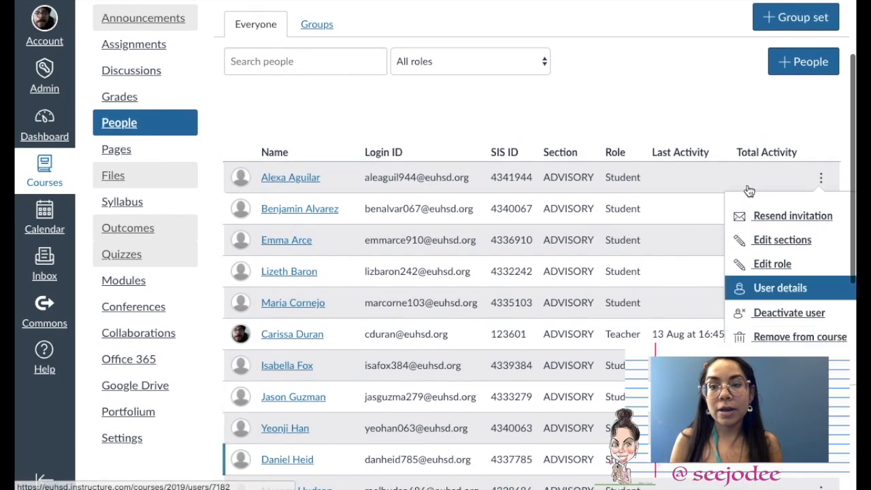
scroll(683, 97, up, 2)
Create a group set named Purple with its groups made manually
click(776, 125)
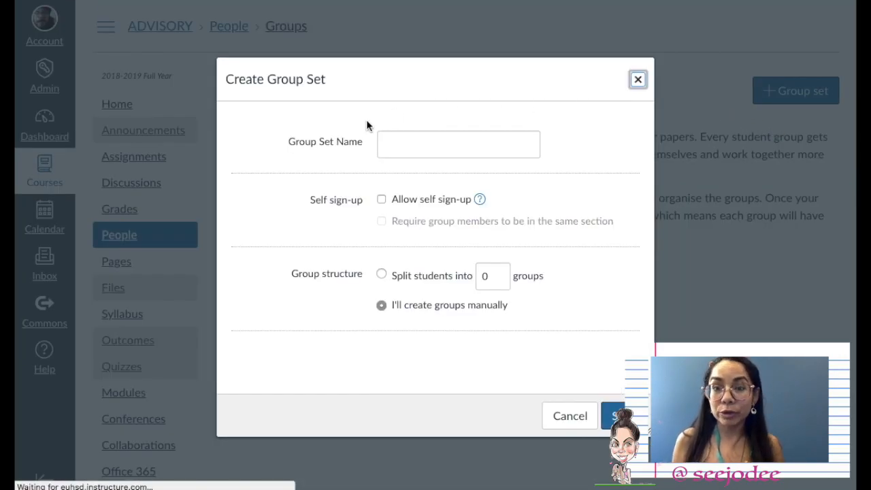
click(459, 142)
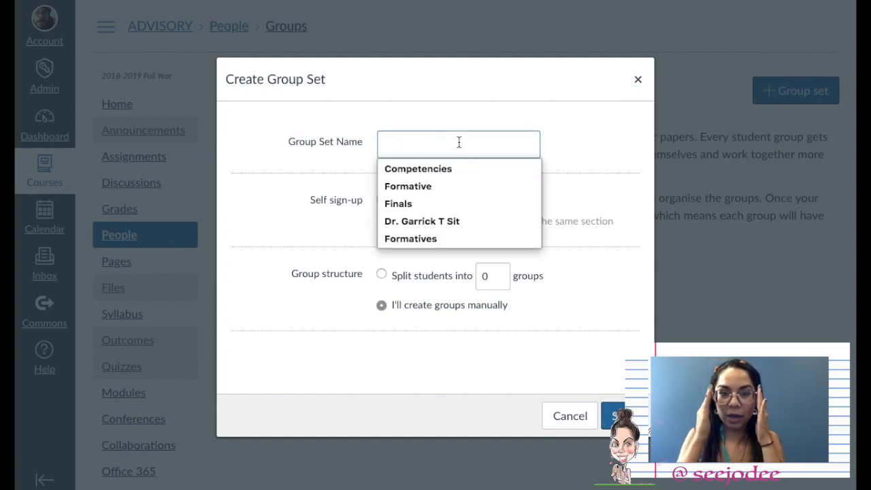
text(Purple)
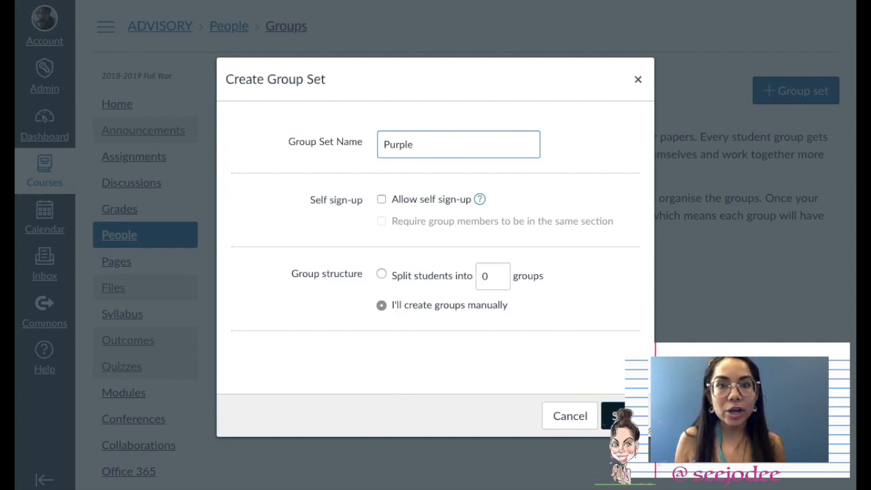
click(612, 416)
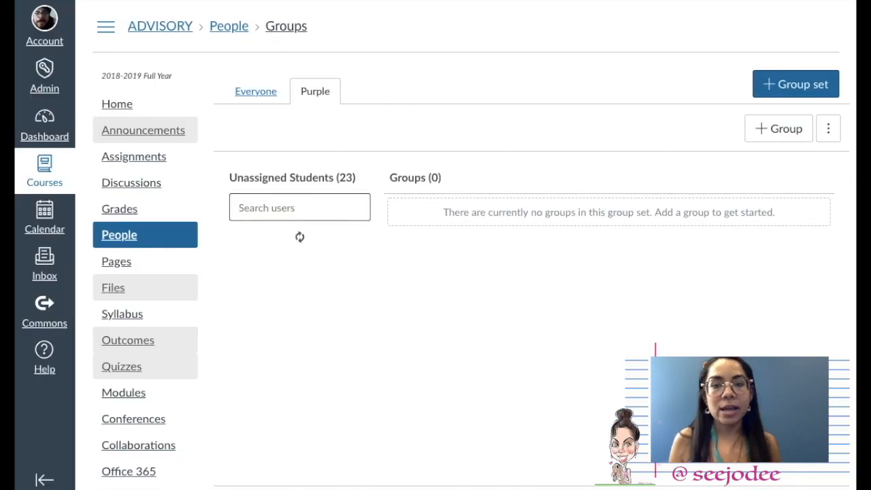
Add a group named 1, limited to 4 members, to the Purple group set
drag(284, 247, 489, 209)
drag(235, 238, 444, 236)
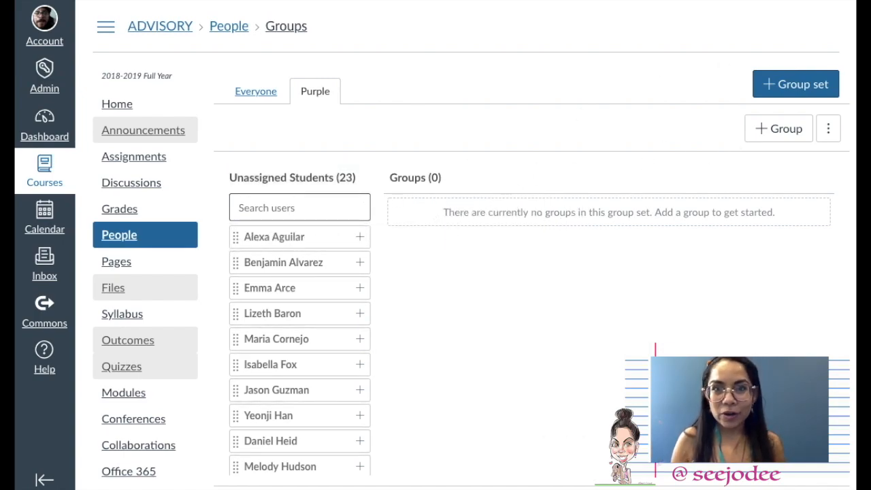
click(785, 129)
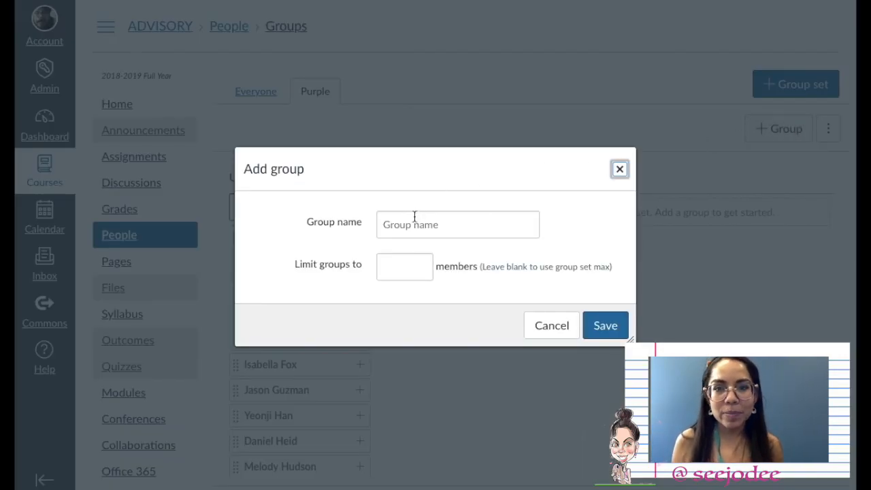
click(400, 269)
text(4)
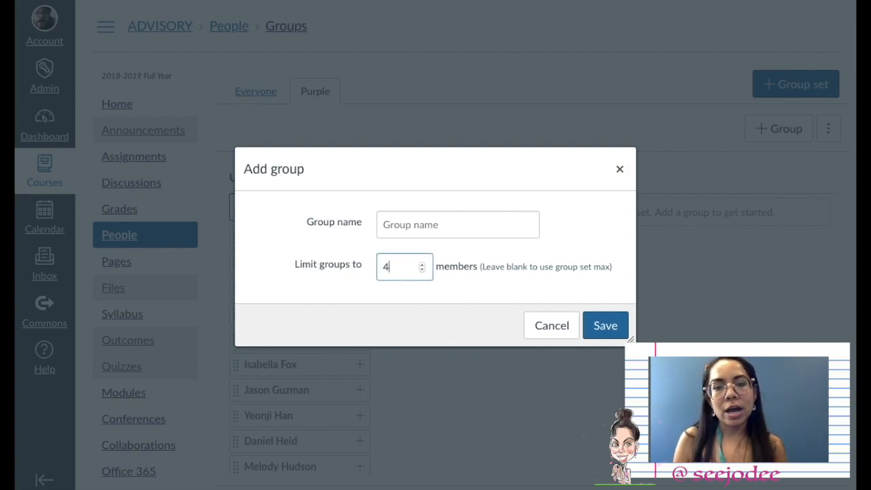
click(433, 219)
text(1)
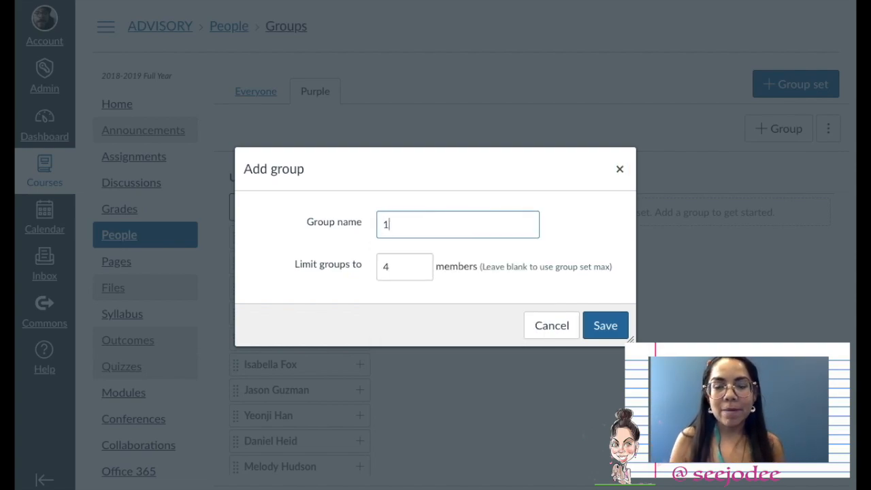
click(604, 330)
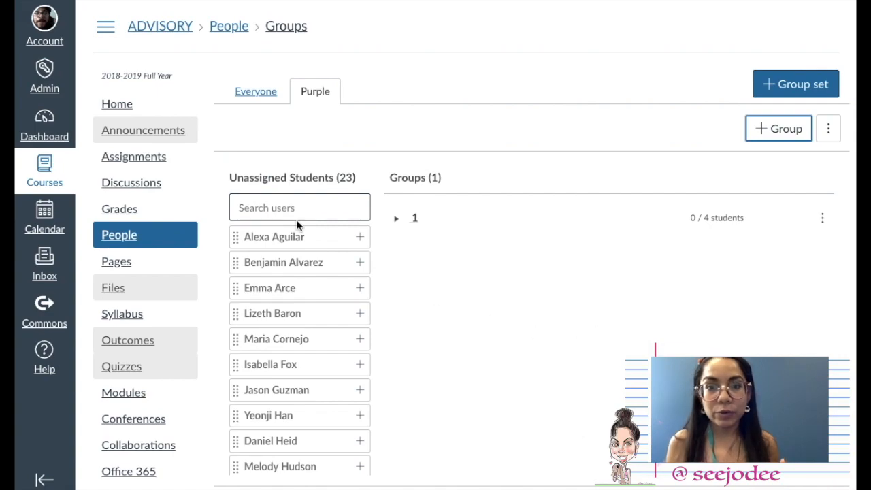
Assign the first four unassigned students to group 1 in the Purple set
drag(236, 238, 413, 219)
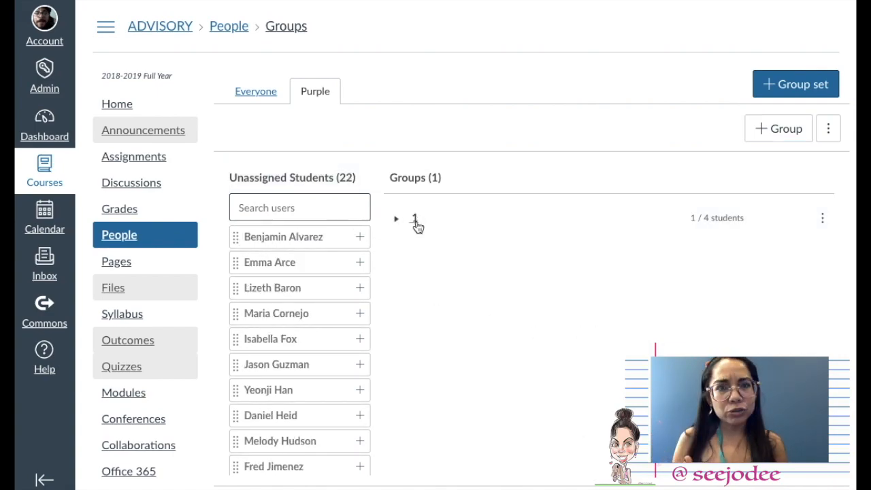
drag(236, 238, 409, 219)
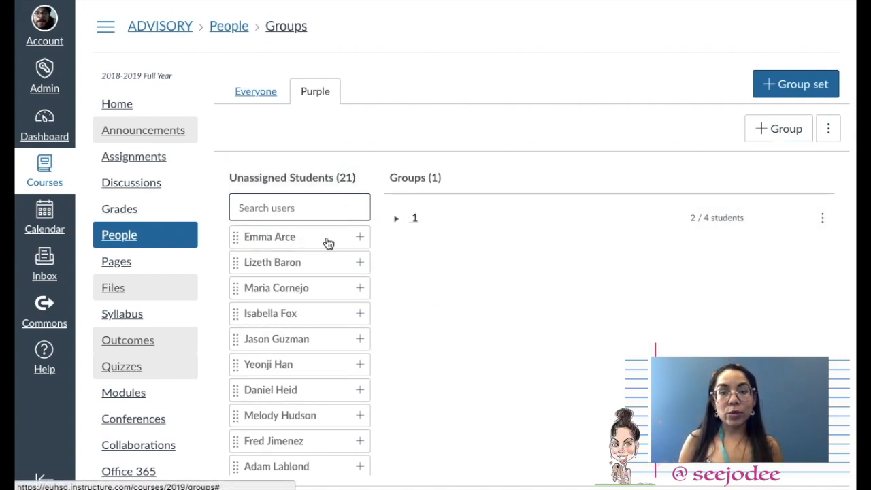
drag(240, 238, 404, 226)
drag(235, 238, 381, 226)
drag(236, 237, 406, 220)
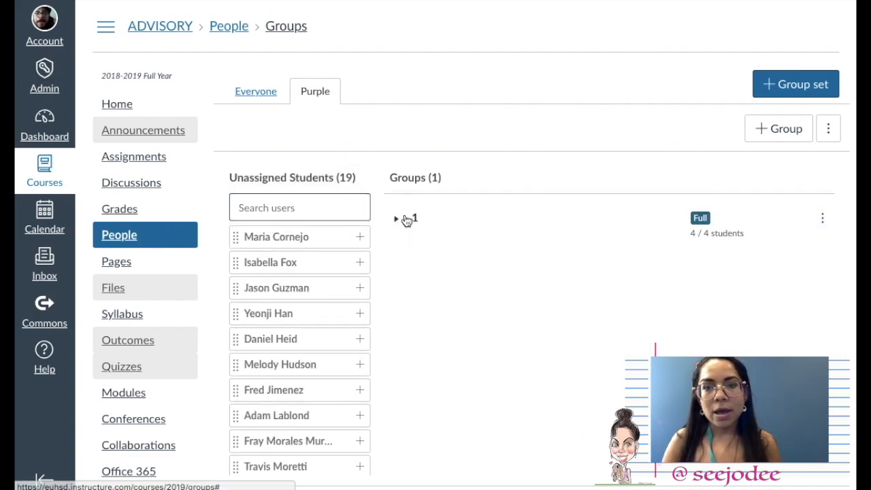
Create a second group set named Green with its groups made manually
click(792, 82)
click(474, 148)
text(Green)
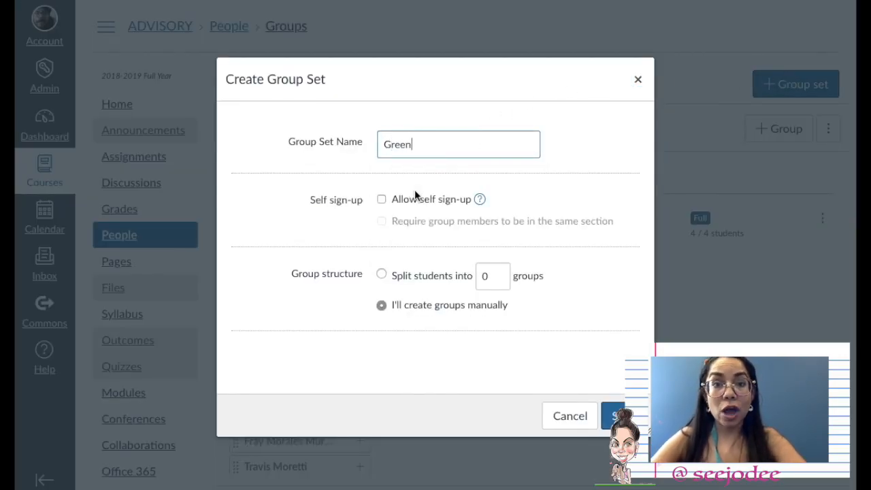
click(615, 416)
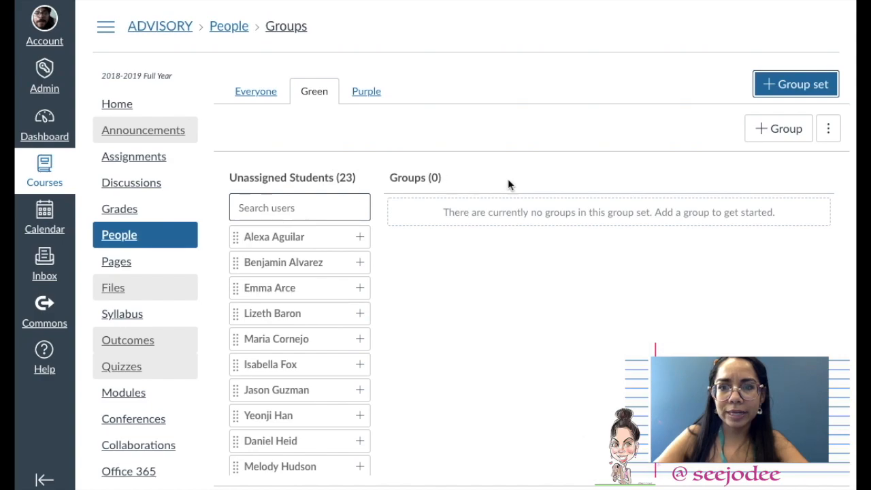
Add a group named A to the Green group set with the member limit left blank
click(780, 124)
click(416, 224)
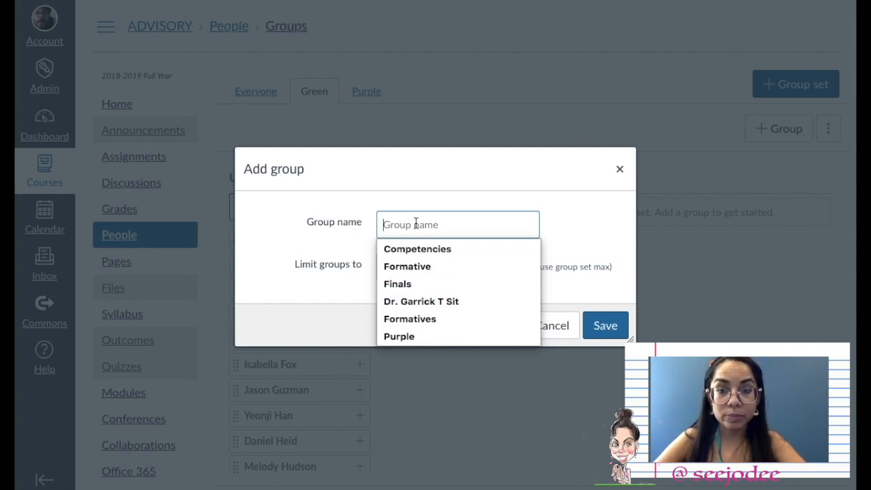
text(A)
click(387, 268)
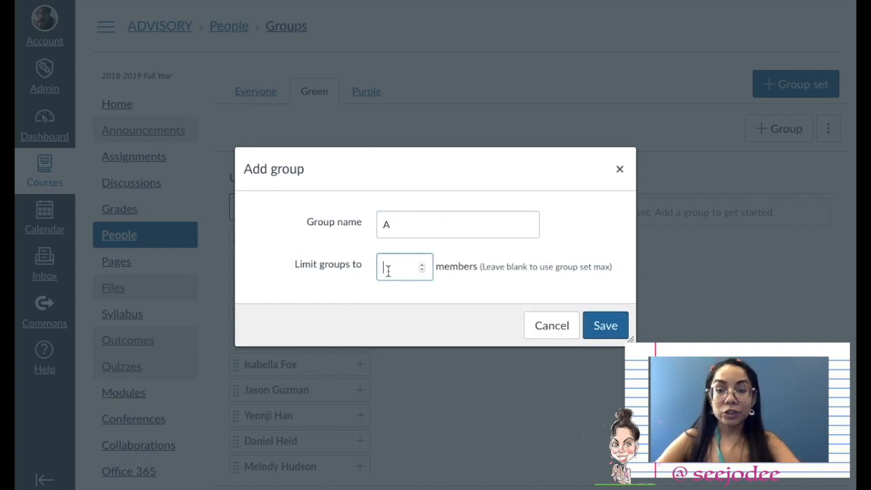
click(608, 328)
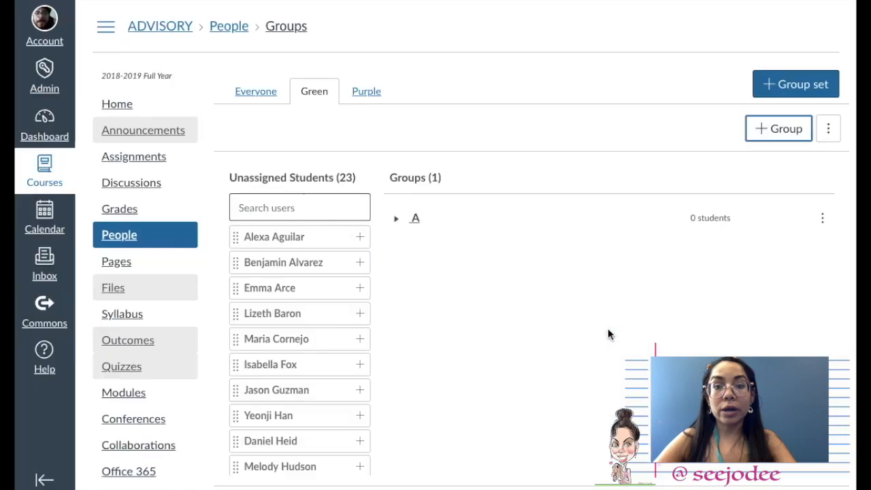
Assign the first four unassigned students and two more from further down the list to group A in the Green set
drag(245, 245, 395, 222)
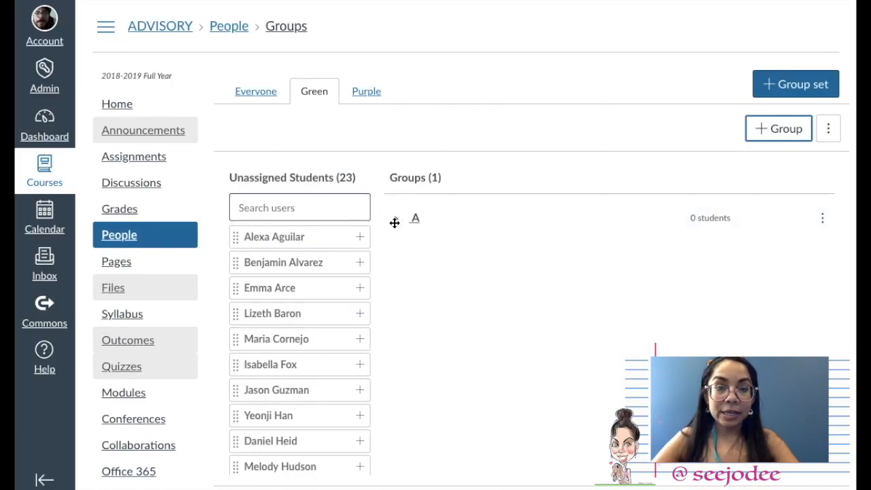
drag(243, 240, 416, 222)
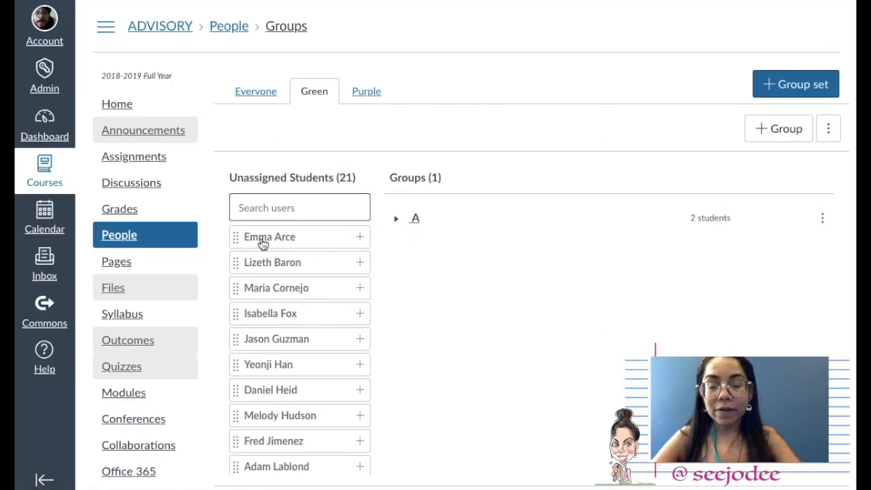
drag(238, 243, 413, 230)
drag(233, 244, 397, 226)
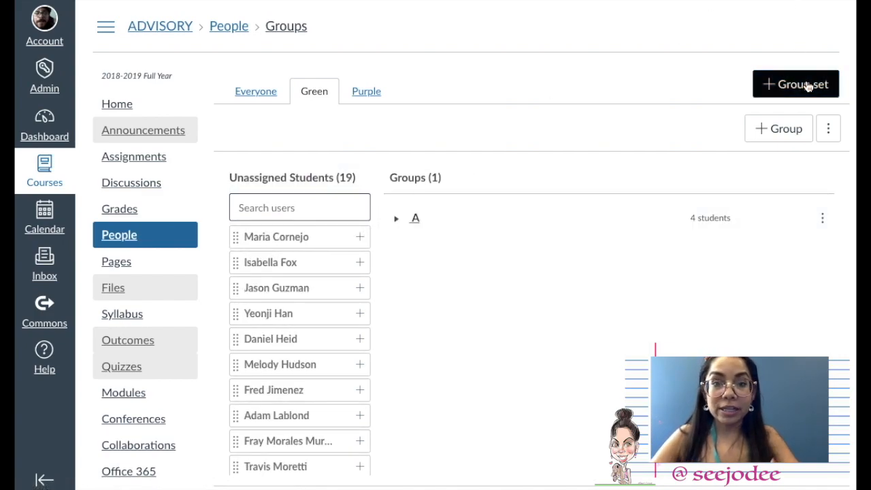
drag(238, 394, 418, 228)
drag(236, 418, 411, 227)
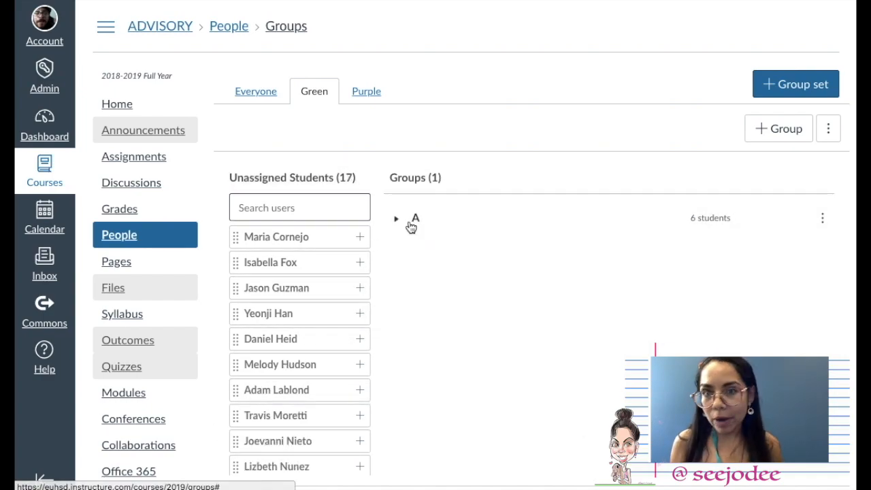
Create a group set named IDP that splits students into 8 groups within the same section, with automatically assigned student group leaders
click(780, 82)
click(480, 140)
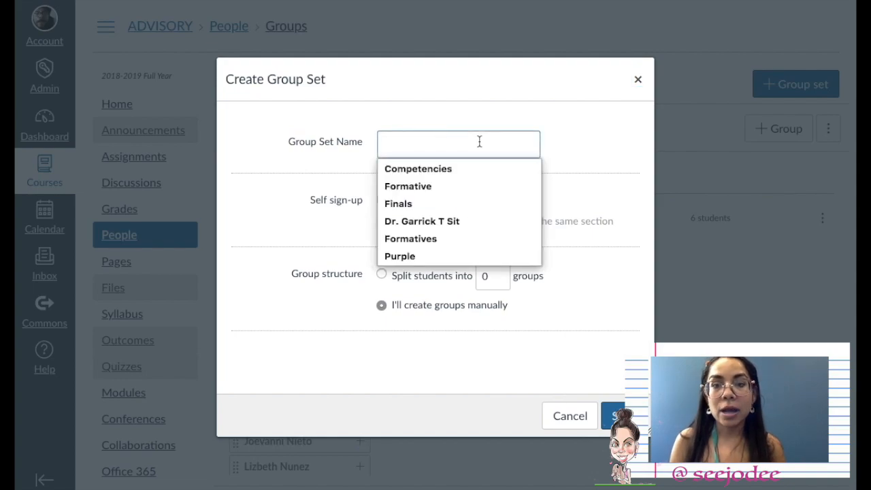
text(IDP)
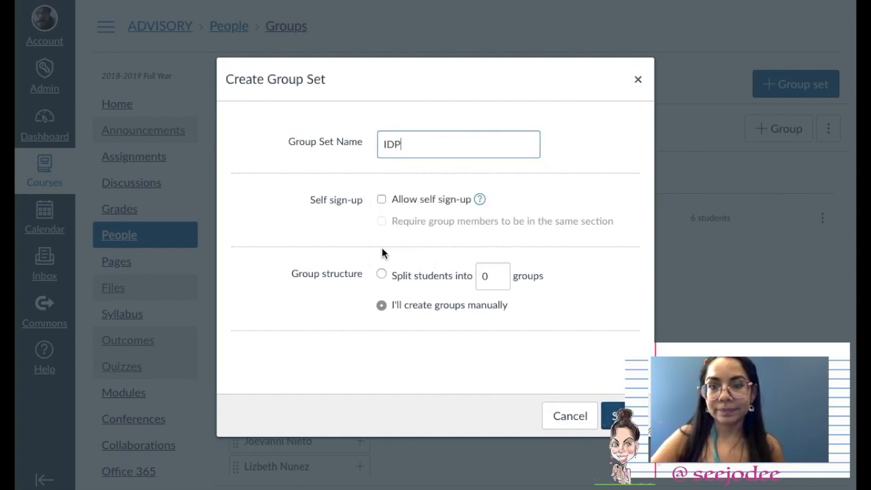
click(412, 280)
click(500, 273)
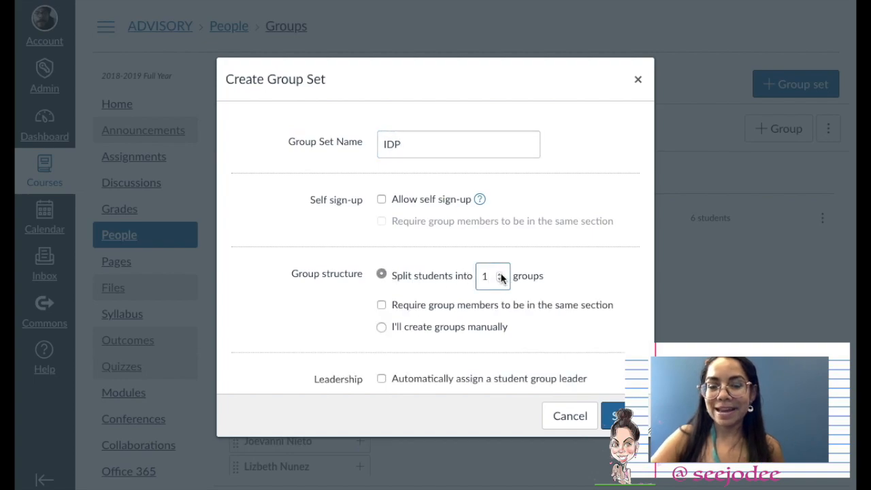
click(501, 273)
click(500, 272)
click(500, 273)
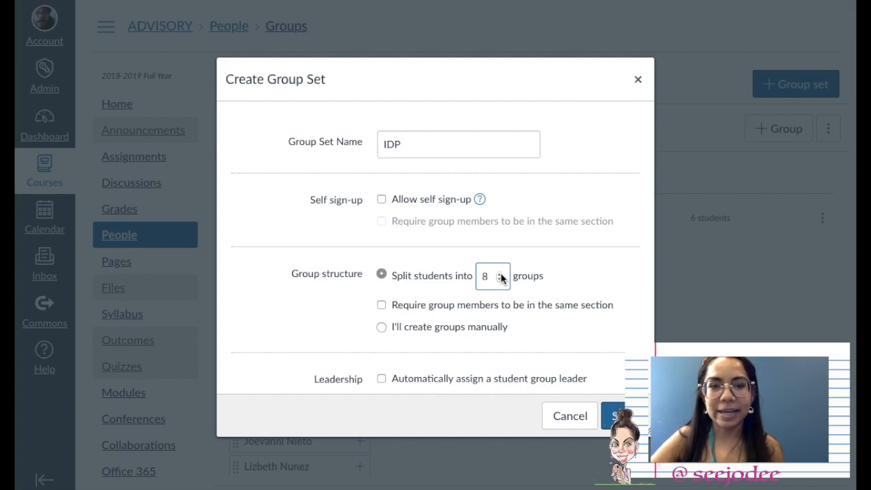
click(471, 310)
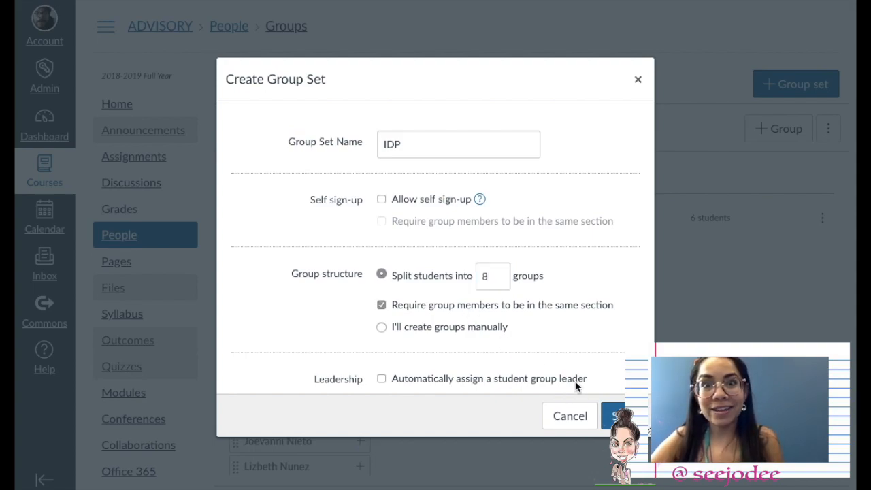
click(613, 415)
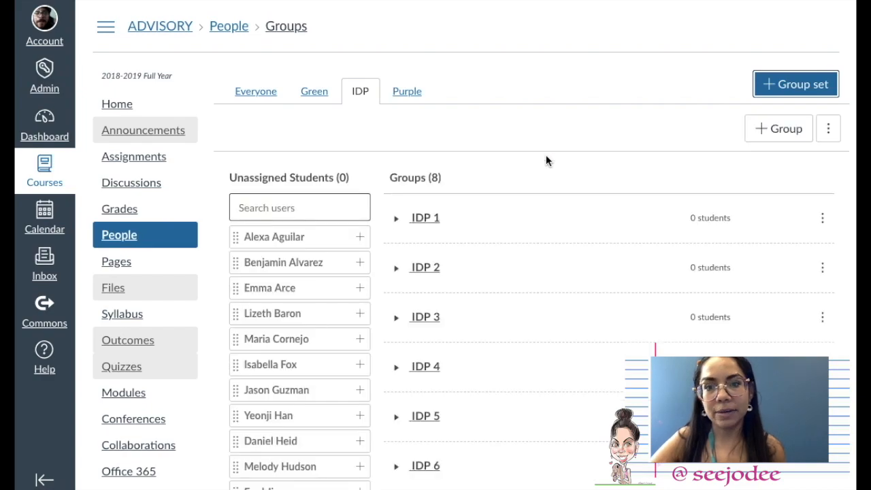
Review the members and leaders of groups IDP 1 to IDP 6, and the members of group A in the Green set
scroll(546, 160, down, 1)
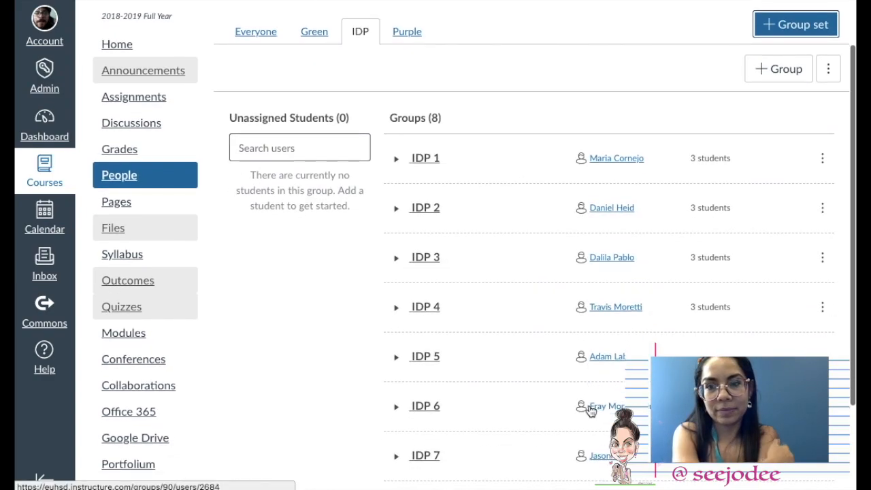
click(420, 164)
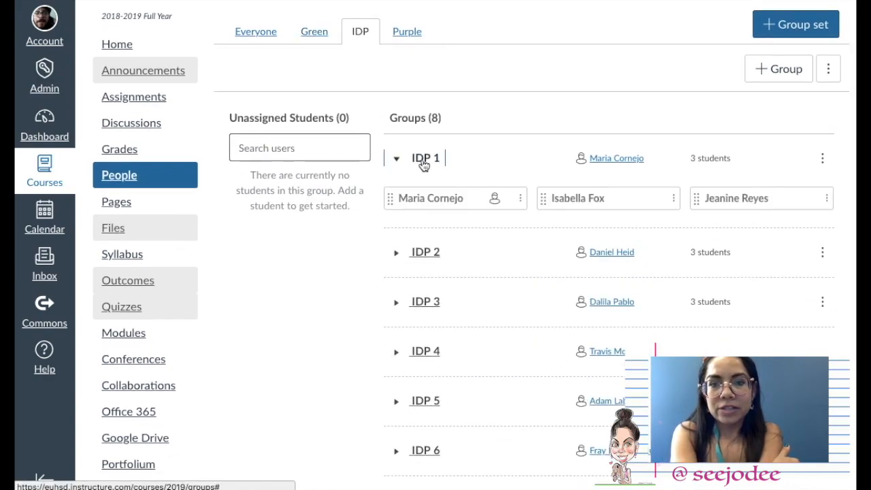
click(416, 253)
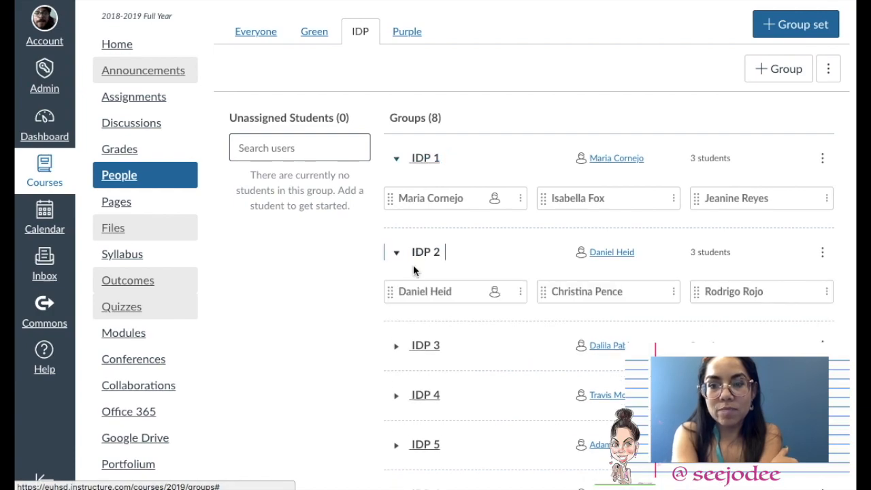
click(420, 345)
scroll(421, 326, down, 2)
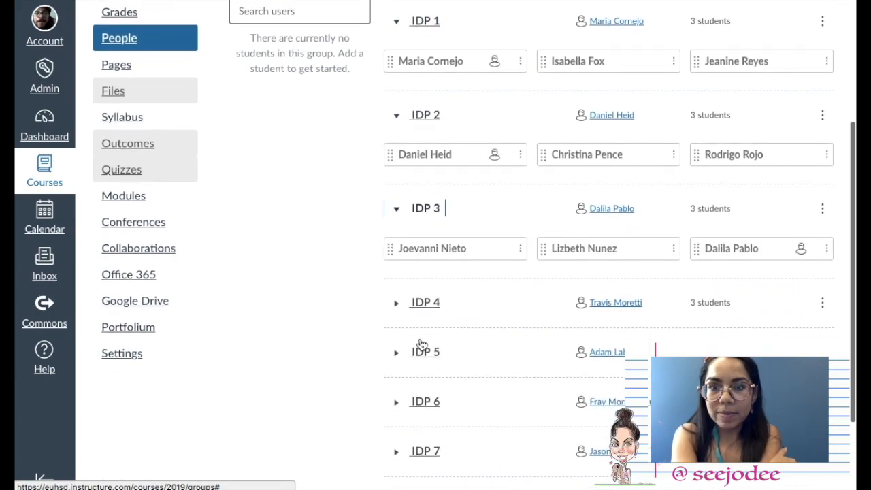
click(424, 300)
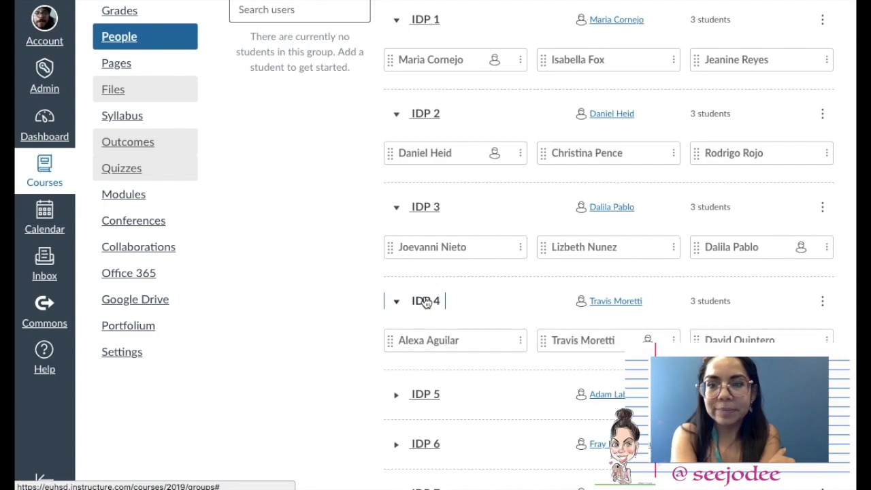
click(418, 398)
scroll(418, 399, down, 2)
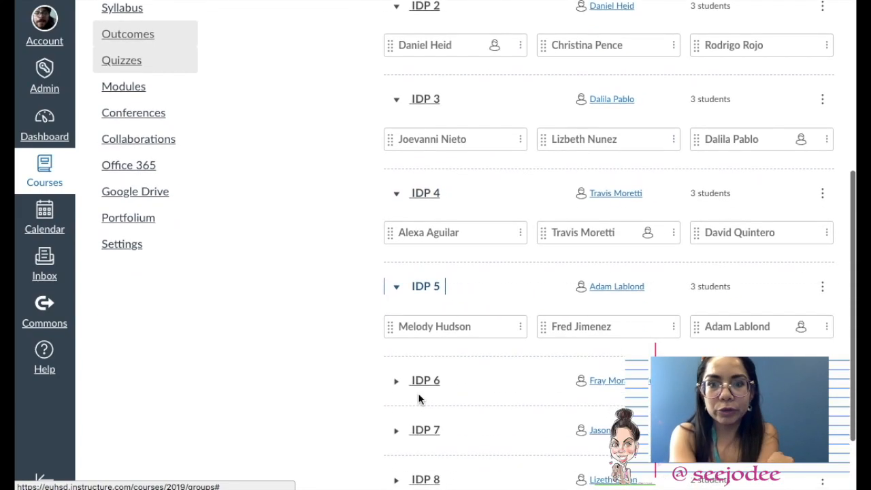
click(415, 384)
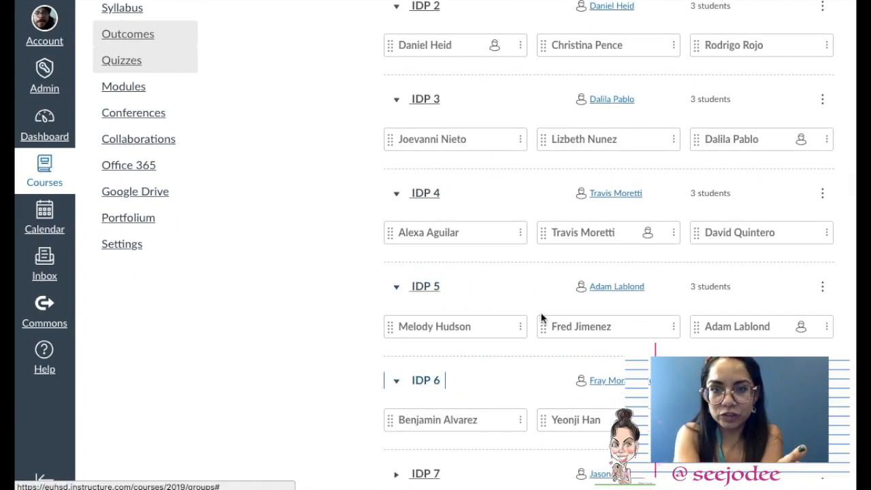
scroll(588, 339, up, 6)
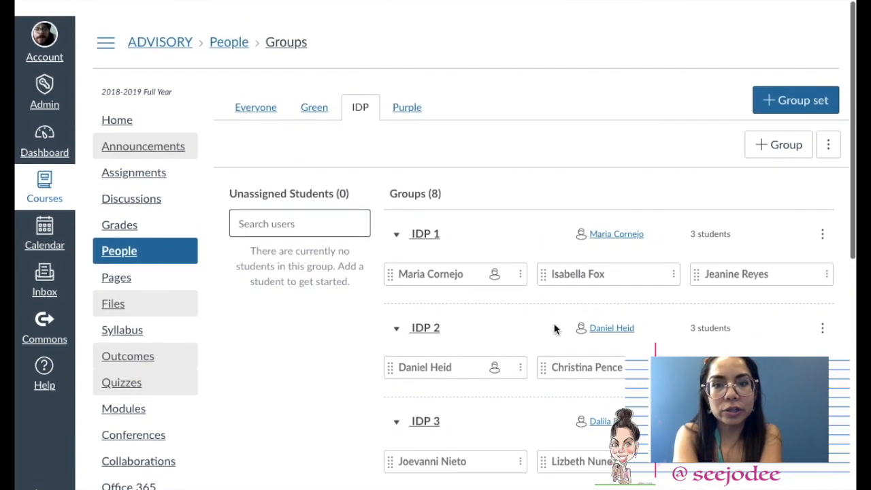
click(309, 92)
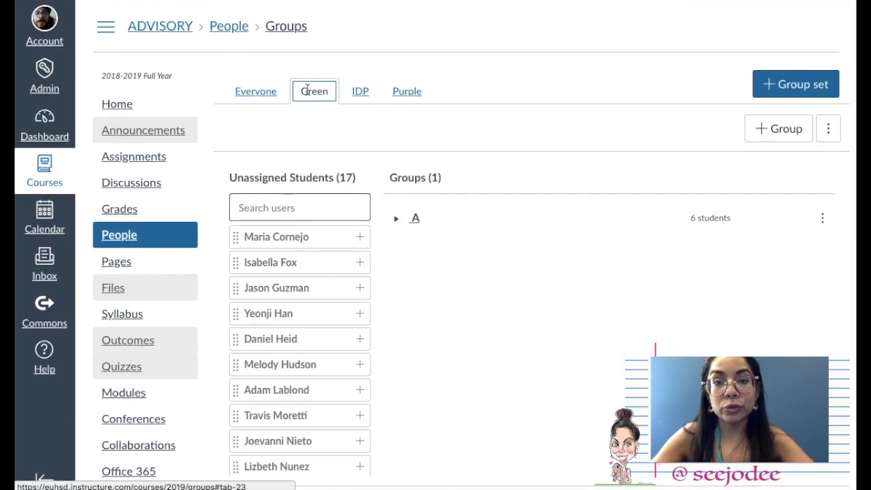
click(415, 217)
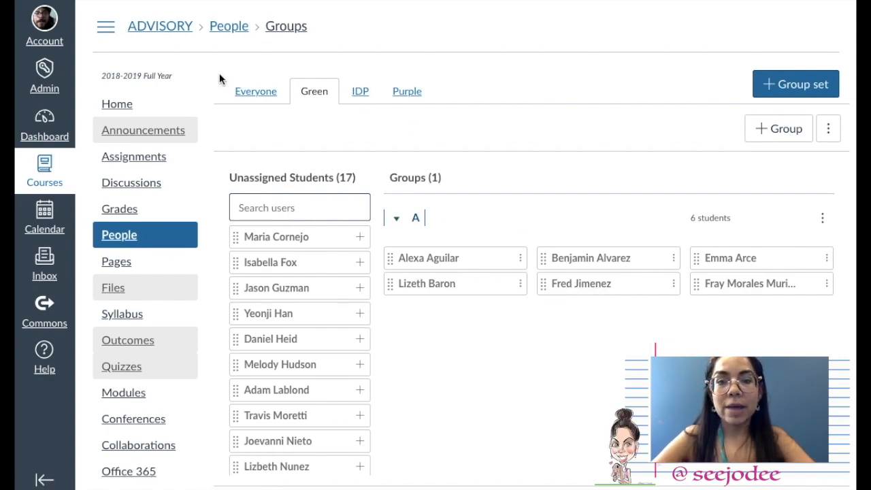
Start the course syllabus description with "This would be a great place to include your classroom expectations, grading policy and NM clearing procedures, etc."
scroll(116, 356, down, 1)
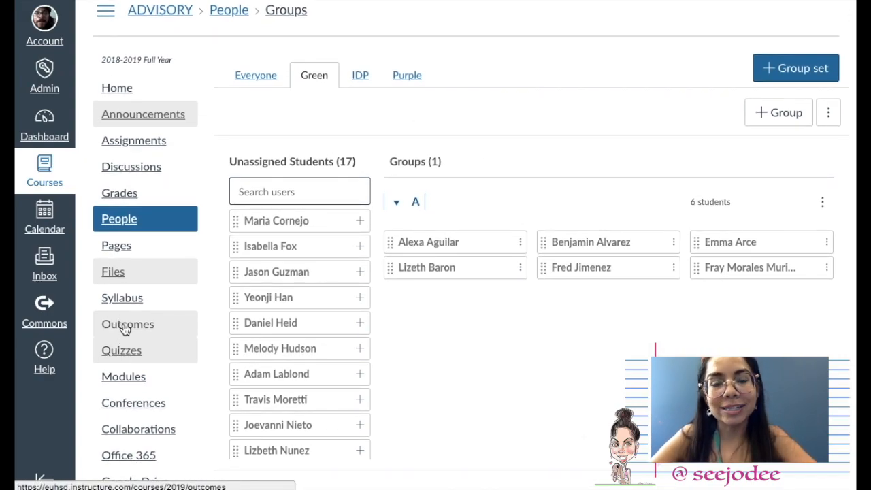
click(113, 307)
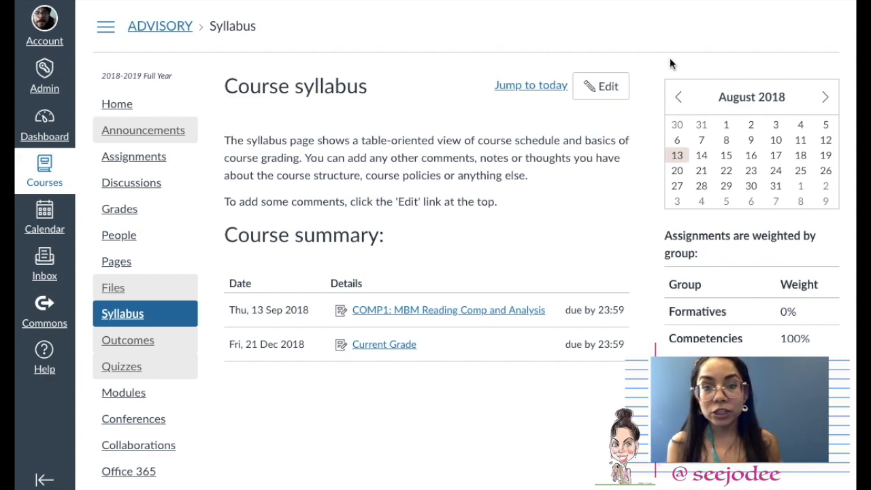
click(602, 87)
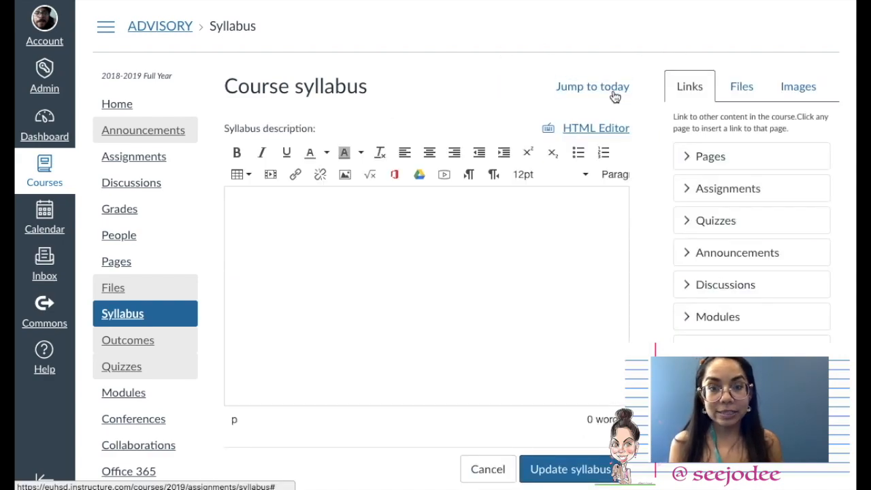
text(This wou)
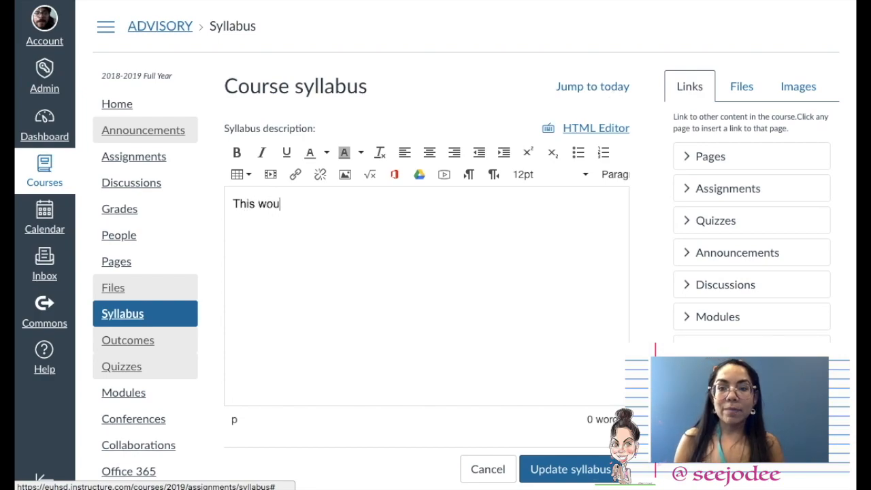
text(ld be a great place)
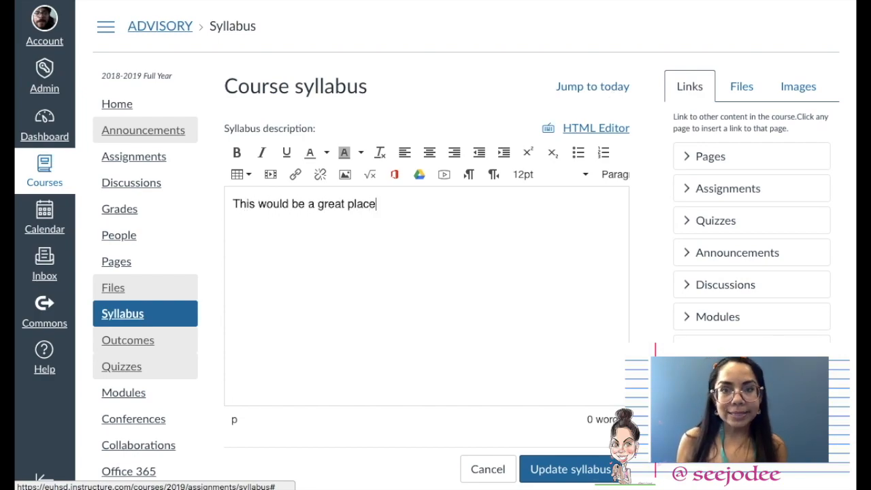
text( to include your)
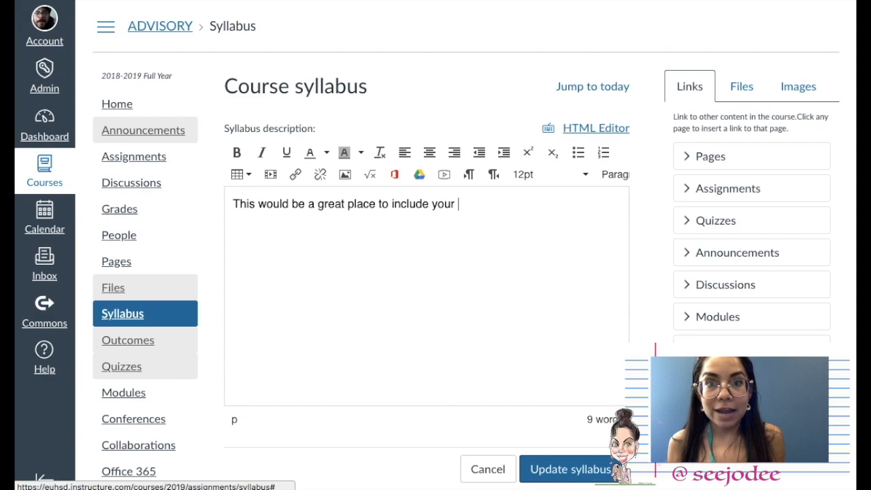
text( classroom expectations, gradin)
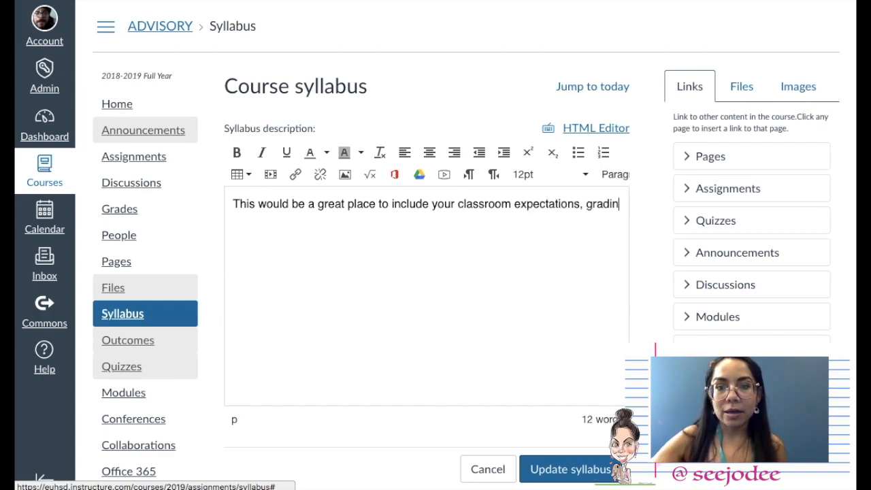
text(g policy)
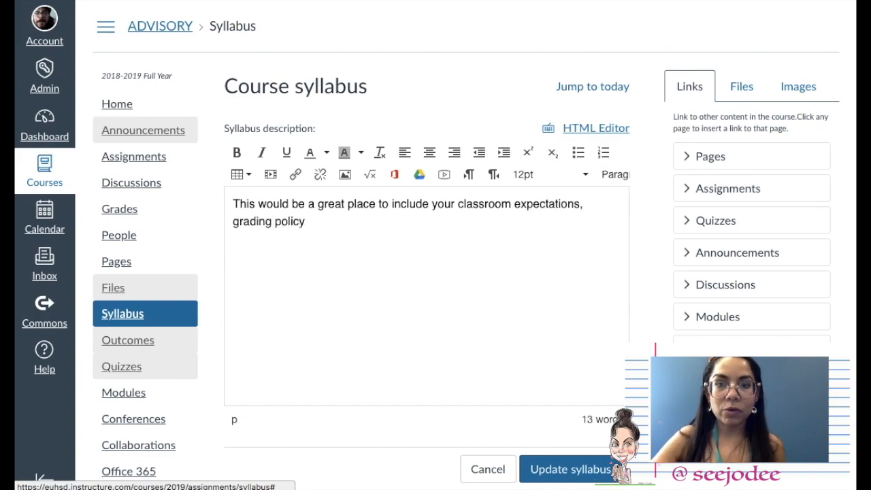
text( and NM clear)
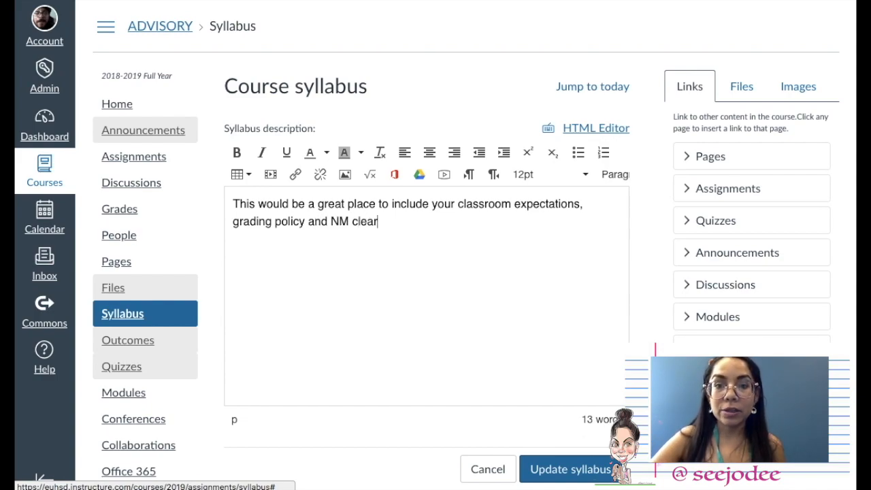
text(ing procedures, et)
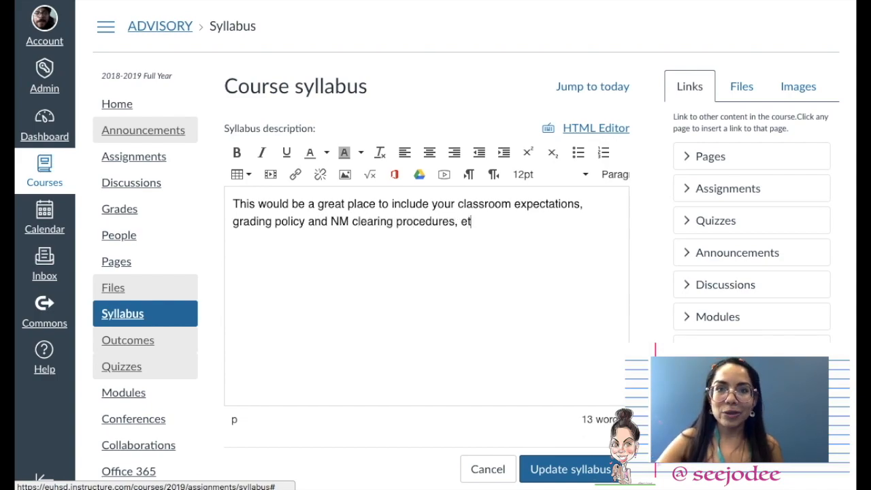
Finish the syllabus description with "This can be hyperlinked to your Home page." and save the updated syllabus
text(c. This can b)
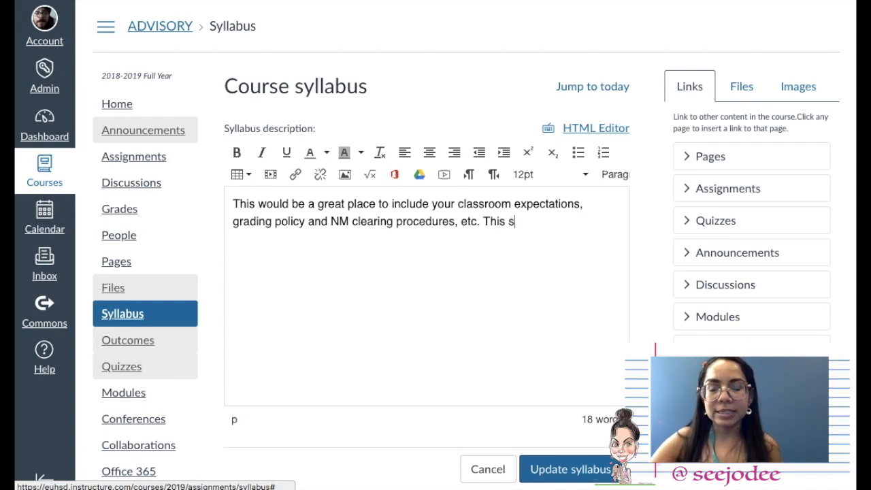
text(e hyperlinked to )
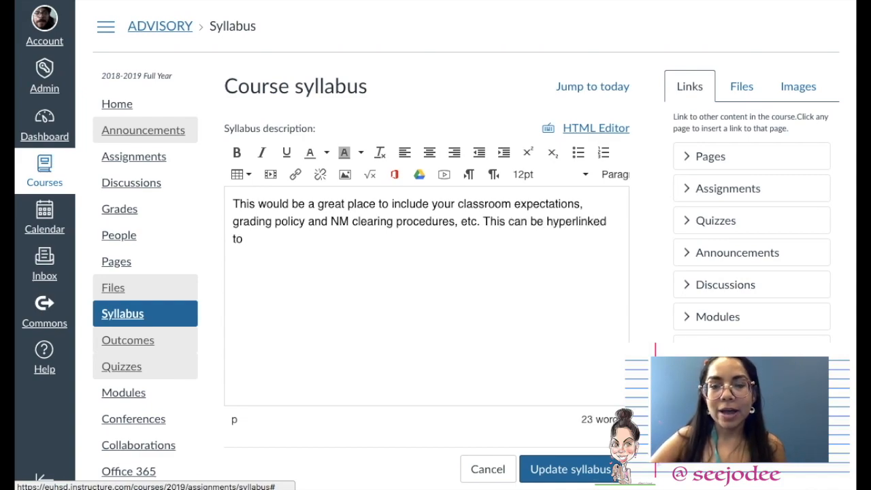
text(your )
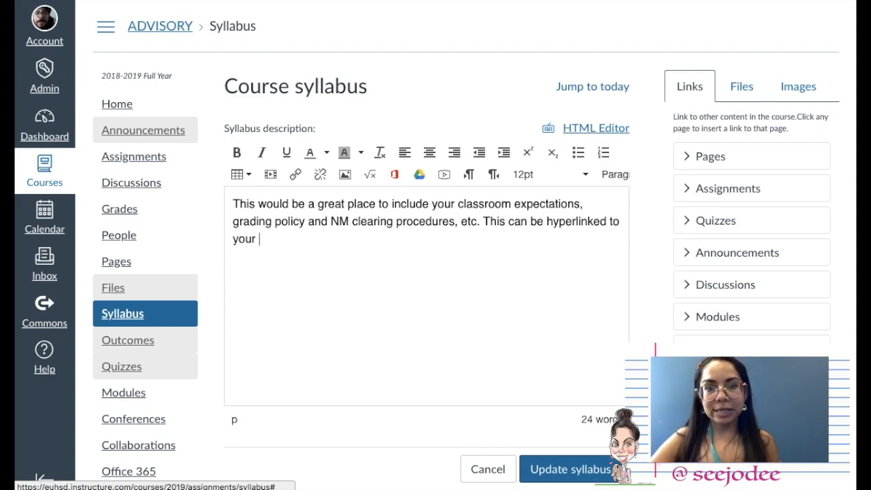
text(Home page)
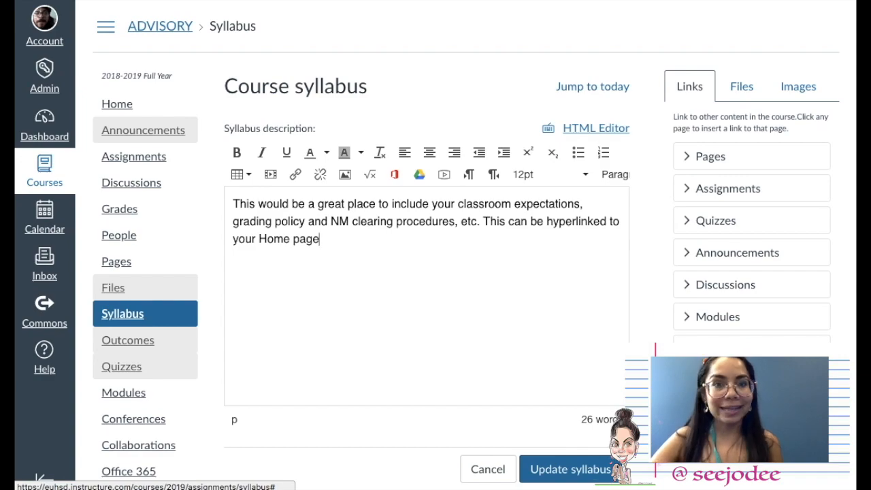
text(.)
click(557, 469)
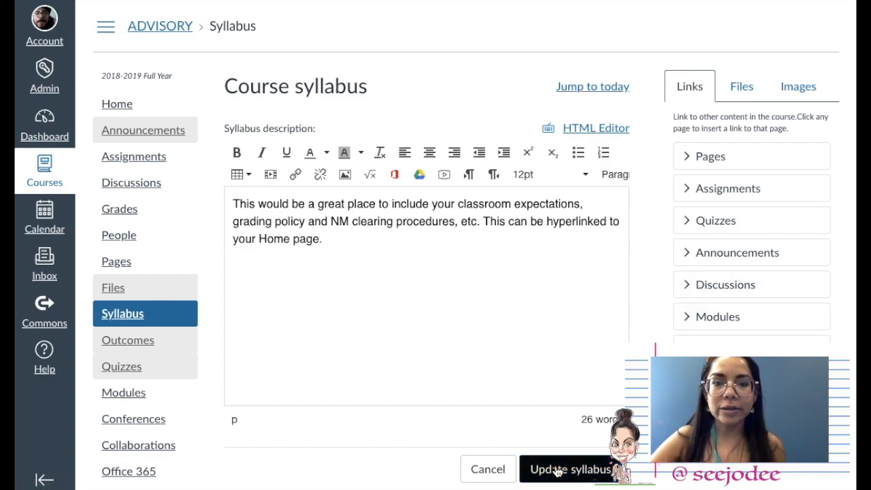
click(123, 347)
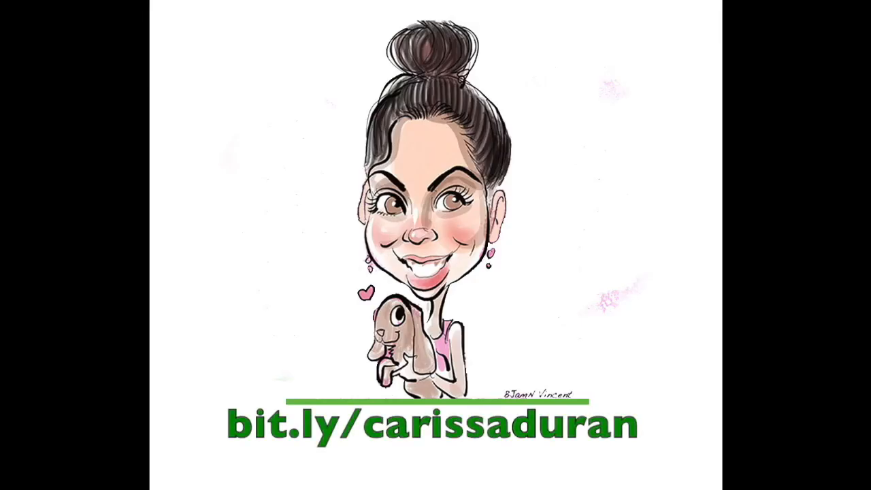